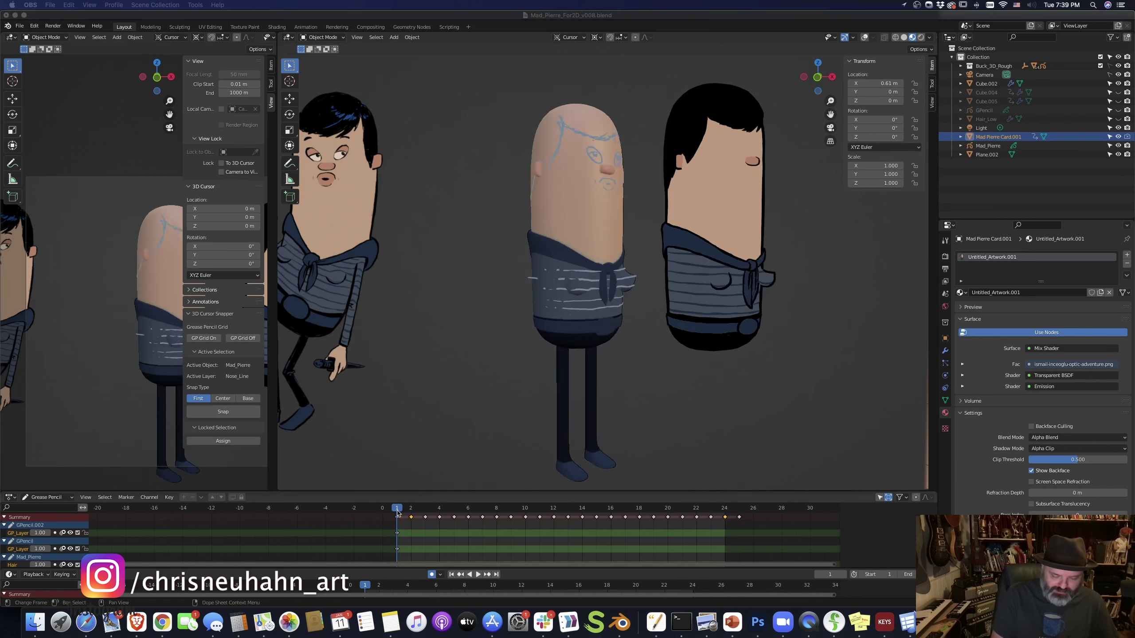
# Step forward and back through the timeline between frames 1 and 8, returning to frame 1
pyautogui.press('Right')
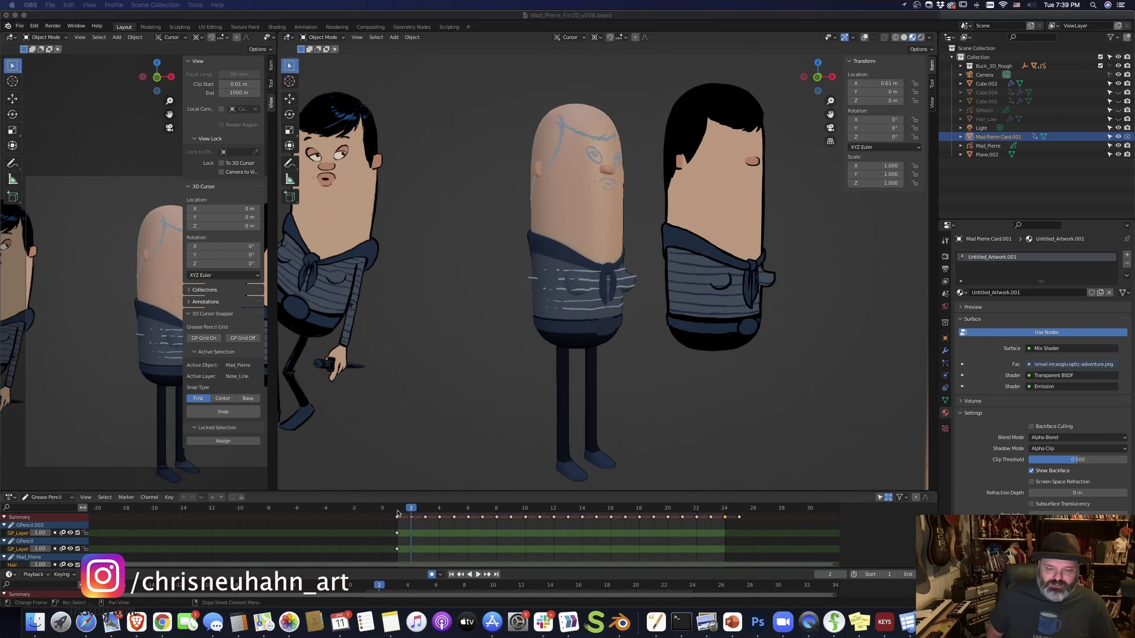
pyautogui.press('Right')
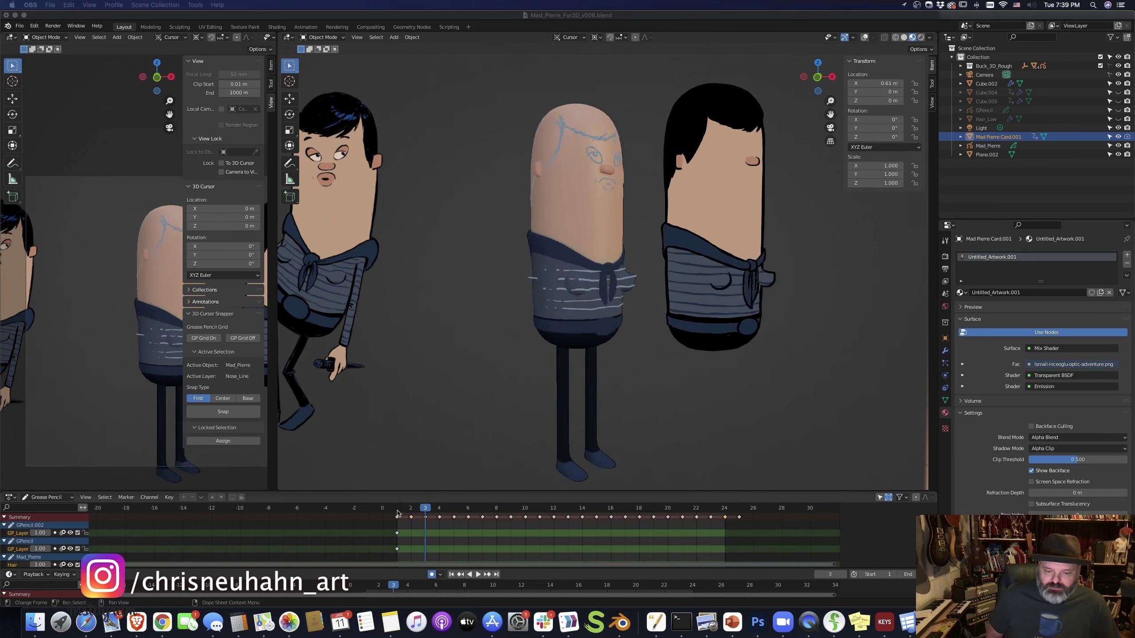
pyautogui.press('Right')
pyautogui.press('Left')
pyautogui.press('Left')
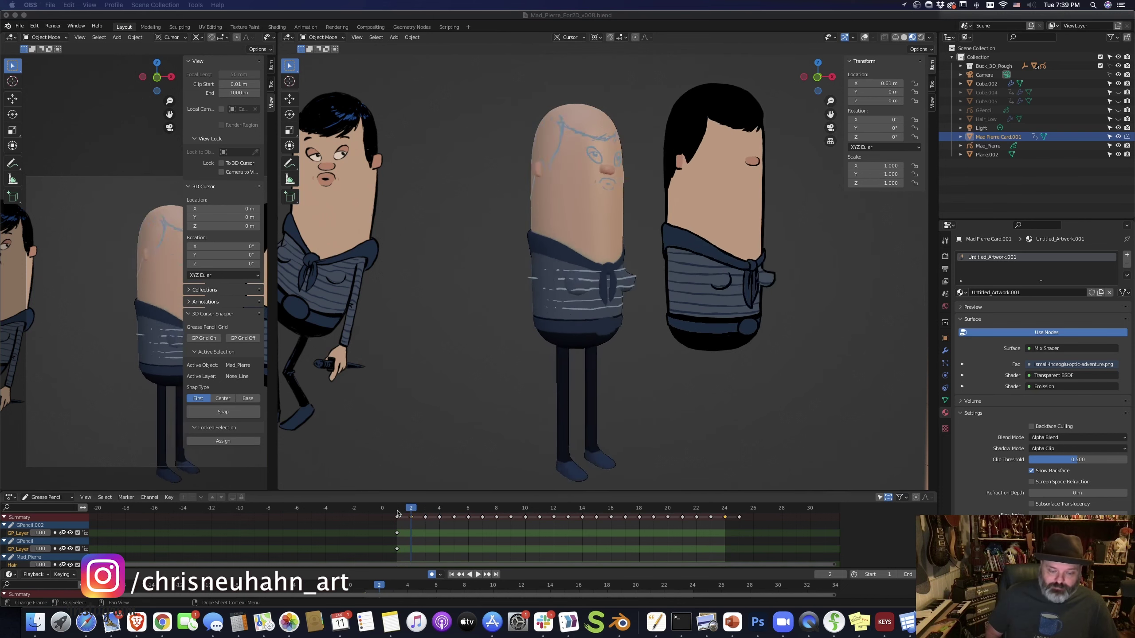
pyautogui.press('Right')
pyautogui.press('Right')
pyautogui.press('Right')
pyautogui.press('Right')
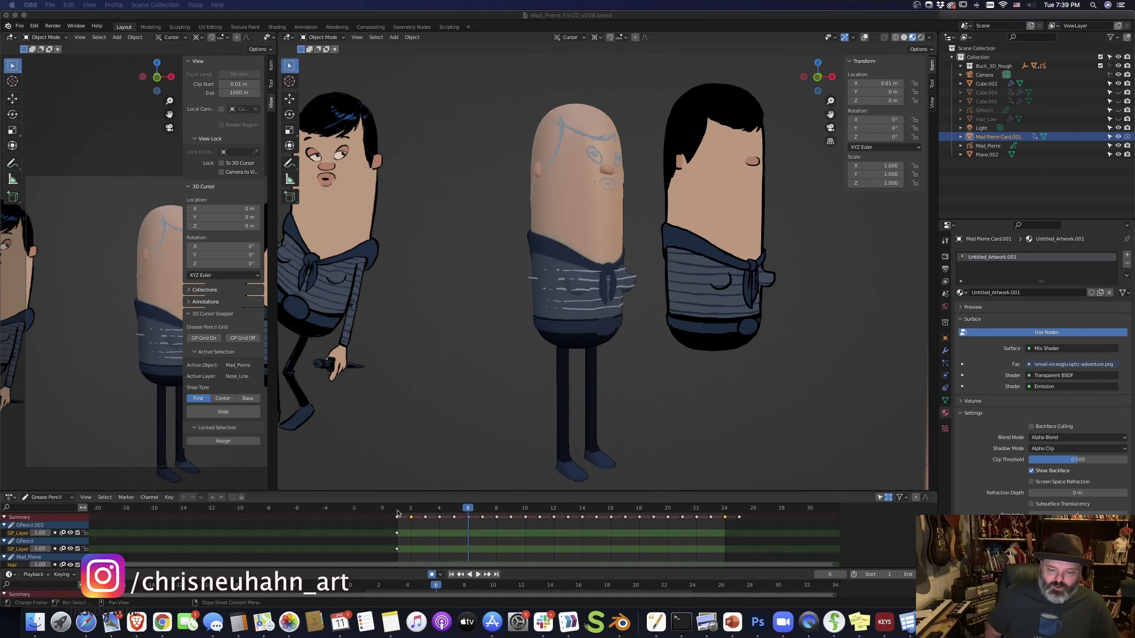
pyautogui.press('Right')
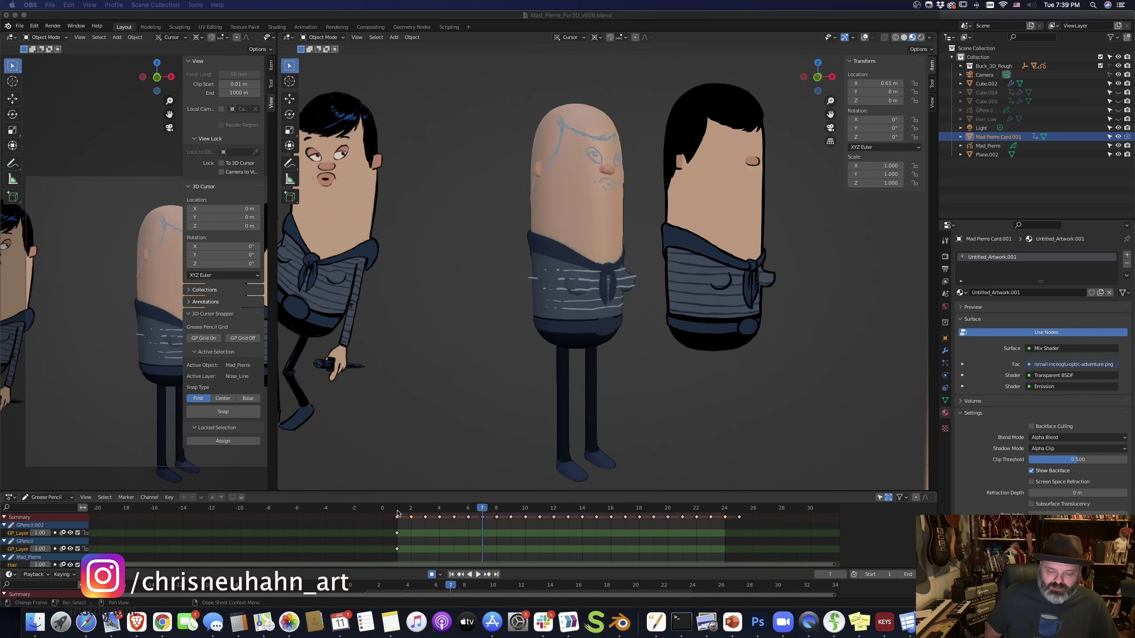
pyautogui.press('Right')
pyautogui.press('Left')
pyautogui.press('Left')
pyautogui.press('Left')
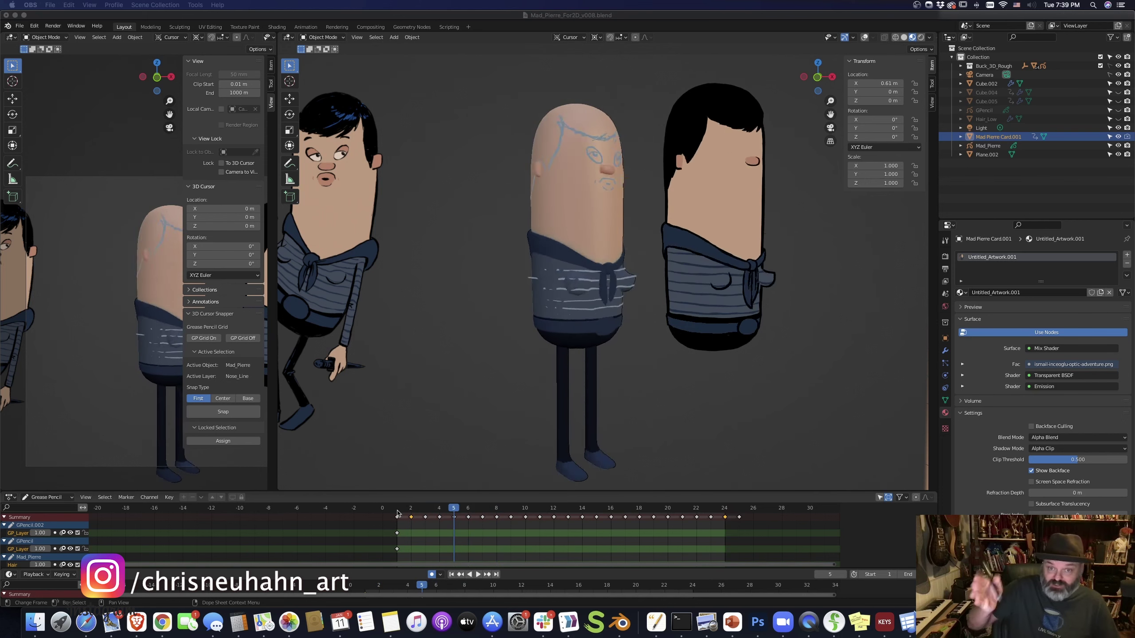
pyautogui.press('Left')
pyautogui.press('Left')
pyautogui.press('Left')
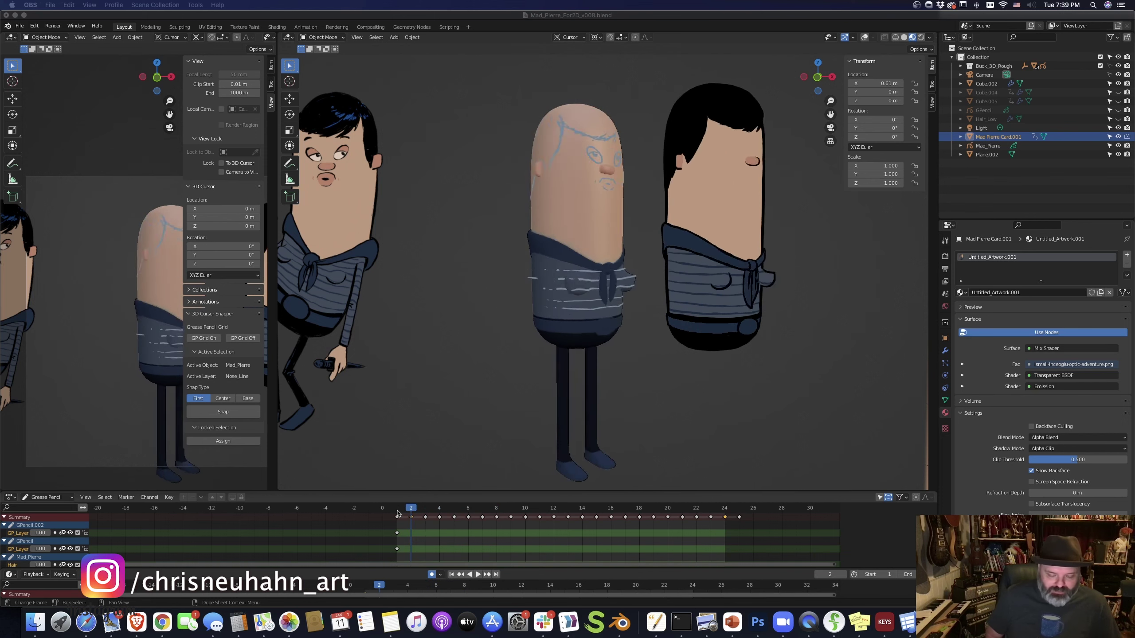
pyautogui.press('Left')
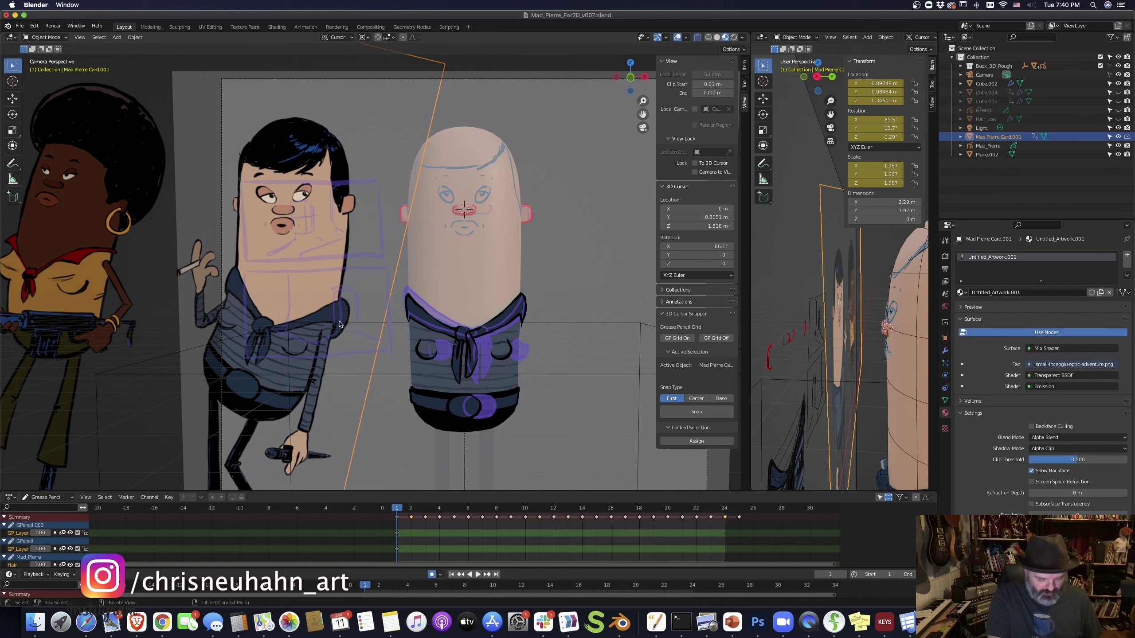
# Move the Mad Pierre Card.001 reference image about -0.12 m along the X axis, away from the 3D head
pyautogui.press('g')
pyautogui.press('x')
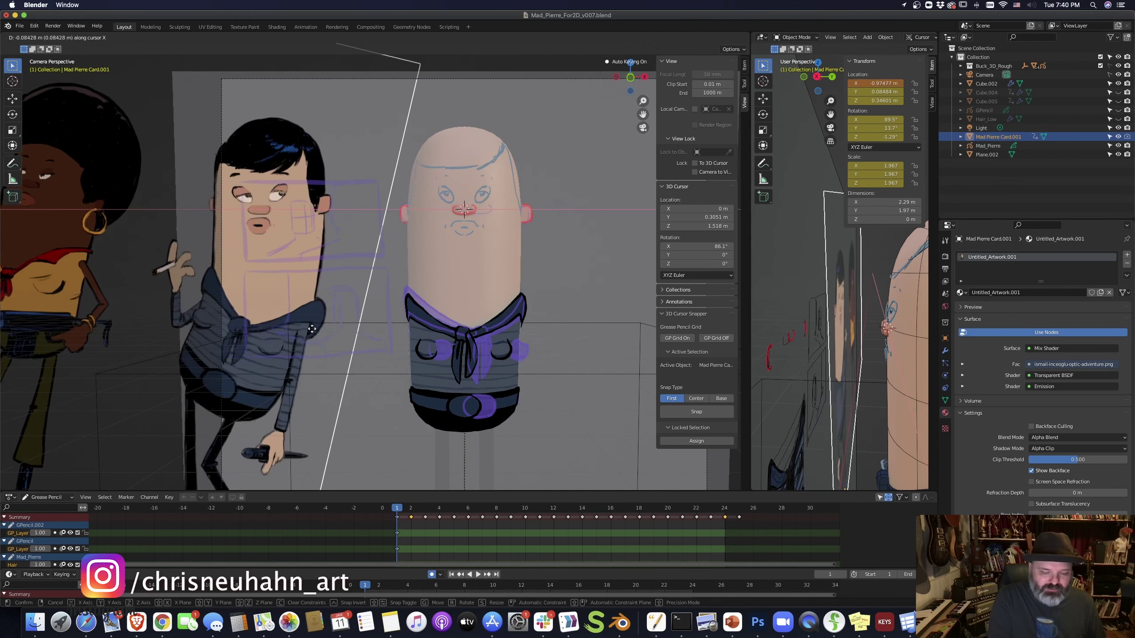
pyautogui.click(501, 209)
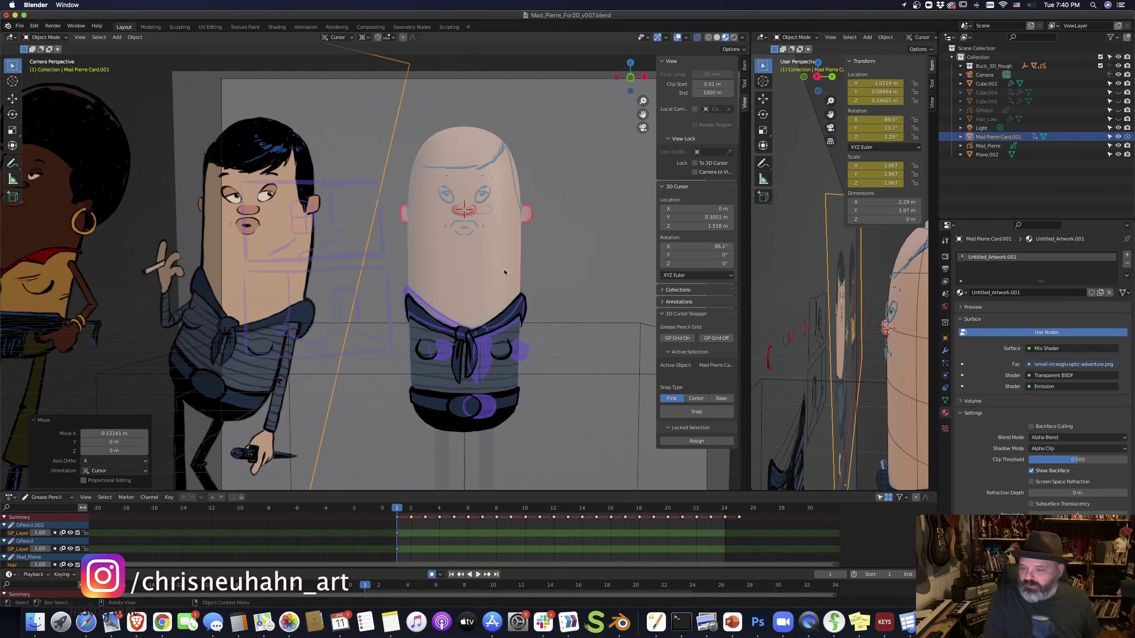
# Select both drawn eyes in the GPencil.001 object inside the Buck_3D_Rough hierarchy and scale them up to about 1.148
pyautogui.keyDown('shift'); pyautogui.click(962, 66); pyautogui.keyUp('shift')
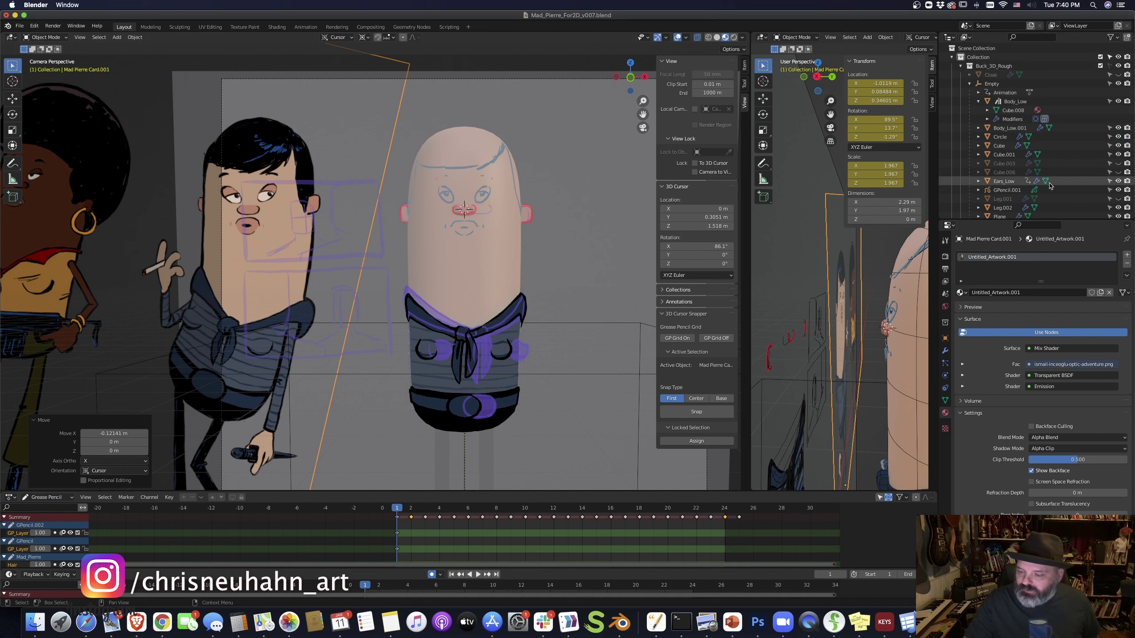
pyautogui.click(1008, 192)
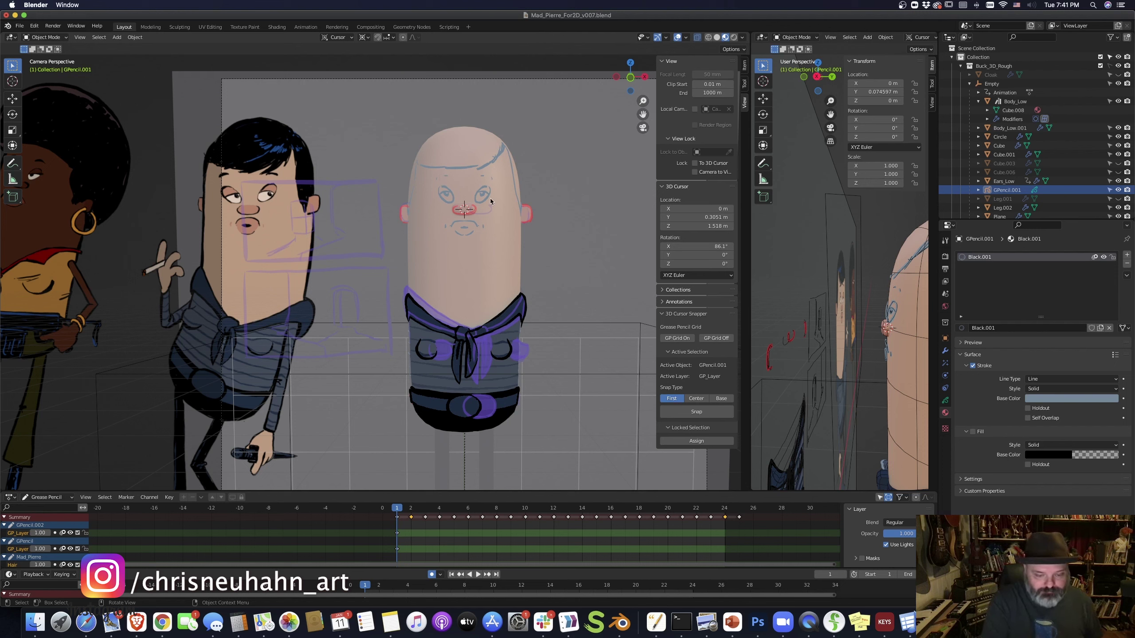
pyautogui.press('Tab')
pyautogui.moveTo(472, 185); pyautogui.dragTo(494, 207)
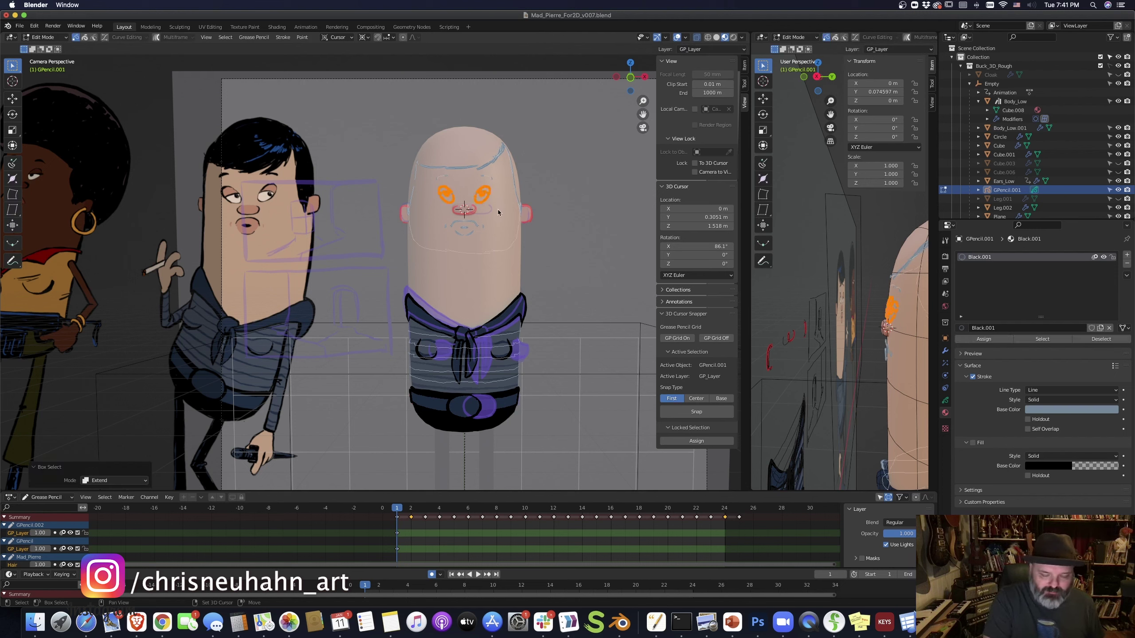
pyautogui.press('s')
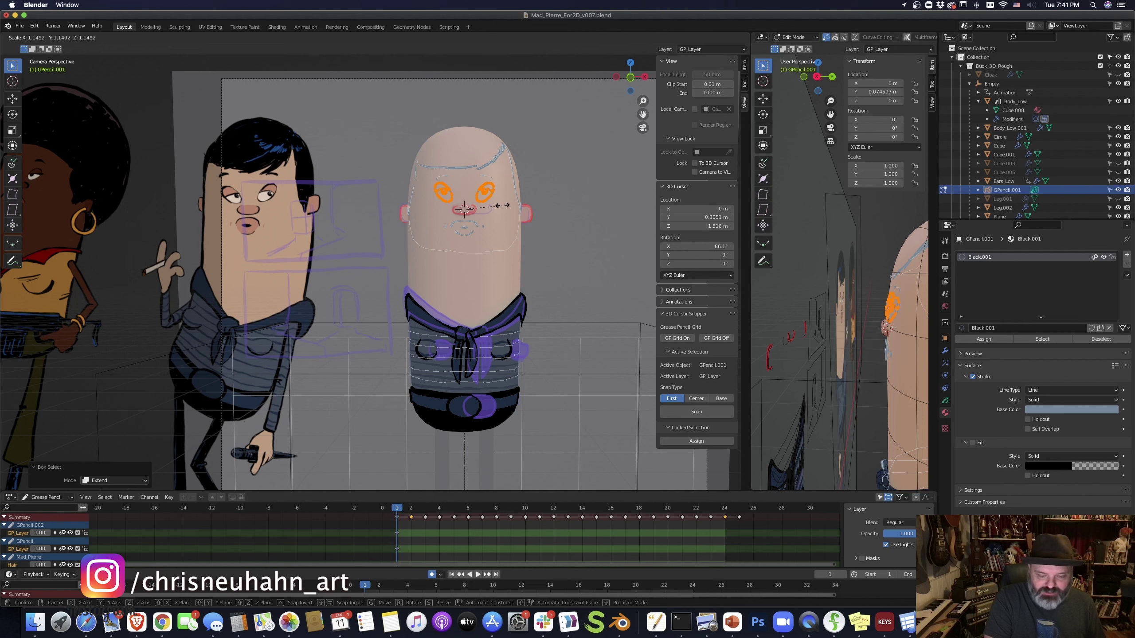
pyautogui.click(501, 206)
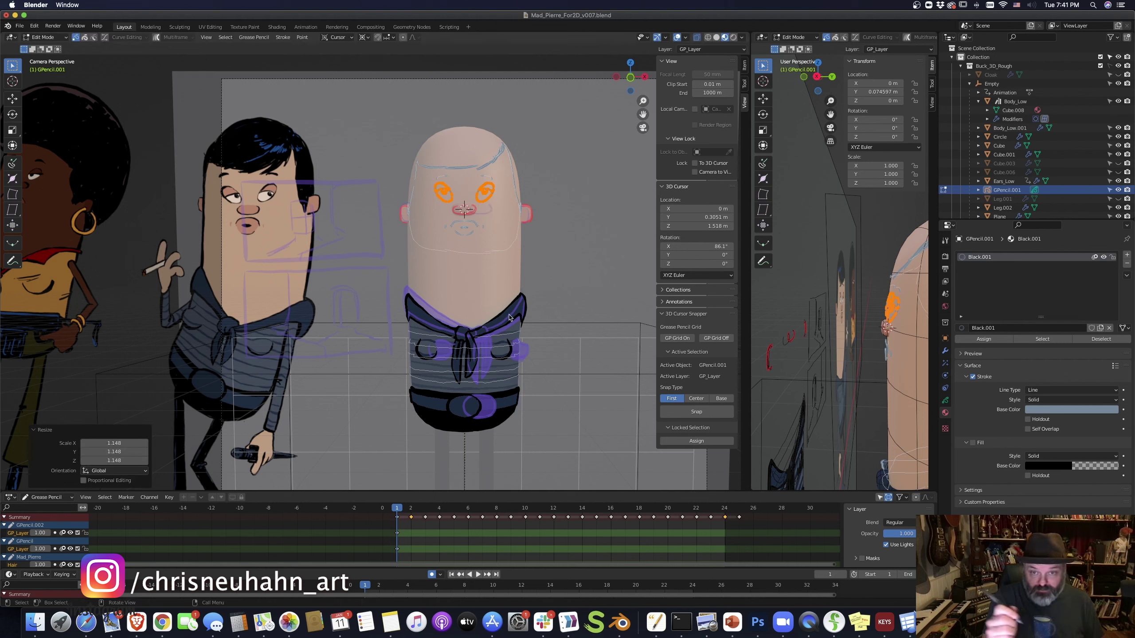
pyautogui.hotkey('shift', 's')
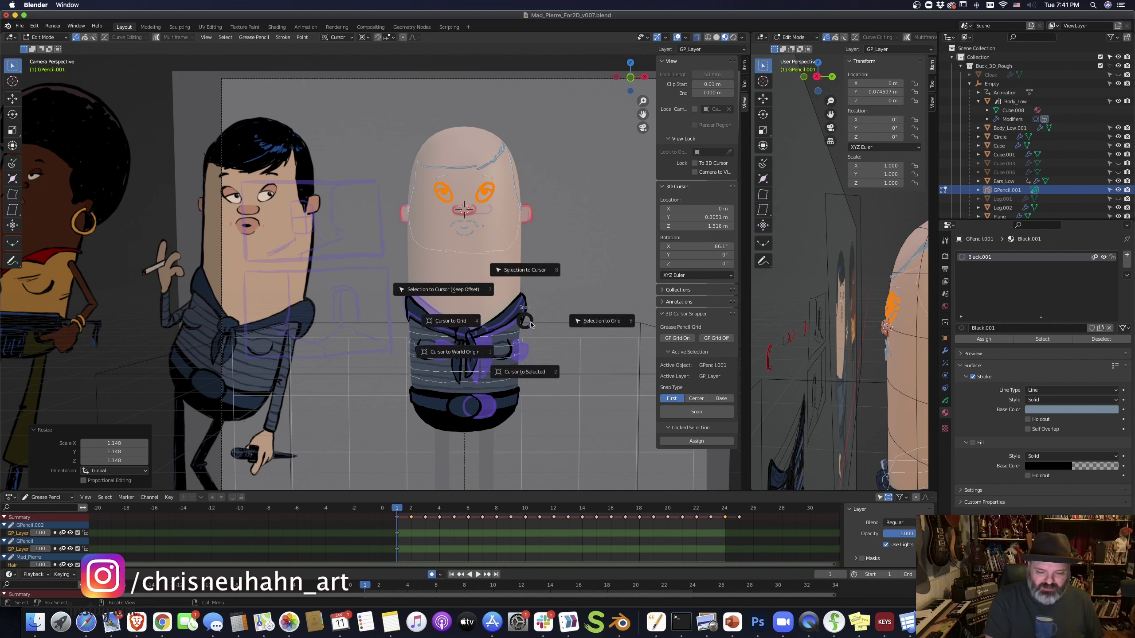
pyautogui.click(530, 373)
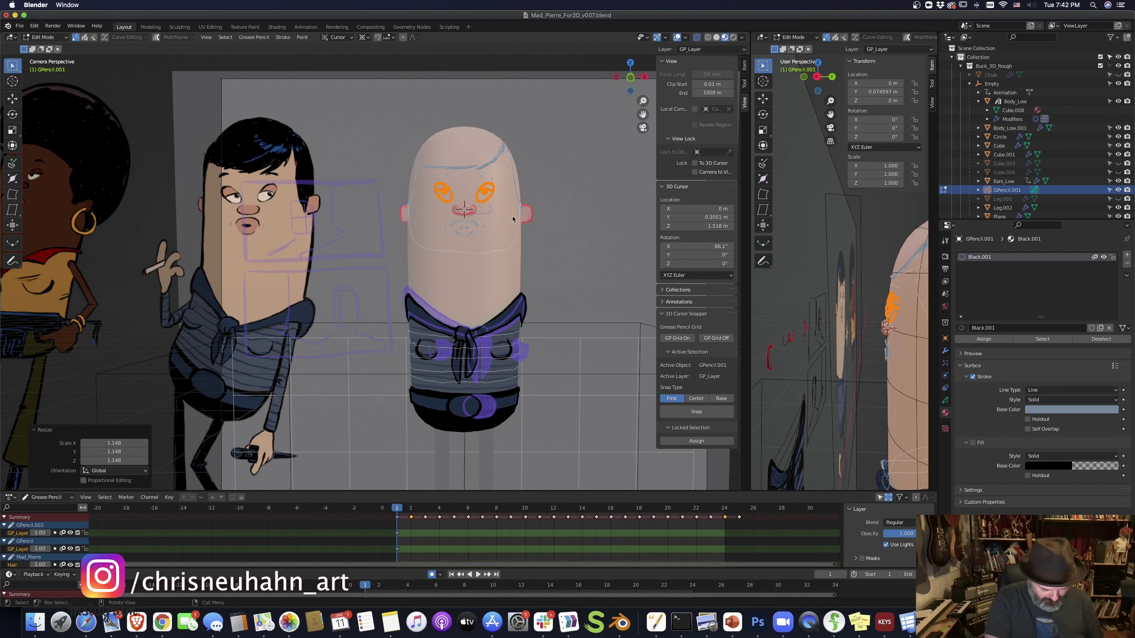
pyautogui.press('g')
pyautogui.press('x')
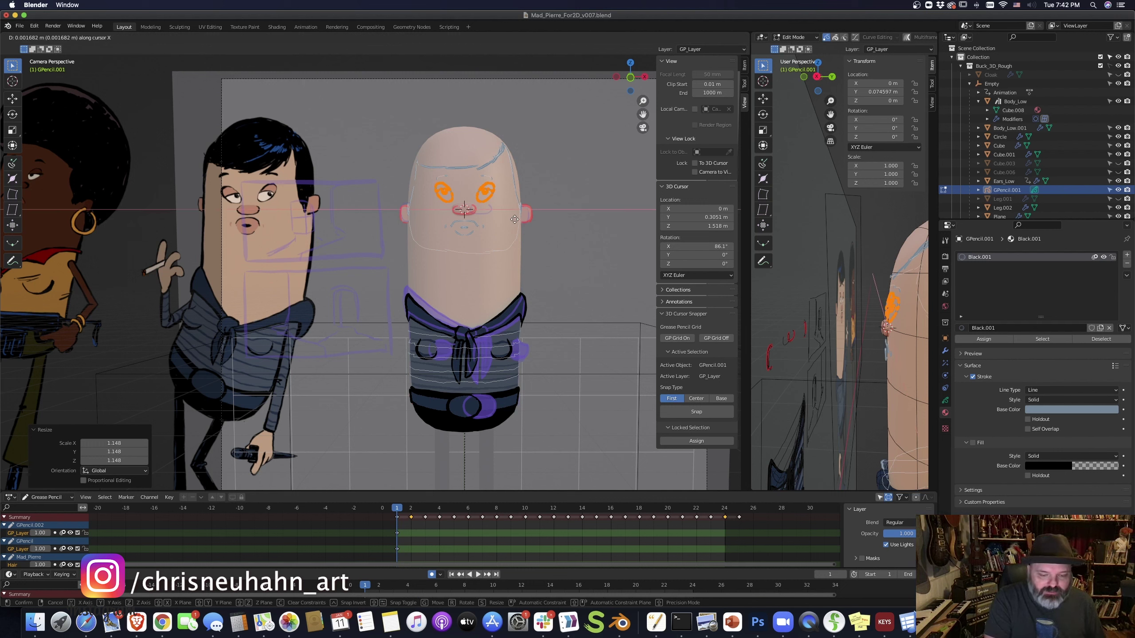
pyautogui.press('z')
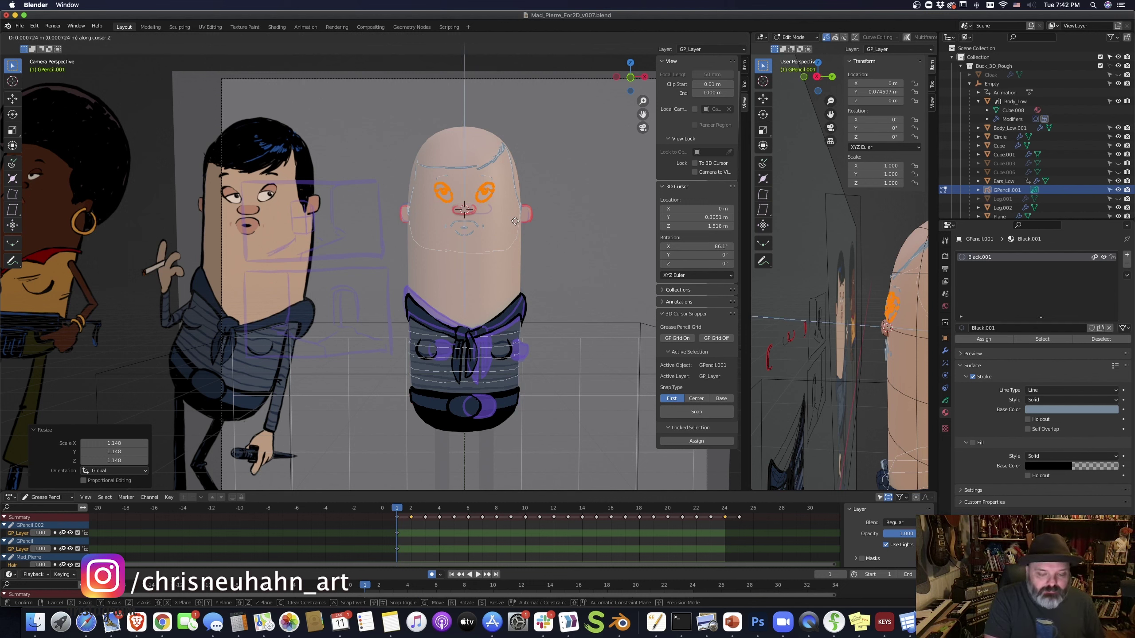
pyautogui.press('z')
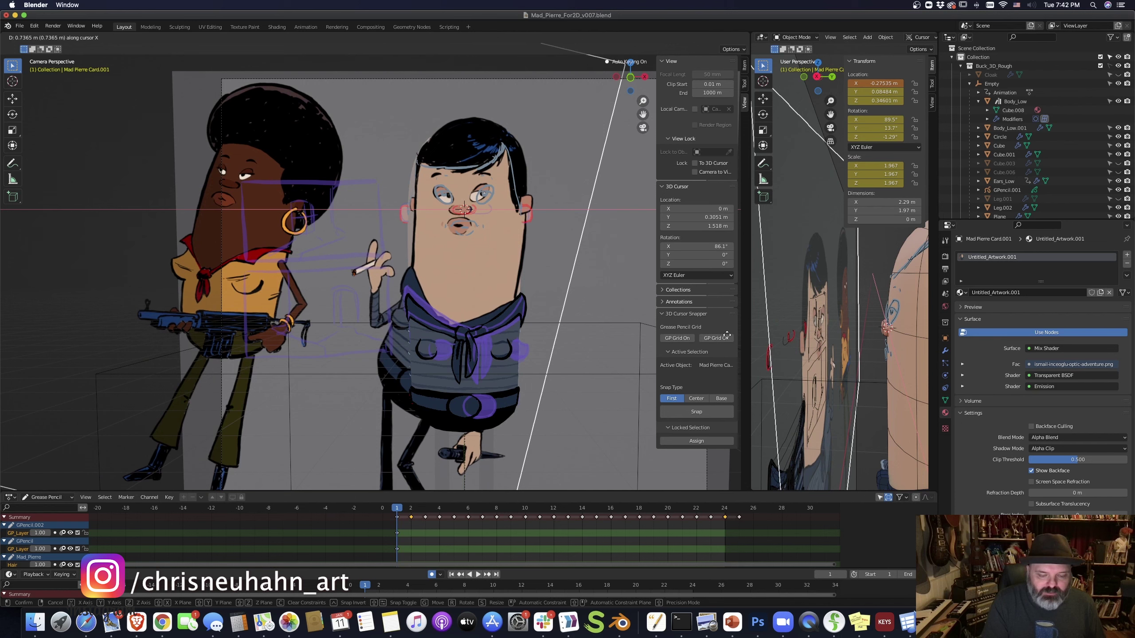
pyautogui.press('Escape')
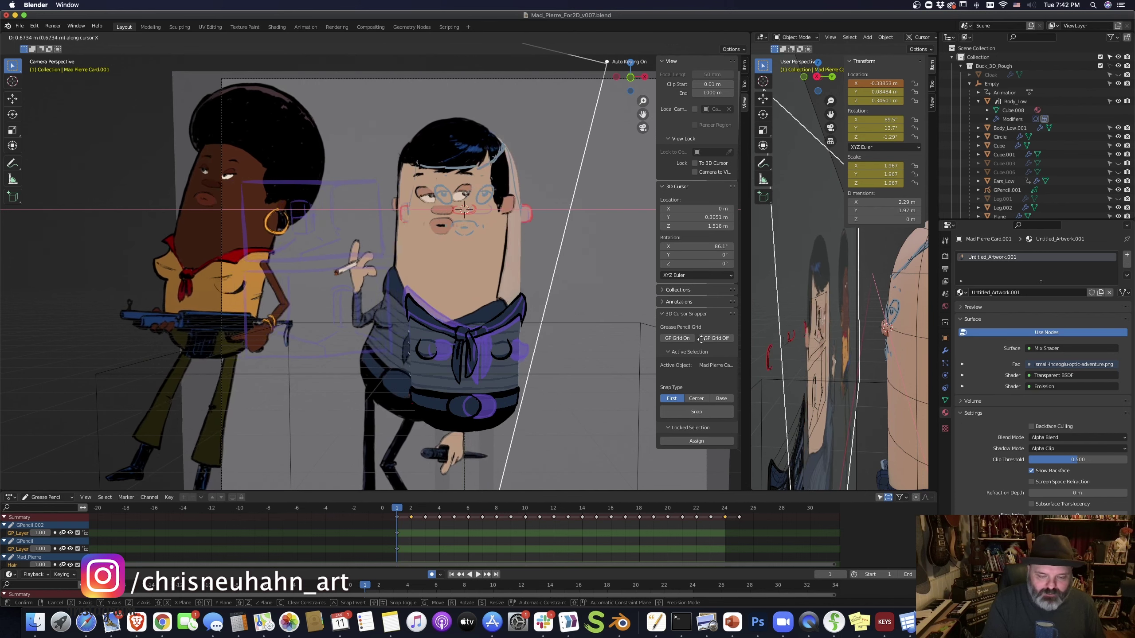
# Return to editing GPencil.001 and scale both selected eyes by 1.05
pyautogui.click(487, 195)
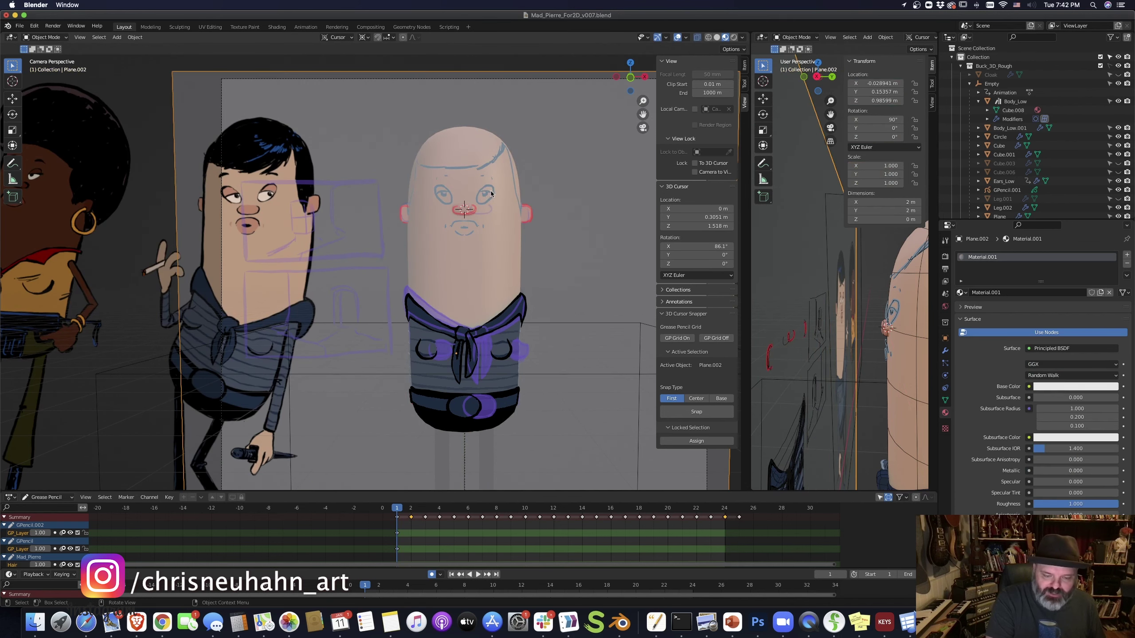
pyautogui.click(1007, 190)
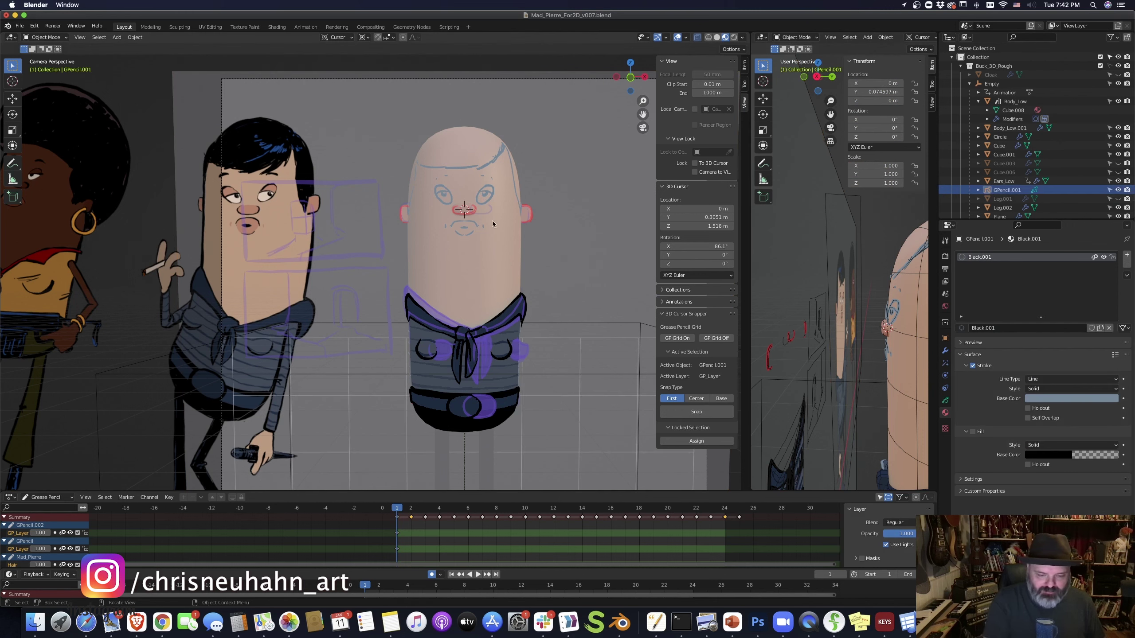
pyautogui.press('Tab')
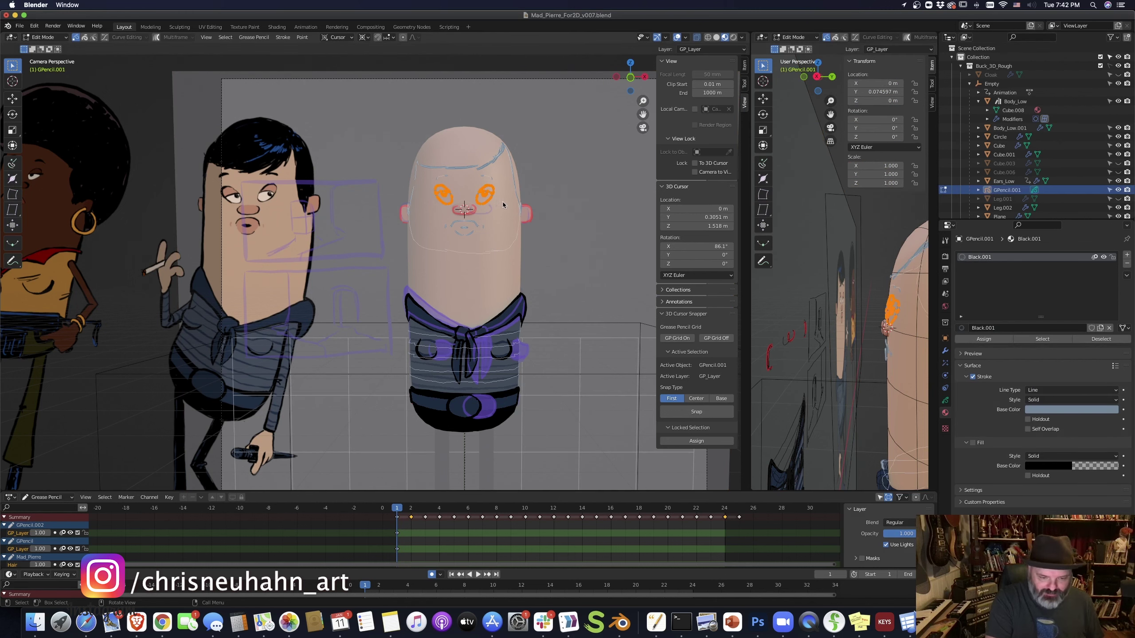
pyautogui.write('s1.05')
pyautogui.press('Return')
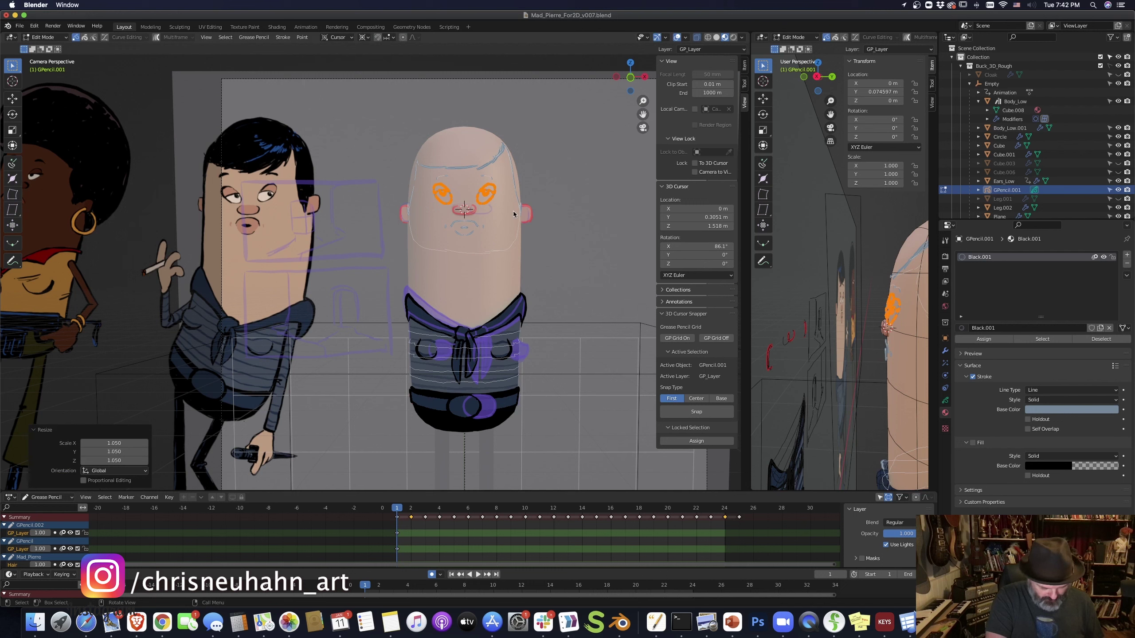
# With only the eye on the viewer's right selected, set the transform orientation to Global and the pivot point to Bounding Box Center
pyautogui.press('g')
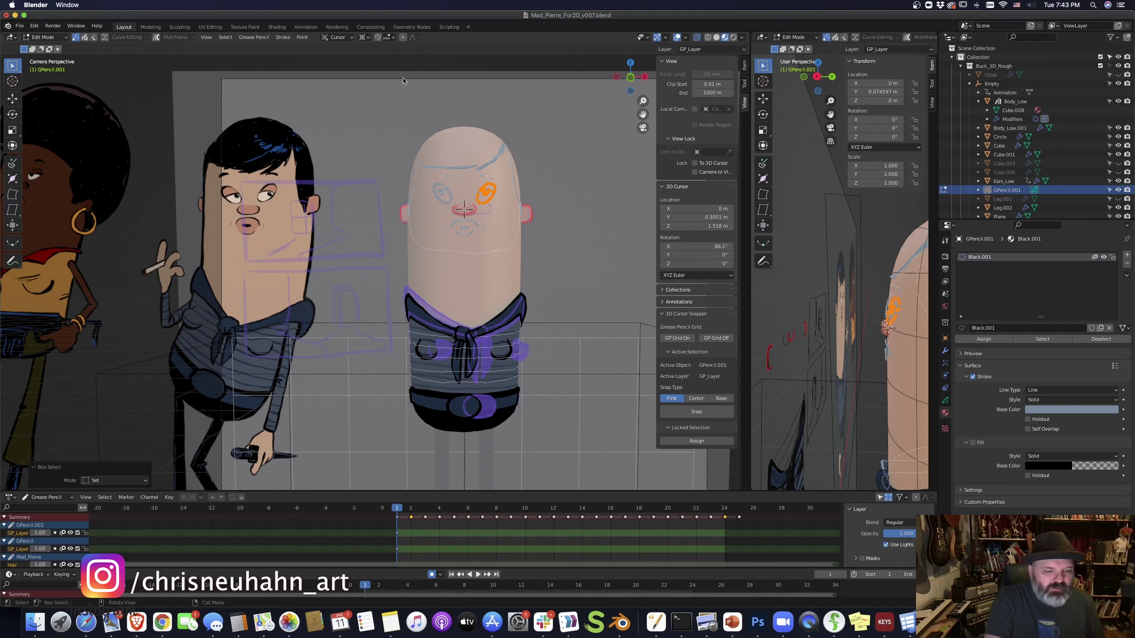
pyautogui.click(339, 38)
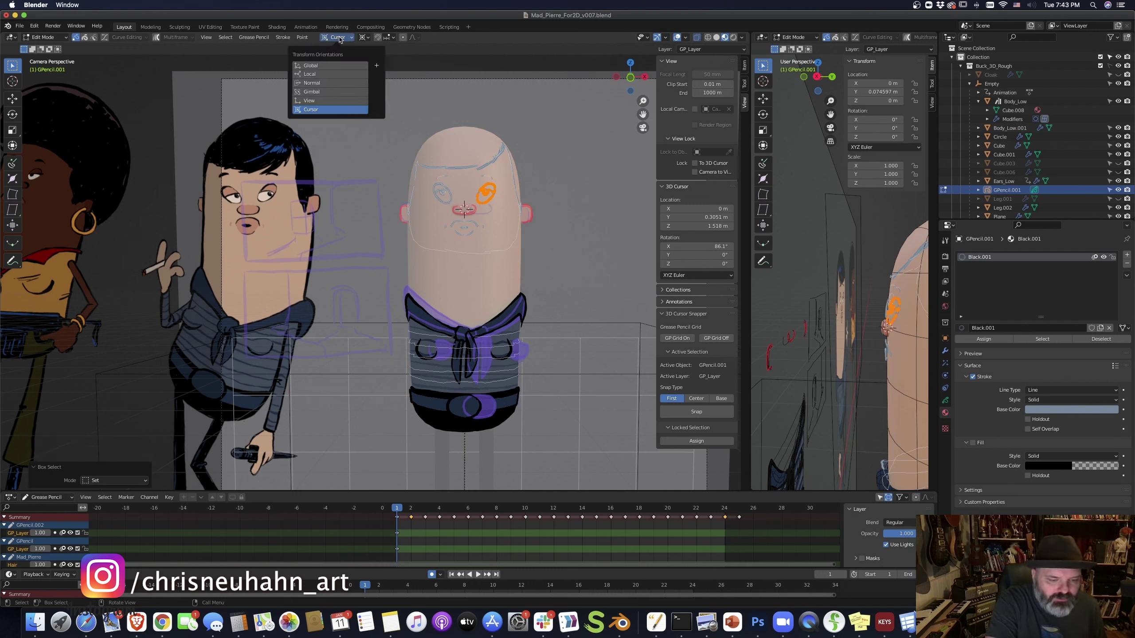
pyautogui.click(335, 68)
pyautogui.click(367, 39)
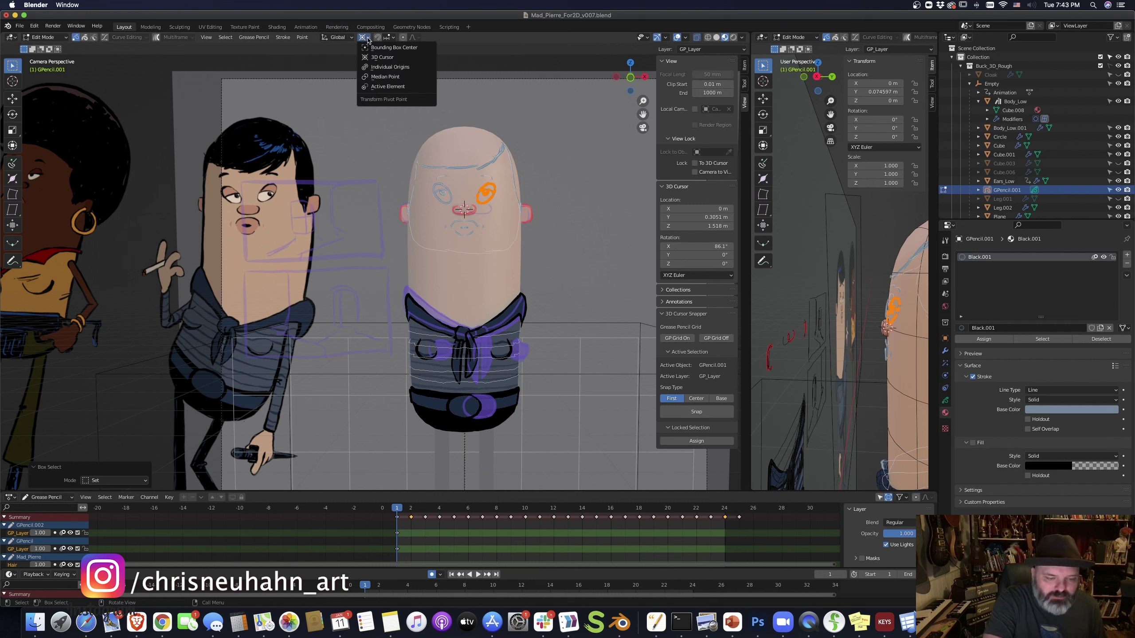
pyautogui.click(396, 47)
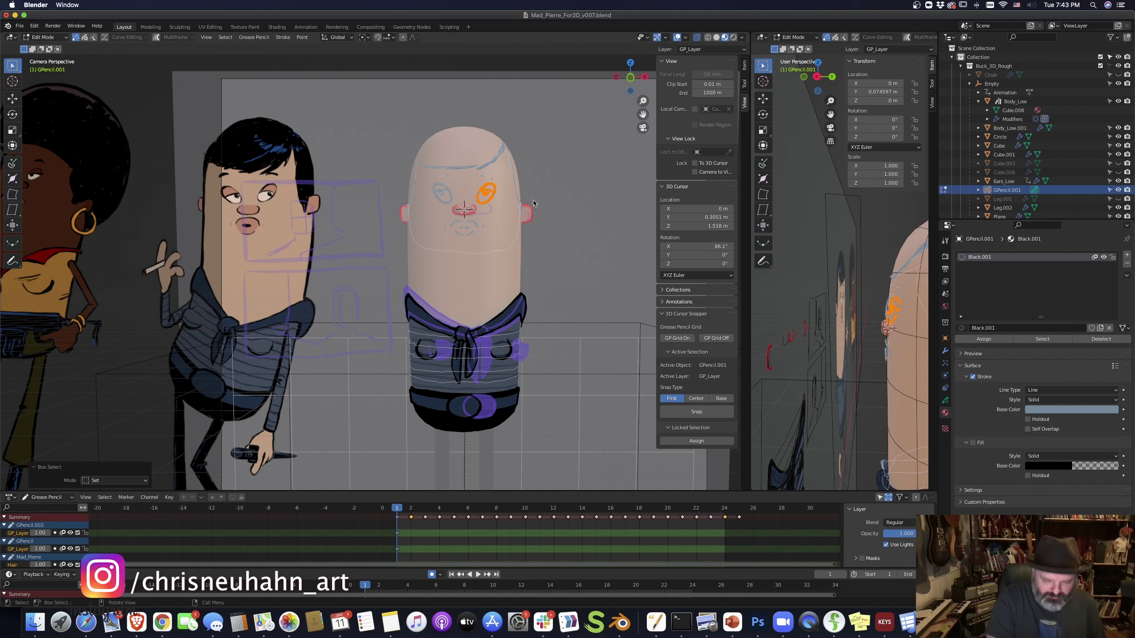
# Rotate the eye on the viewer's right slightly around the global Y axis and open its rotation angle value
pyautogui.press('r')
pyautogui.press('z')
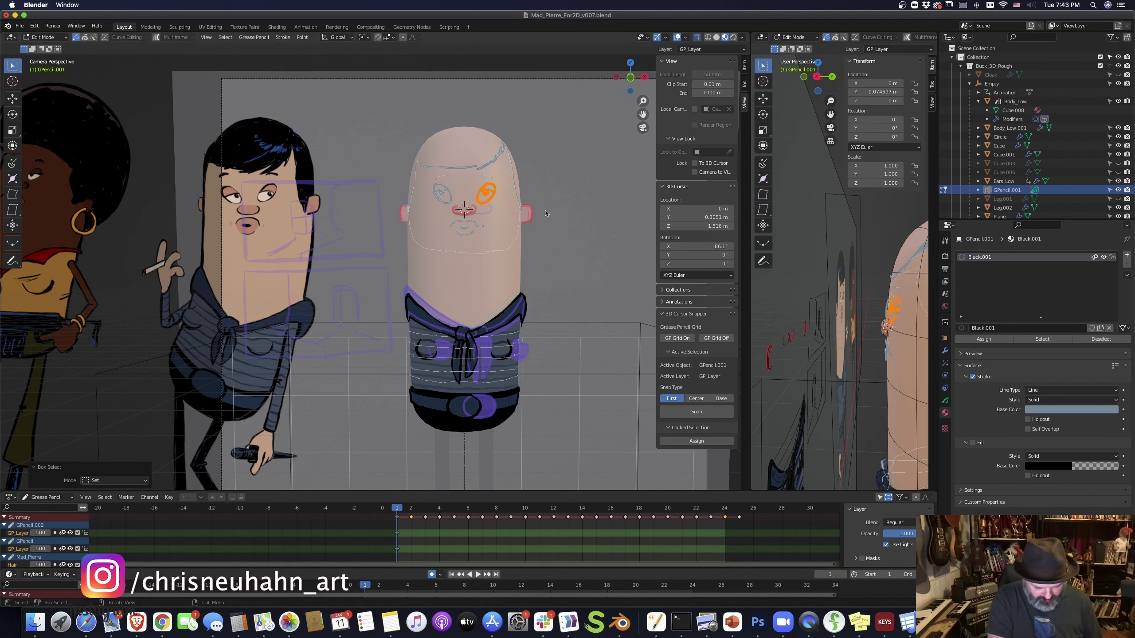
pyautogui.press('r')
pyautogui.click(496, 329)
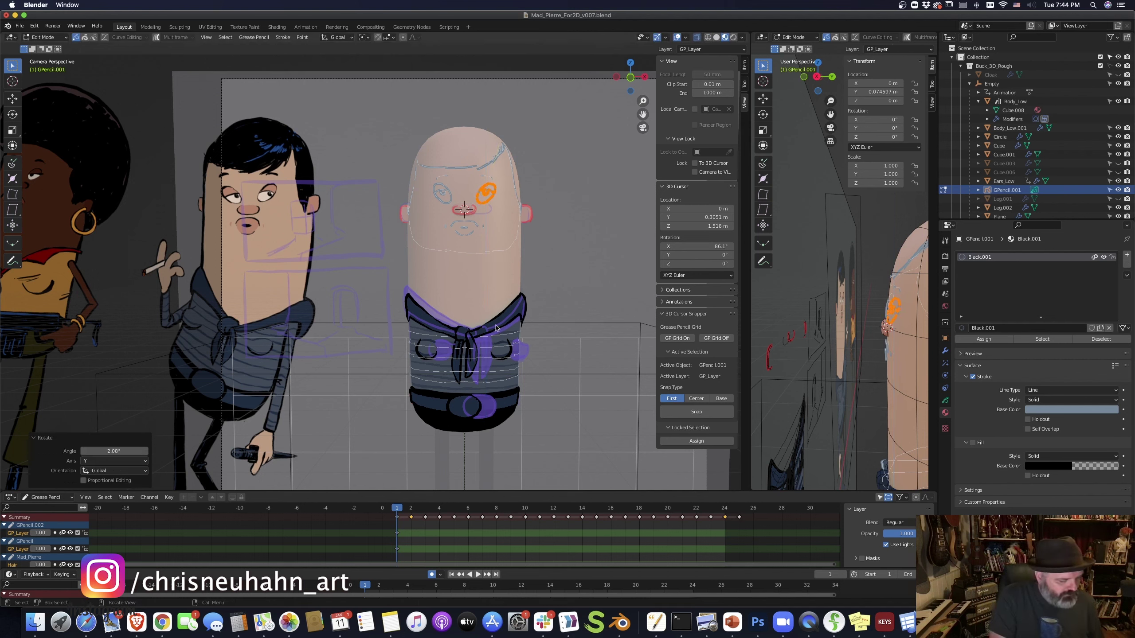
pyautogui.click(130, 451)
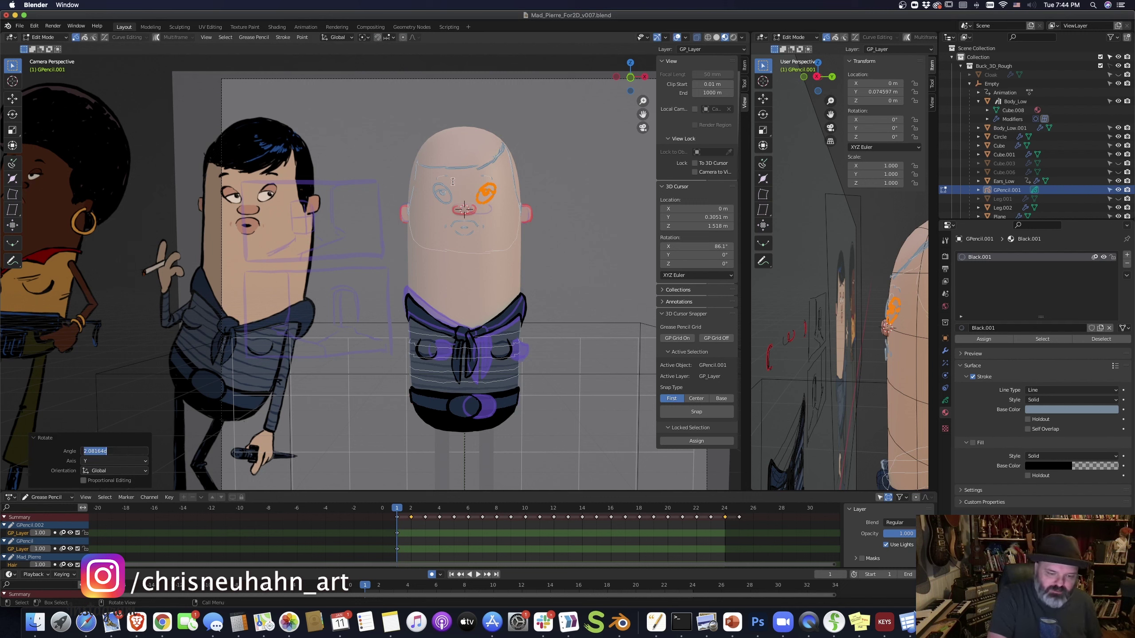
pyautogui.click(430, 190)
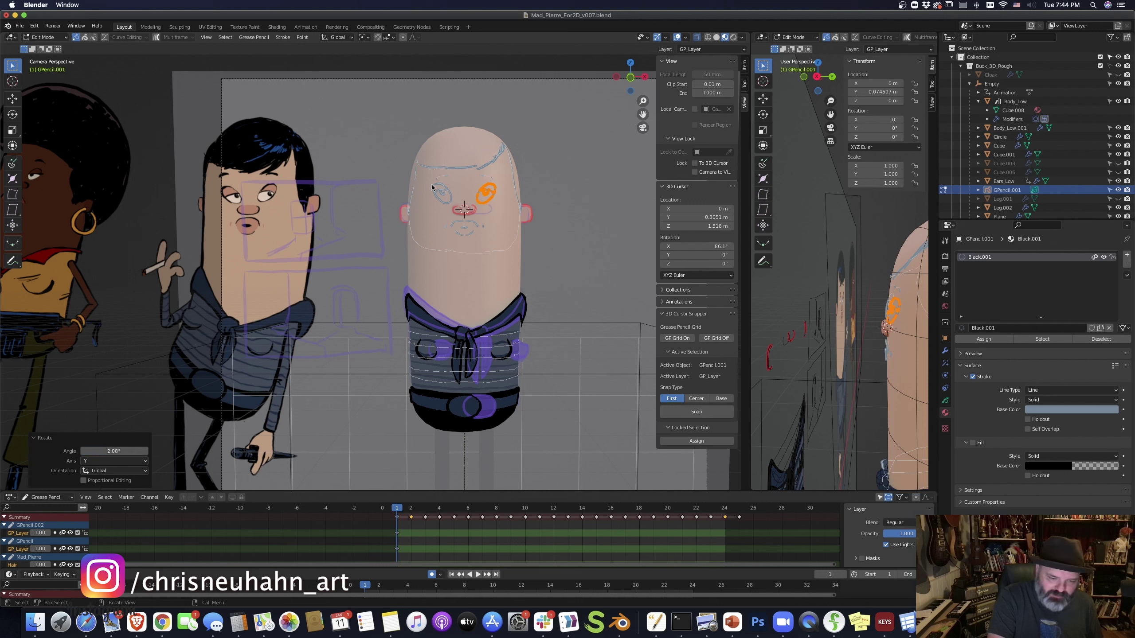
# Select the eye on the viewer's left and rotate it around the global Y axis by an angle of -2.08164°
pyautogui.moveTo(430, 183); pyautogui.dragTo(457, 208)
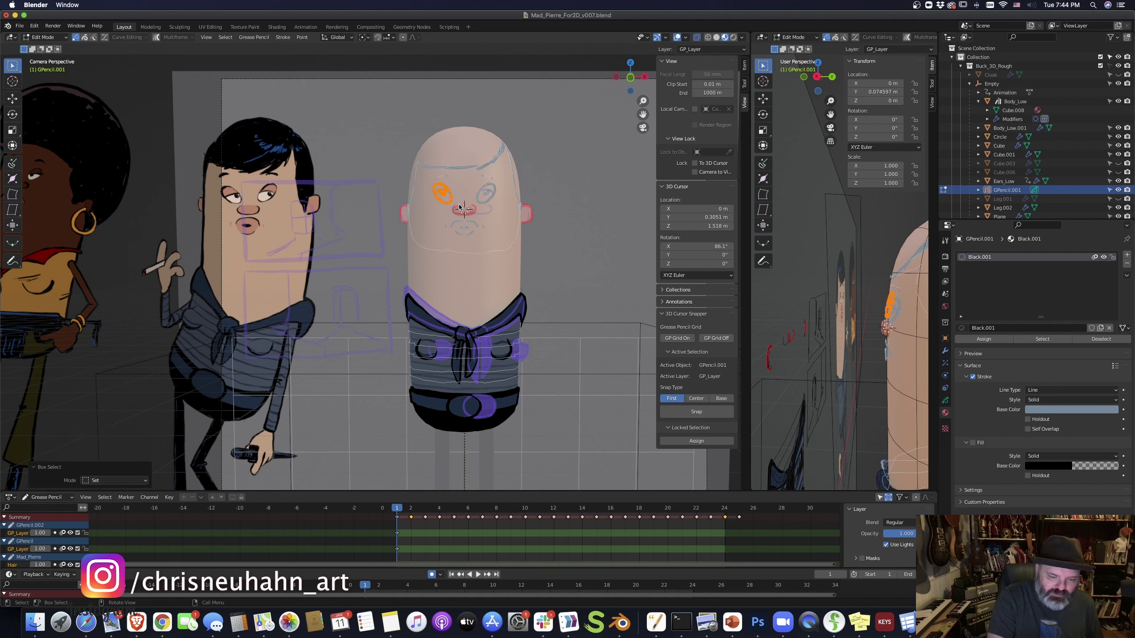
pyautogui.press('r')
pyautogui.press('y')
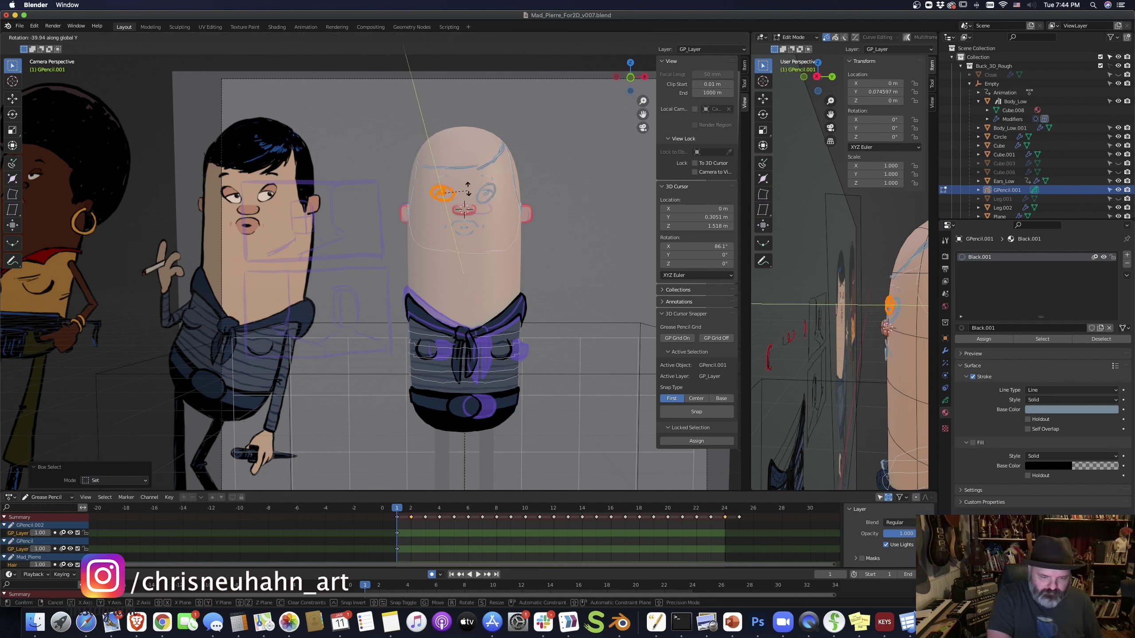
pyautogui.click(465, 203)
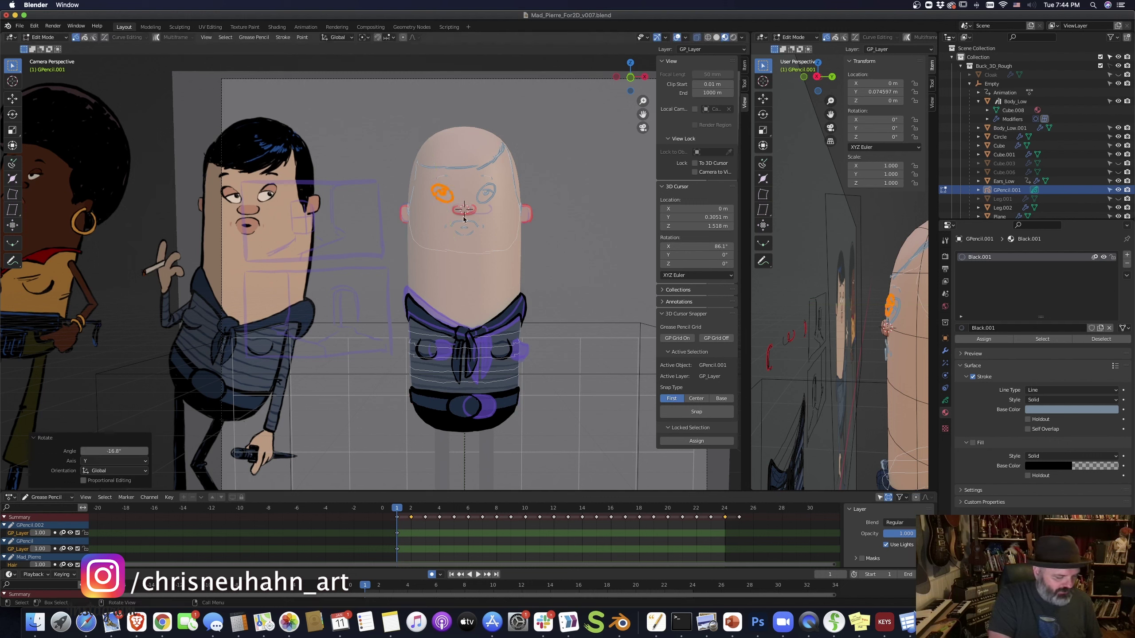
pyautogui.click(128, 451)
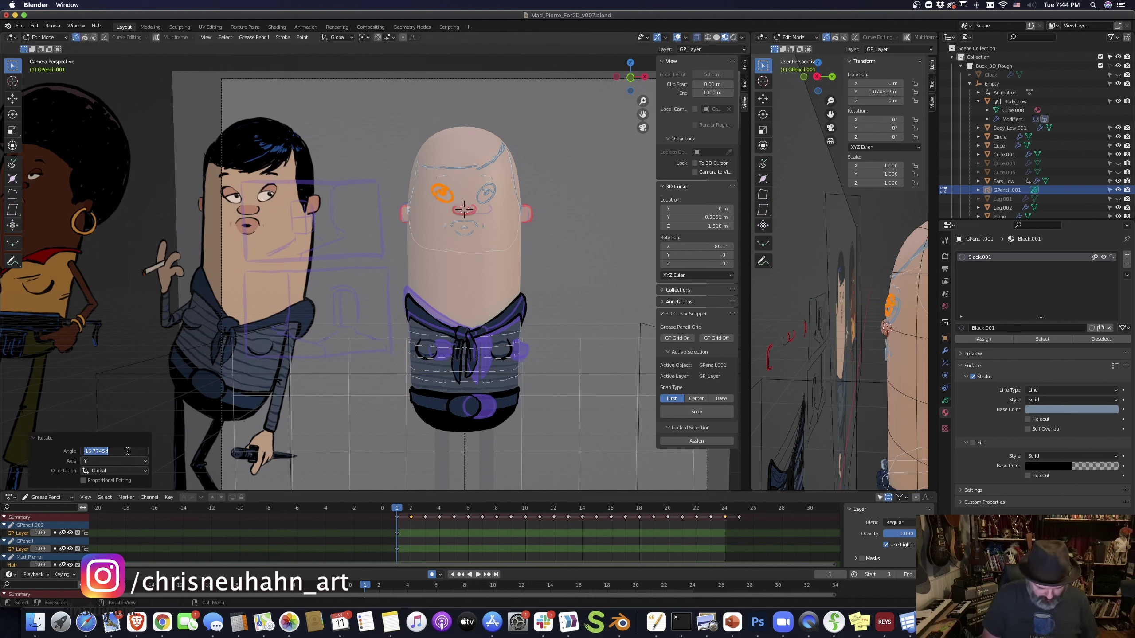
pyautogui.write('-2.08164')
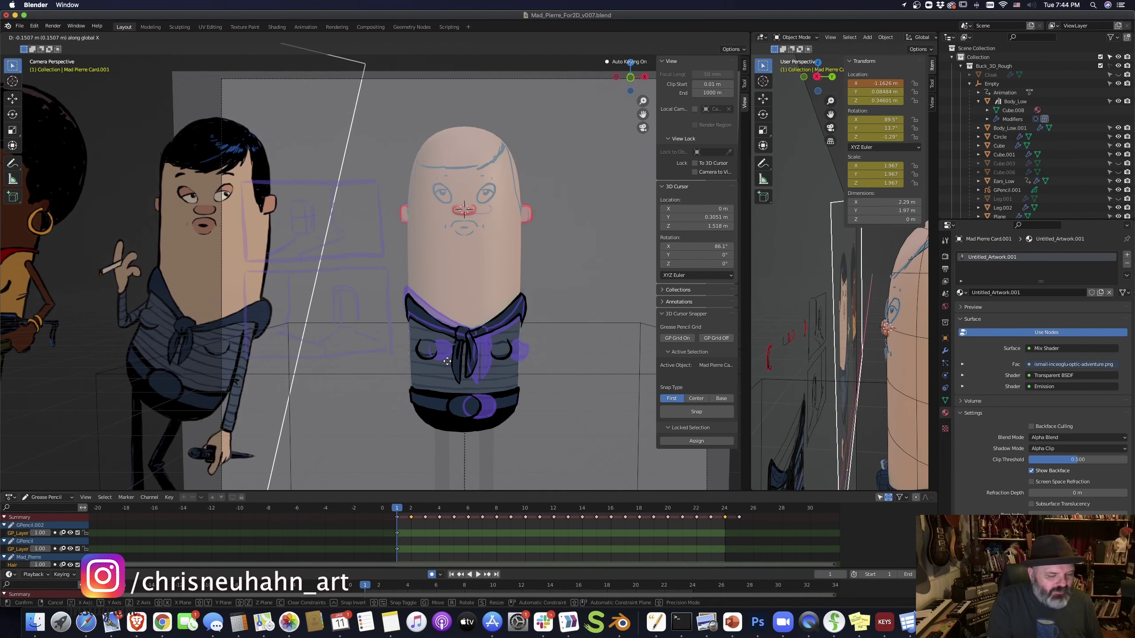
pyautogui.press('Escape')
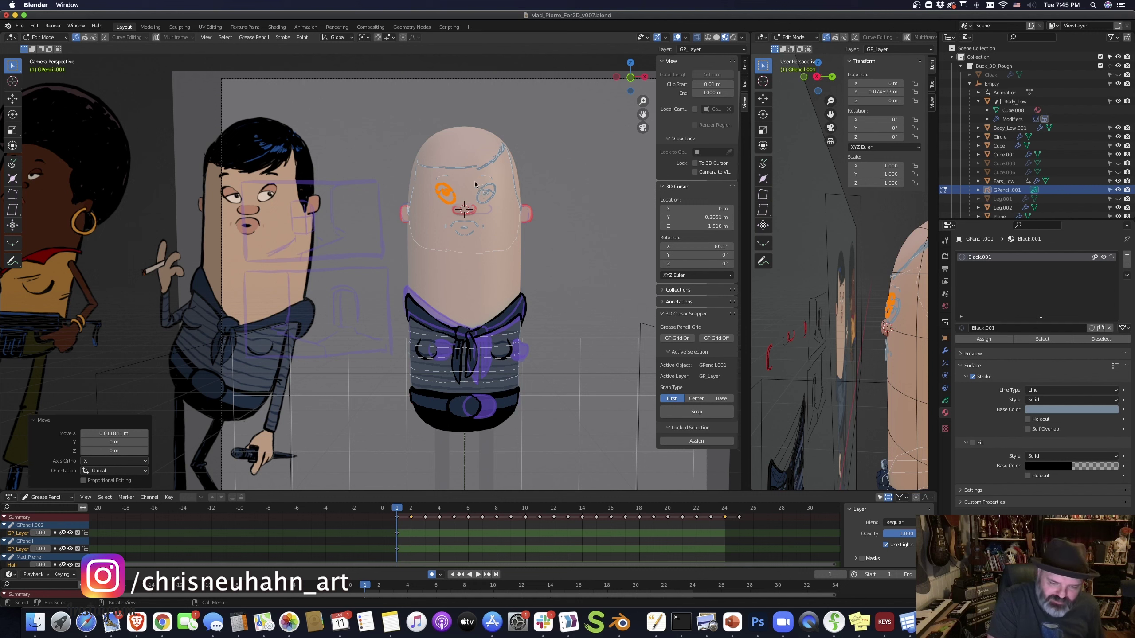
# Select the eye on the viewer's right, move it about -0.0118 m along the global X axis, and return to Object Mode
pyautogui.moveTo(472, 182); pyautogui.dragTo(505, 211)
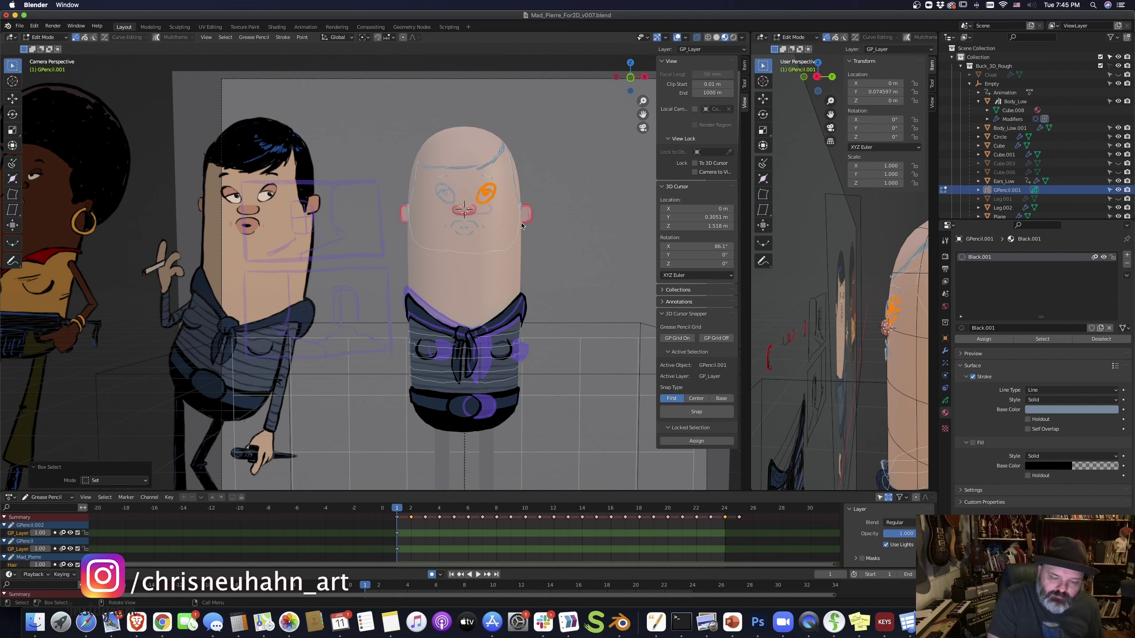
pyautogui.press('g')
pyautogui.press('x')
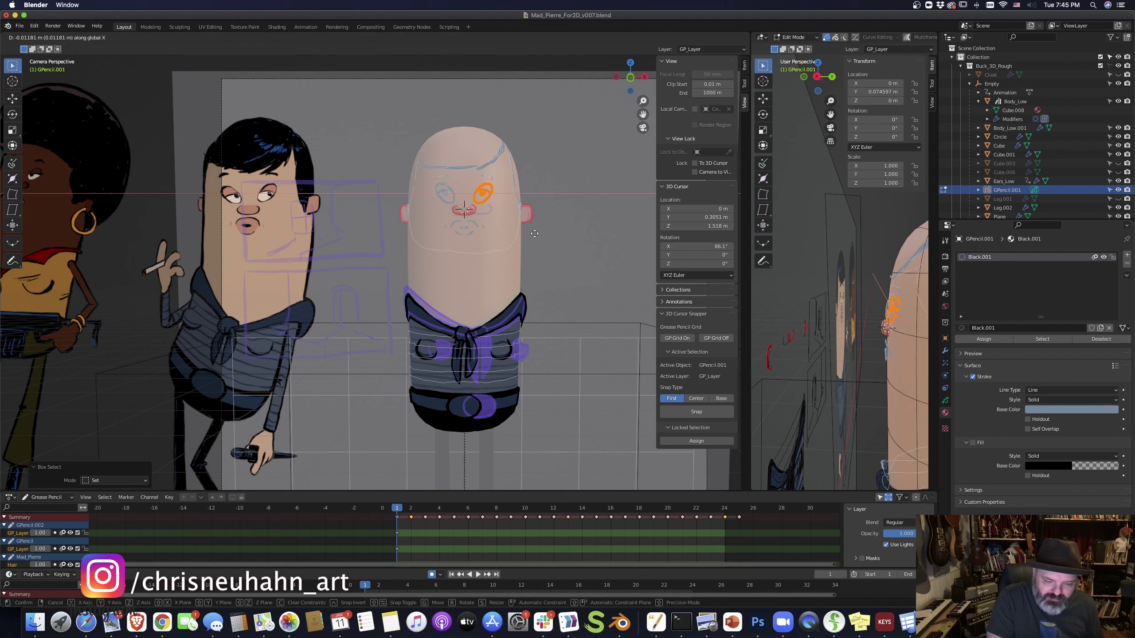
pyautogui.click(534, 233)
pyautogui.press('Tab')
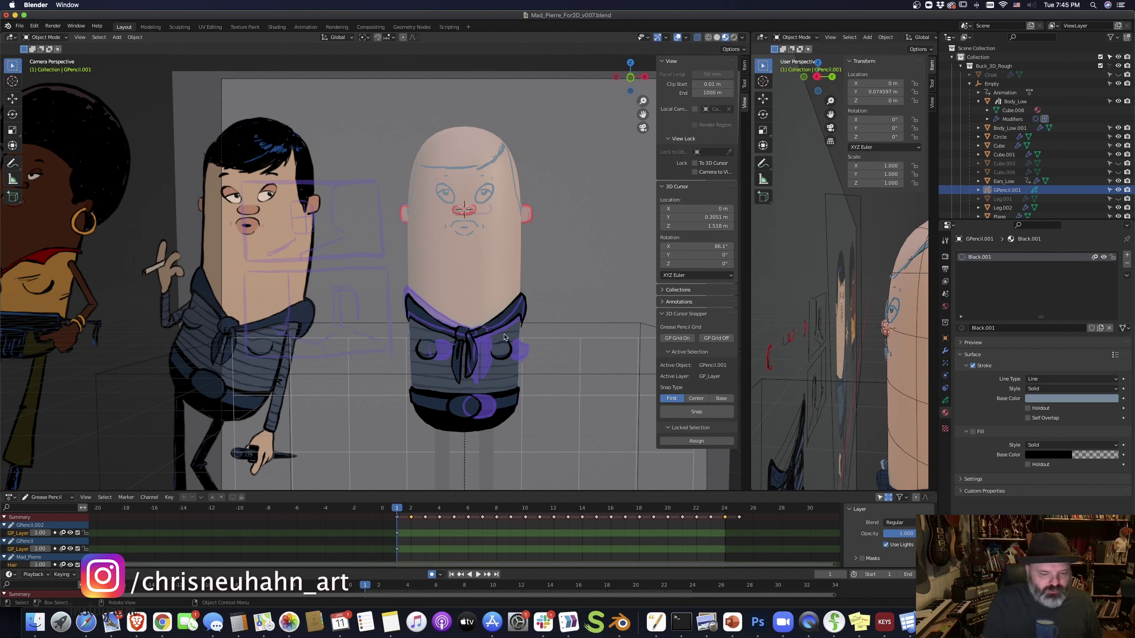
# Select the Mad Pierre Card.001 reference card and move it along the X axis, farther away from the 3D head
pyautogui.click(227, 303)
pyautogui.click(201, 302)
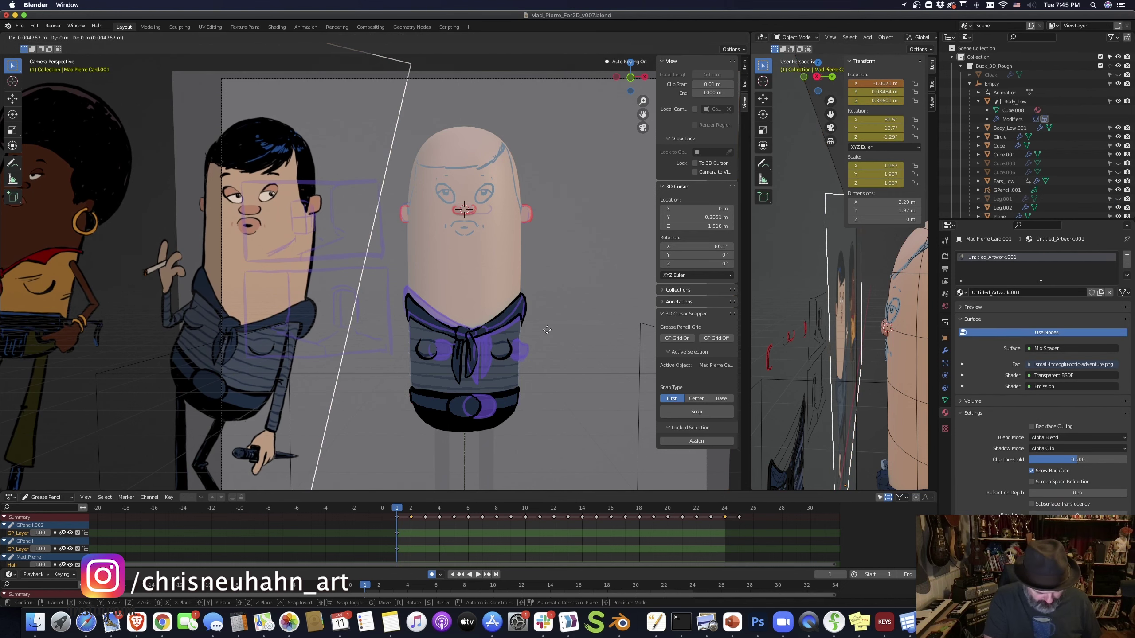
pyautogui.press('g')
pyautogui.press('x')
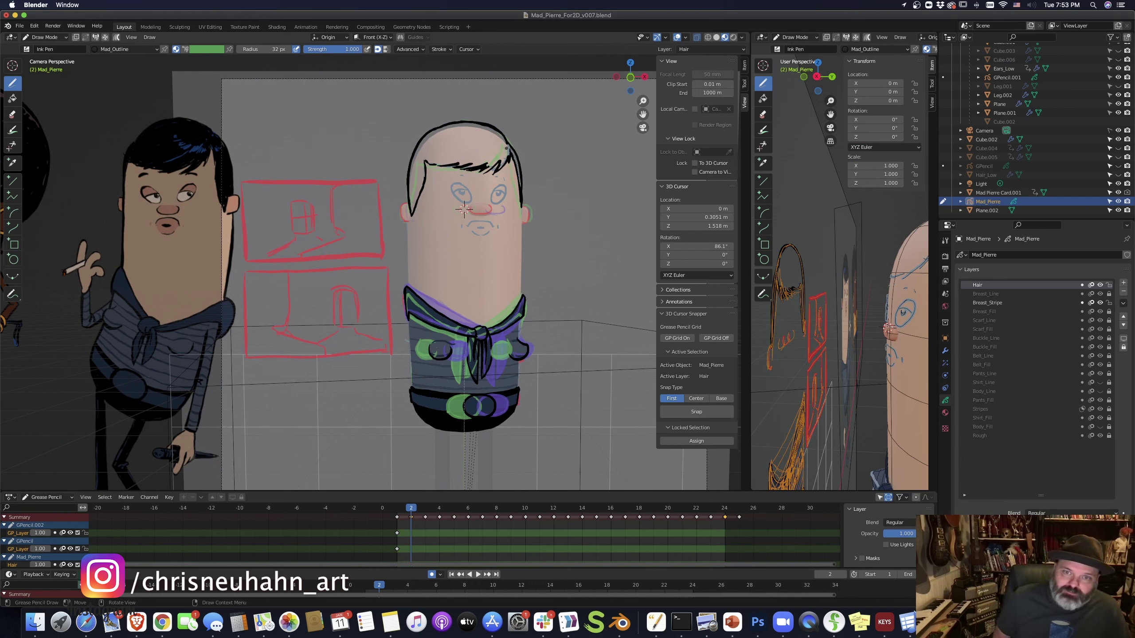
# At frame 1, hide the Hair layer of Mad_Pierre and switch the object to Object Mode
pyautogui.press('Left')
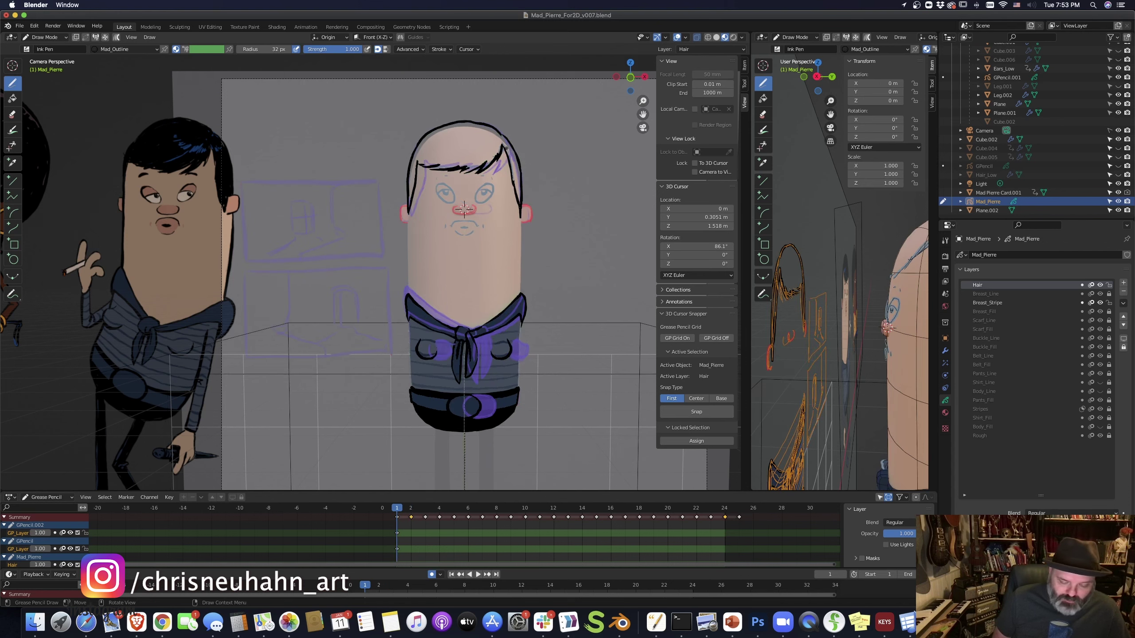
pyautogui.click(1100, 285)
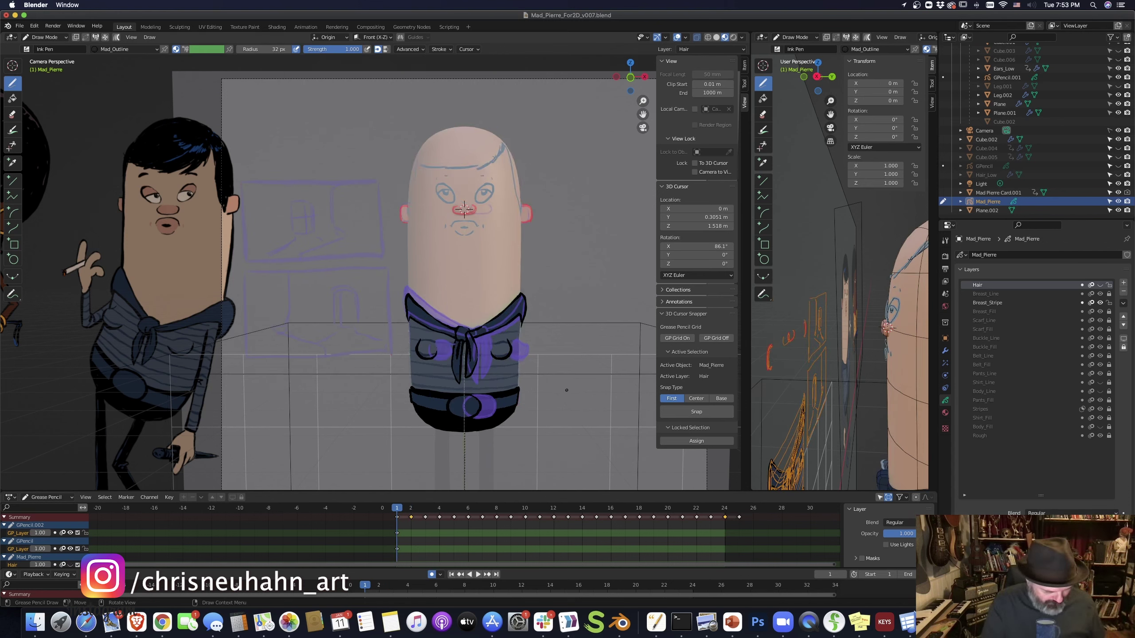
pyautogui.hotkey('ctrl', 'Tab')
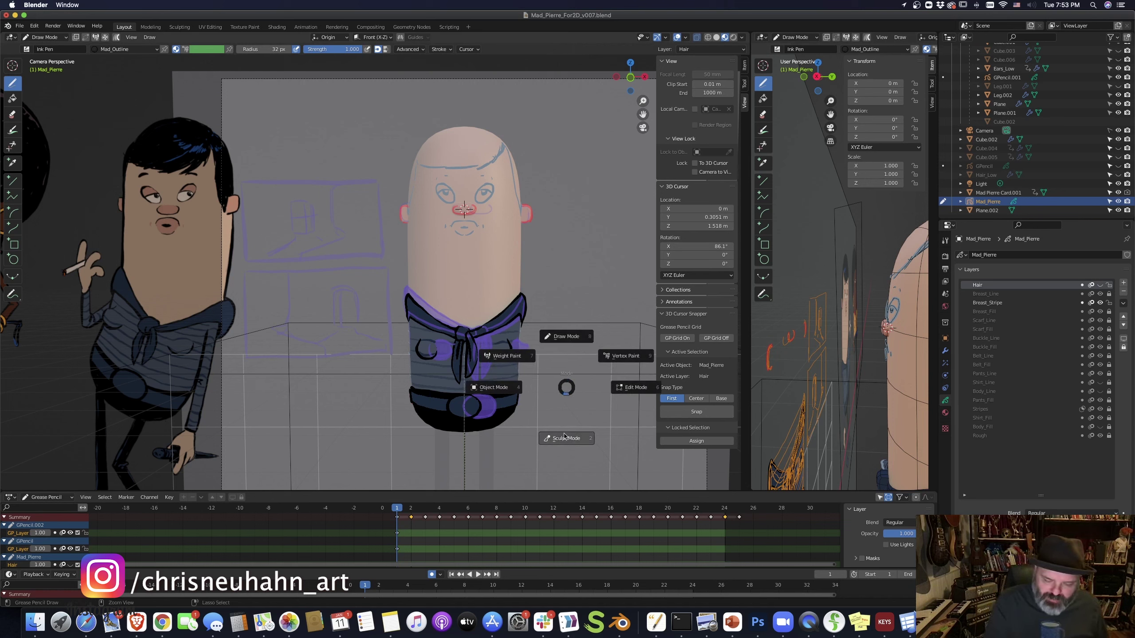
pyautogui.click(511, 388)
# Put GPencil.001 into Draw Mode with stroke placement set to Surface and the drawing plane set to View
pyautogui.click(501, 160)
pyautogui.hotkey('ctrl', 'Tab')
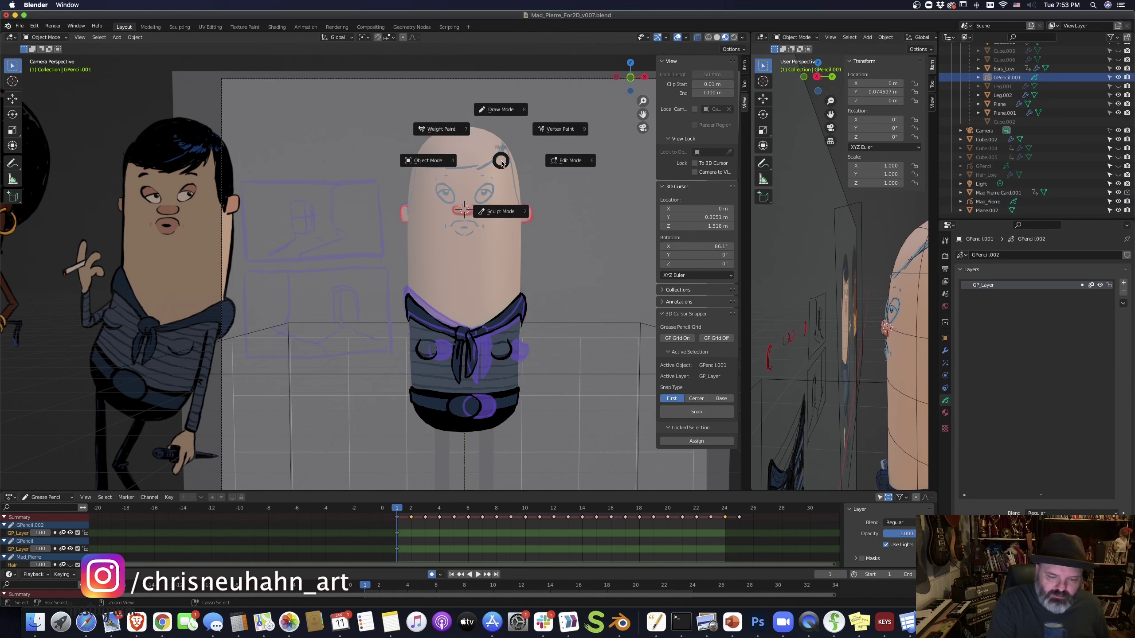
pyautogui.click(505, 112)
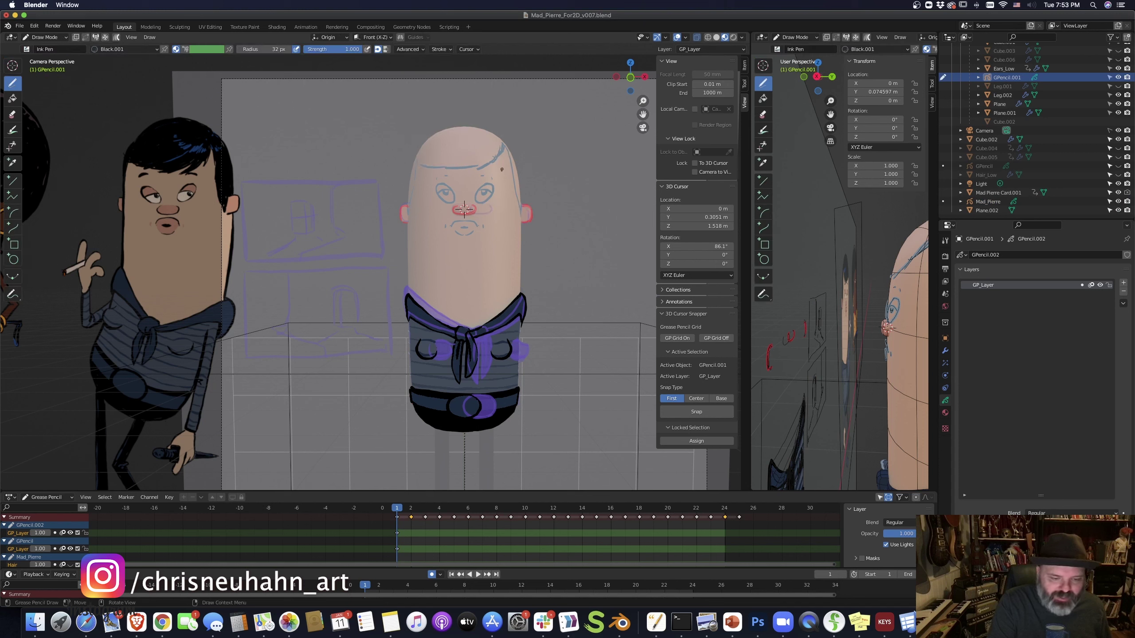
pyautogui.click(337, 39)
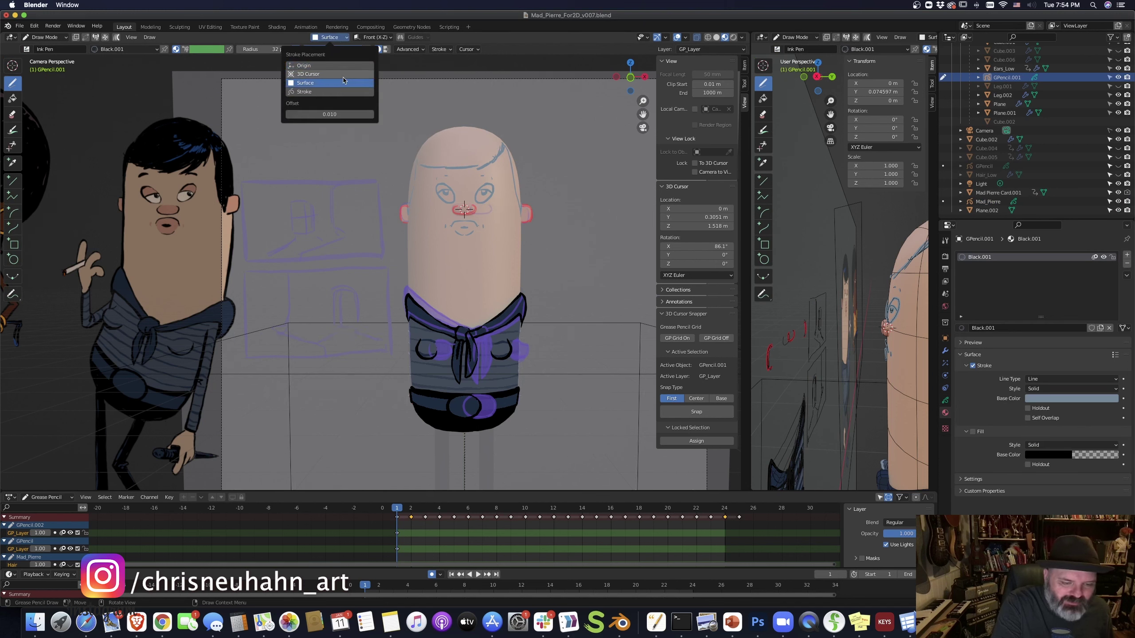
pyautogui.click(308, 82)
pyautogui.click(378, 38)
pyautogui.click(357, 65)
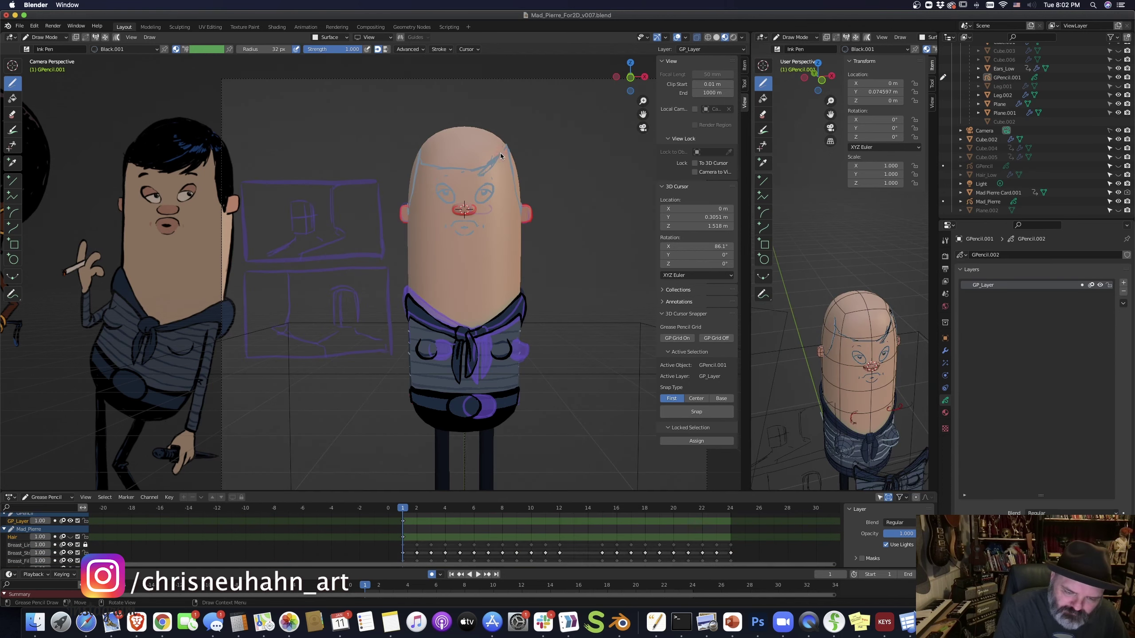
# Undo the last rough hairline strokes, redraw and trim the fringe across the forehead, and reshape the hair by sculpting
pyautogui.press('super+z')
pyautogui.press('super+z')
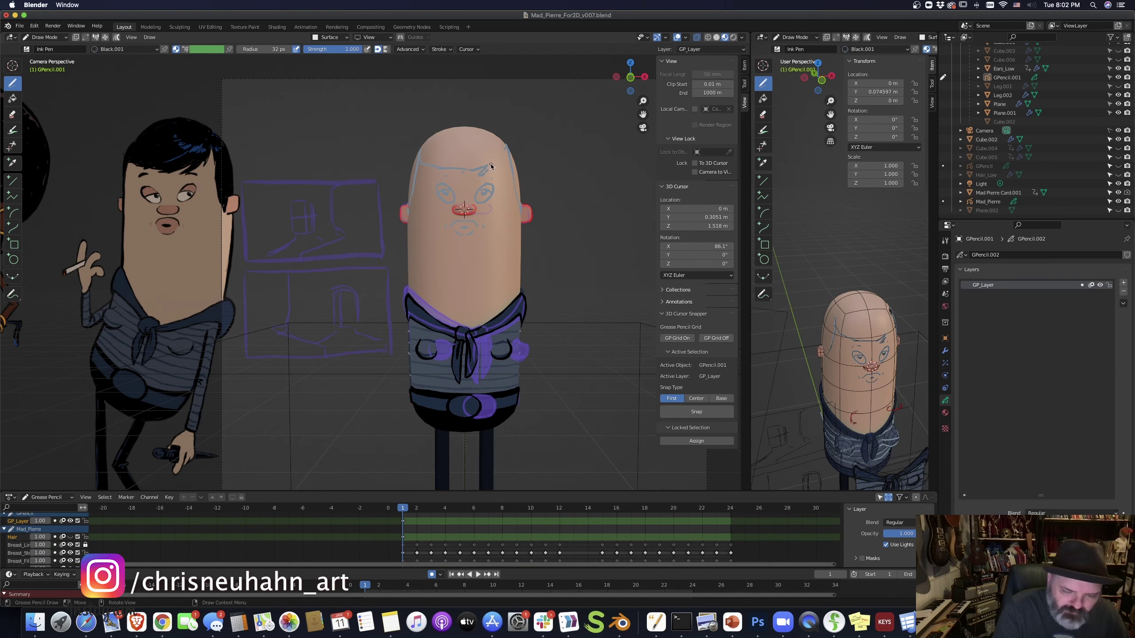
pyautogui.moveTo(498, 159); pyautogui.dragTo(461, 171)
pyautogui.keyDown('ctrl'); pyautogui.moveTo(461, 169); pyautogui.dragTo(443, 163); pyautogui.keyUp('ctrl')
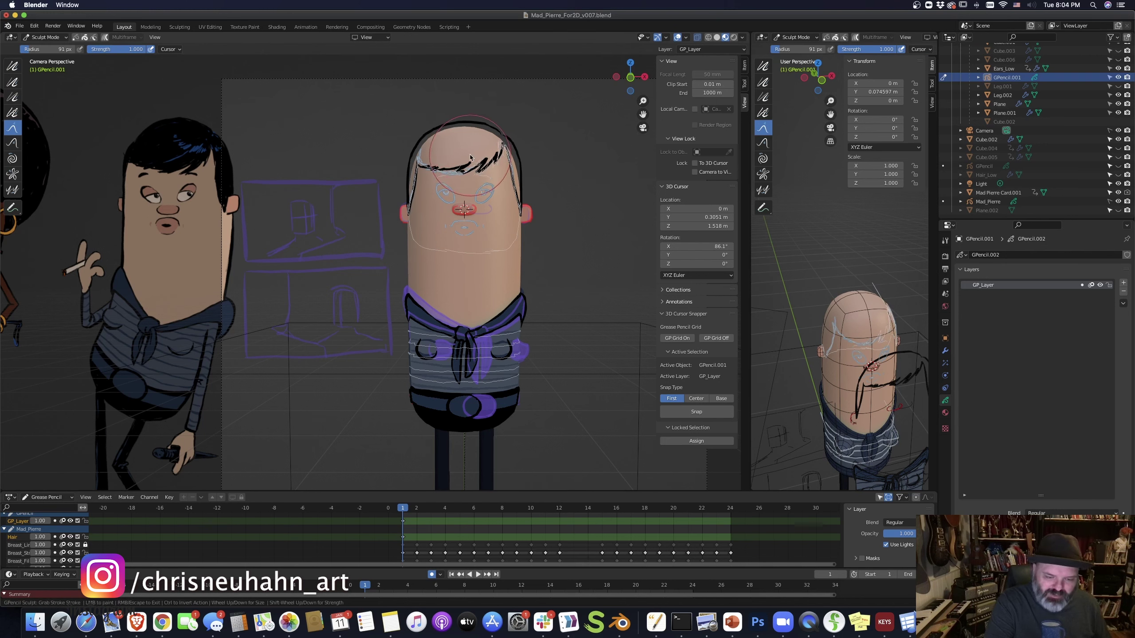
pyautogui.moveTo(465, 132)
pyautogui.mouseDown()
pyautogui.moveTo(483, 143)
pyautogui.moveTo(443, 146)
pyautogui.mouseUp()
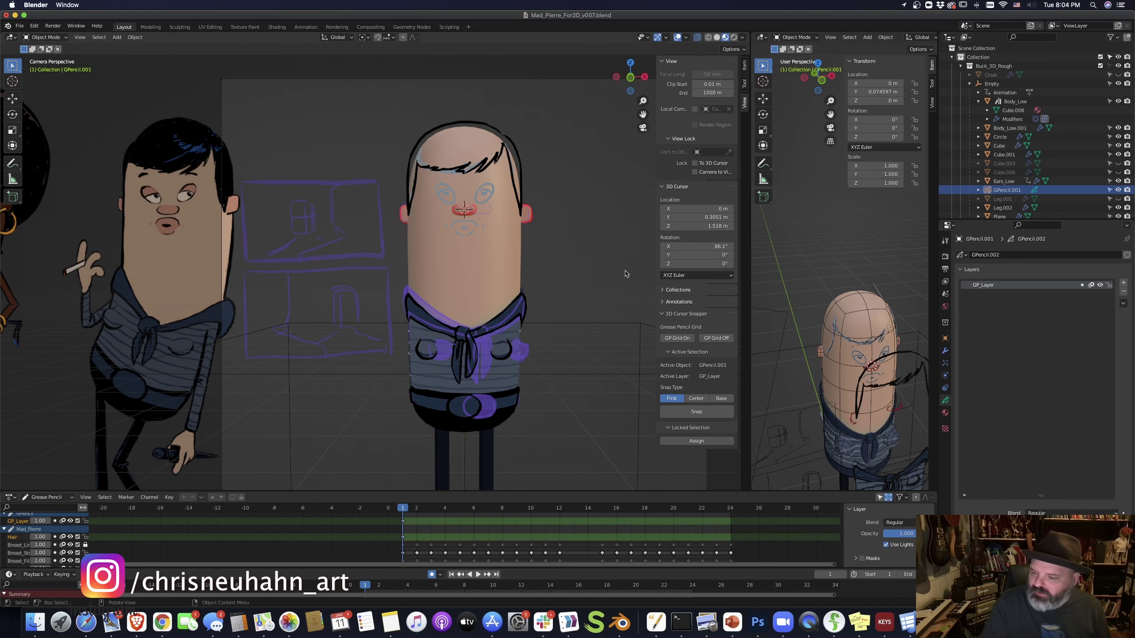
# Switch Mad_Pierre to Draw Mode and insert a blank keyframe on its Hair layer at frame 2
pyautogui.scroll(-5, 1058, 191)
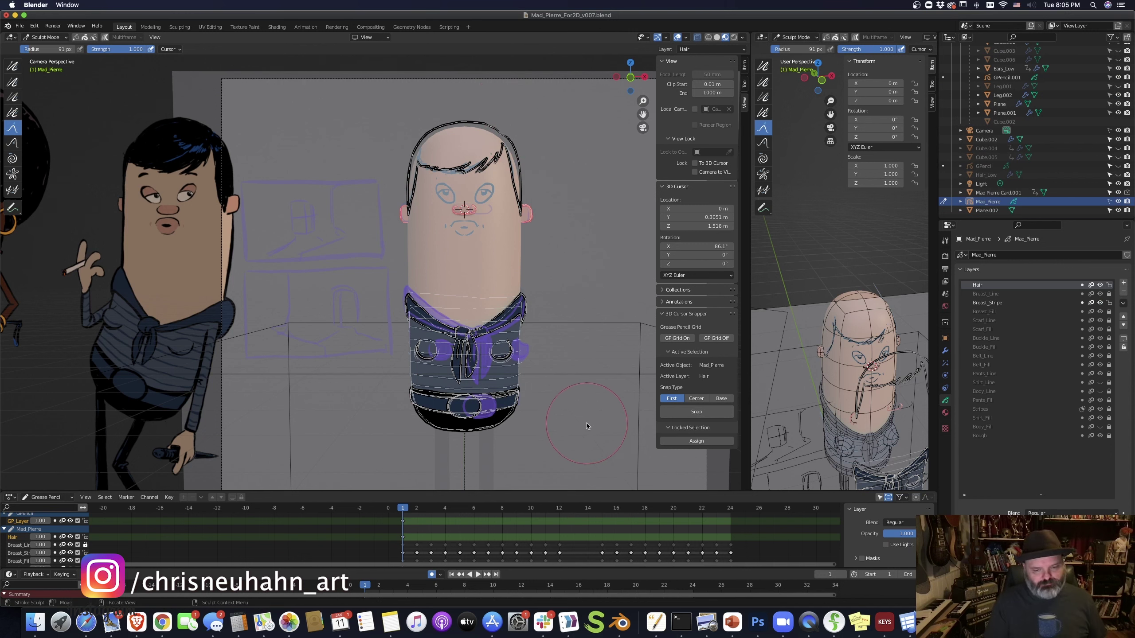
pyautogui.hotkey('ctrl', 'Tab')
pyautogui.click(570, 347)
pyautogui.press('Right')
pyautogui.hotkey('shift', 'i')
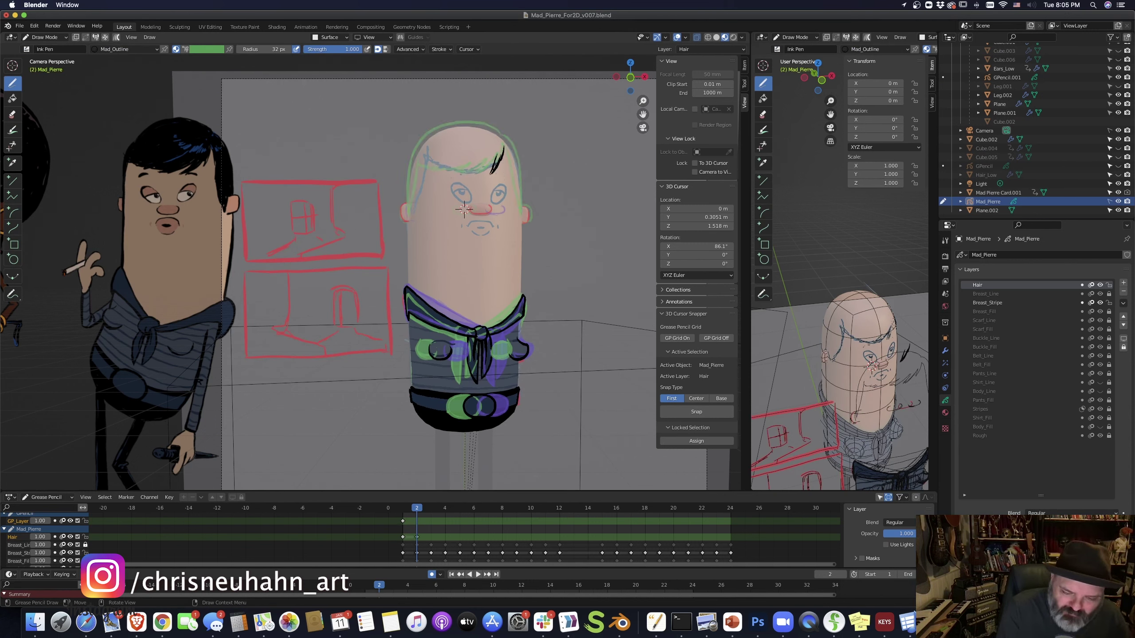
# Hide Body_Low and set stroke placement to Origin with the Front (X-Z) drawing plane
pyautogui.scroll(5, 1108, 103)
pyautogui.click(1118, 83)
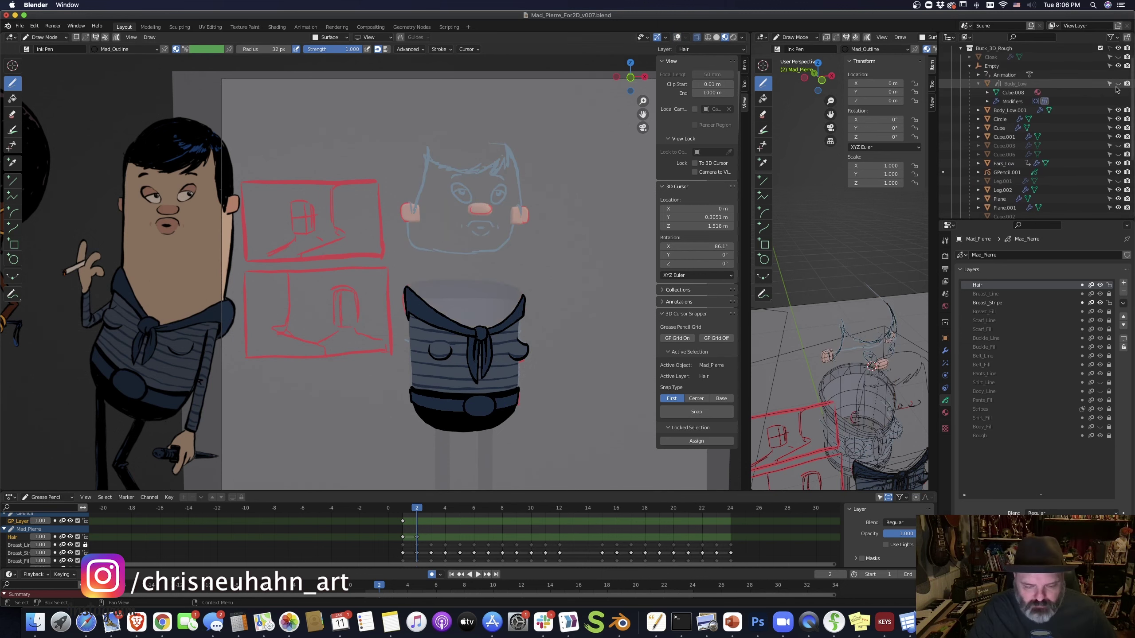
pyautogui.click(330, 38)
pyautogui.click(335, 65)
pyautogui.click(372, 37)
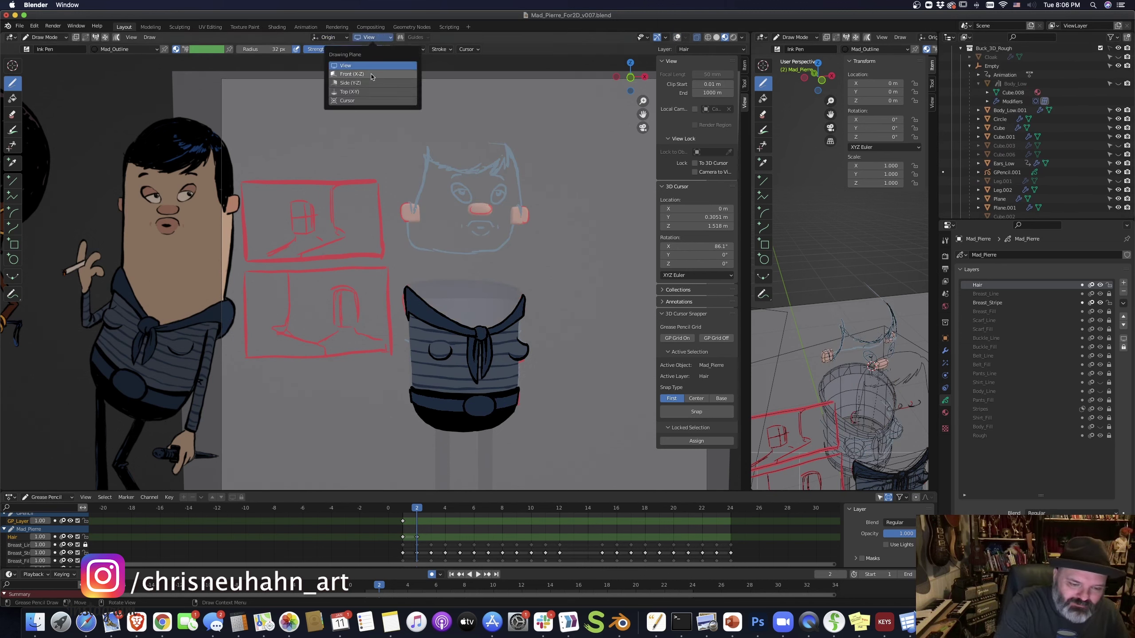
pyautogui.click(352, 74)
# Draw the black fringe and sideburn over the rough hairline at frame 2 and make Body_Low visible again
pyautogui.moveTo(491, 176)
pyautogui.mouseDown()
pyautogui.moveTo(509, 147)
pyautogui.moveTo(430, 160)
pyautogui.moveTo(410, 214)
pyautogui.mouseUp()
pyautogui.click(1119, 84)
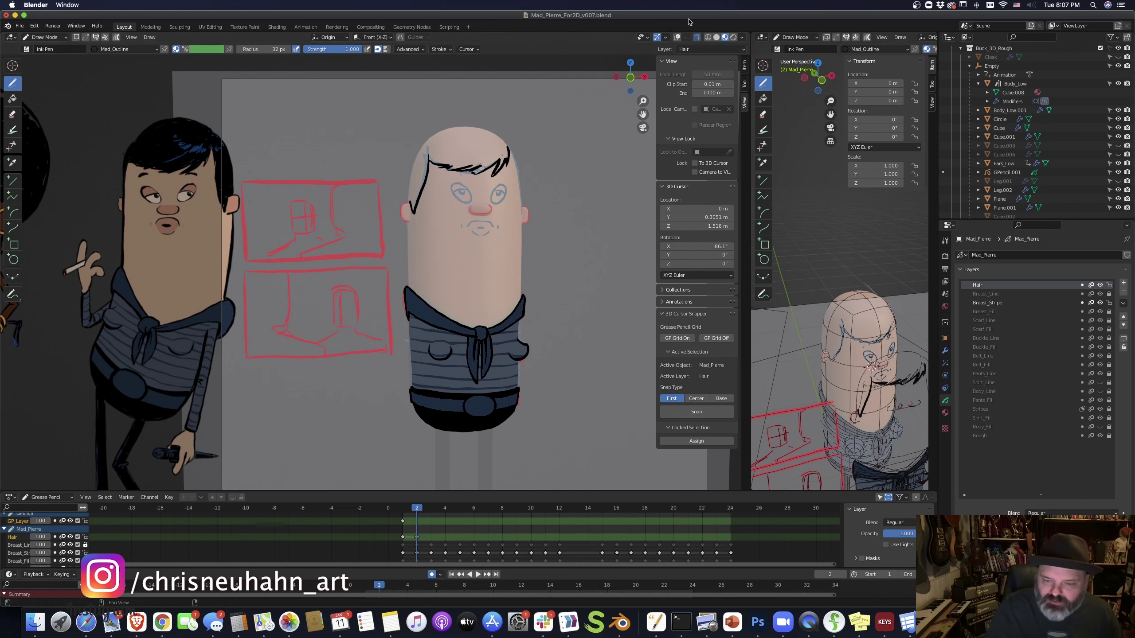
pyautogui.hotkey('alt', 'shift', 'z')
pyautogui.moveTo(498, 130)
pyautogui.mouseDown()
pyautogui.moveTo(522, 213)
pyautogui.moveTo(519, 162)
pyautogui.moveTo(501, 135)
pyautogui.mouseUp()
pyautogui.hotkey('ctrl', 'z')
pyautogui.hotkey('ctrl', 'z')
pyautogui.moveTo(522, 199)
pyautogui.mouseDown()
pyautogui.moveTo(501, 134)
pyautogui.moveTo(517, 149)
pyautogui.moveTo(496, 128)
pyautogui.mouseUp()
pyautogui.hotkey('ctrl', 'z')
pyautogui.hotkey('ctrl', 'z')
pyautogui.hotkey('ctrl', 'z')
# Draw the hair outline over the crown of the head at frame 2, ending in Draw Mode
pyautogui.moveTo(408, 205)
pyautogui.mouseDown()
pyautogui.moveTo(408, 172)
pyautogui.moveTo(437, 127)
pyautogui.moveTo(494, 127)
pyautogui.moveTo(472, 111)
pyautogui.mouseUp()
pyautogui.hotkey('ctrl', 'Tab')
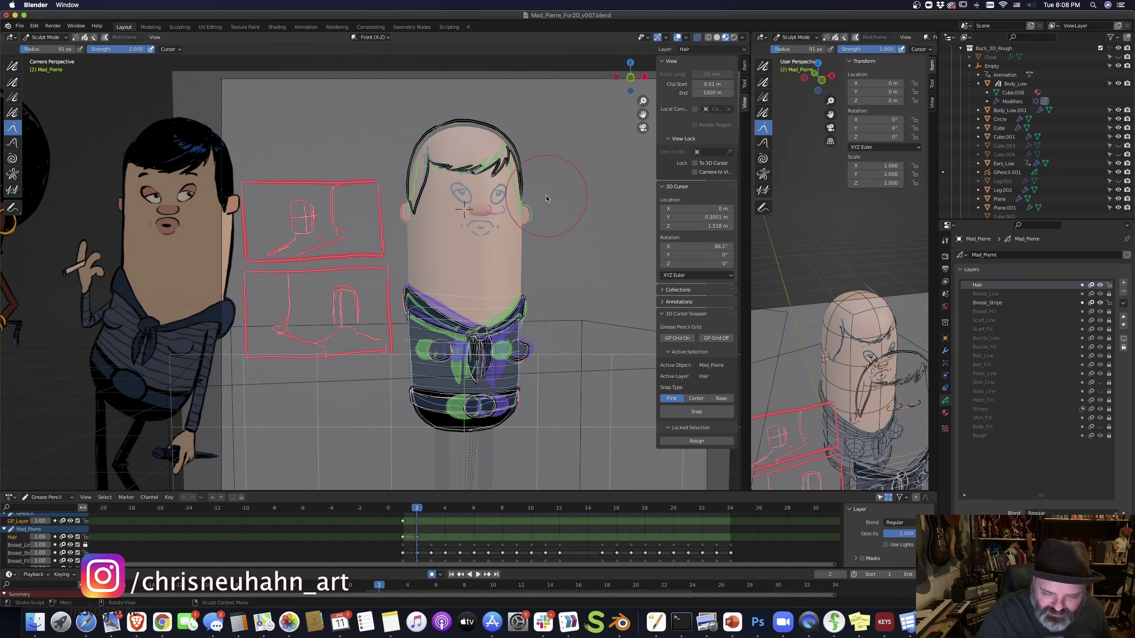
pyautogui.hotkey('ctrl', 'Tab')
pyautogui.click(579, 224)
# Flip between frames 1 and 2 to compare the hair drawings, and move on to frame 3
pyautogui.press('Left')
pyautogui.press('Right')
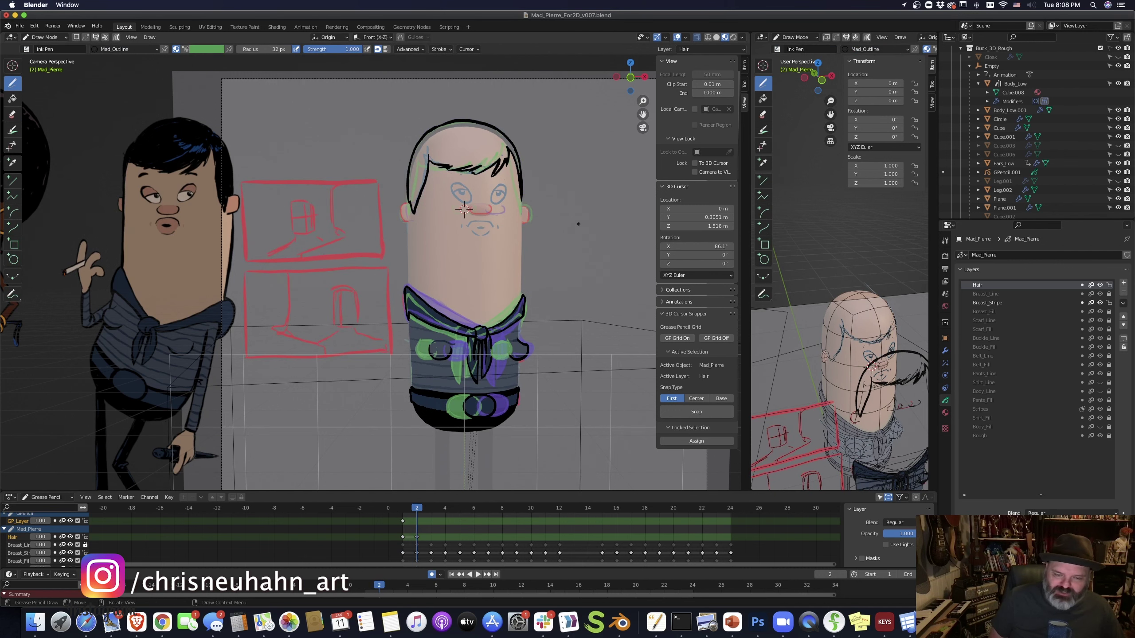
pyautogui.press('Left')
pyautogui.press('Right')
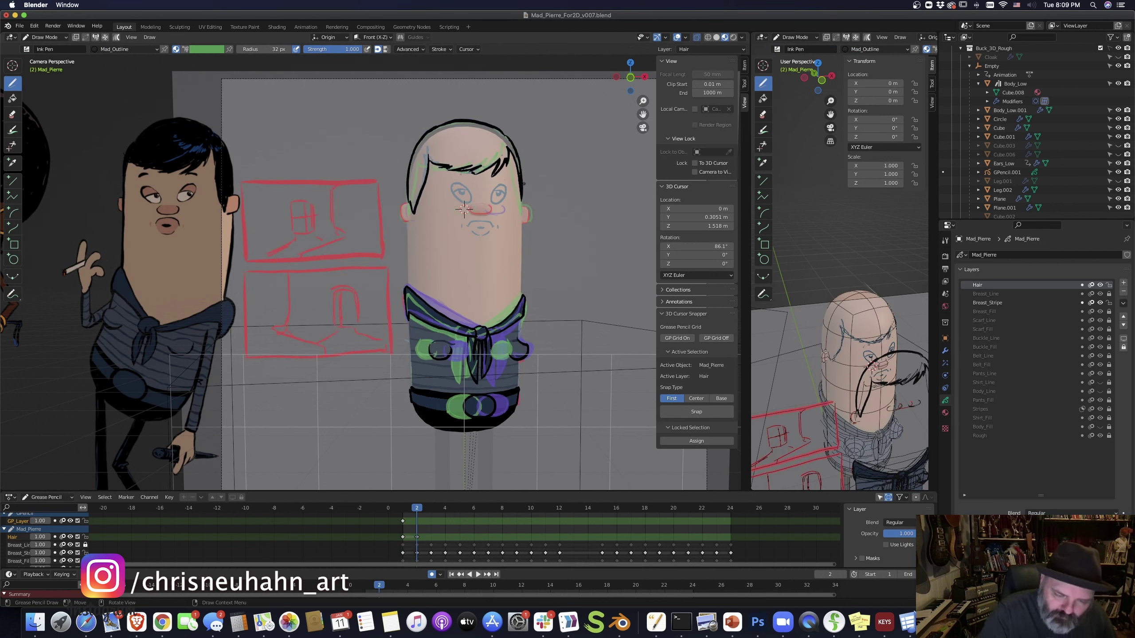
pyautogui.press('Left')
pyautogui.press('Right')
pyautogui.press('Right')
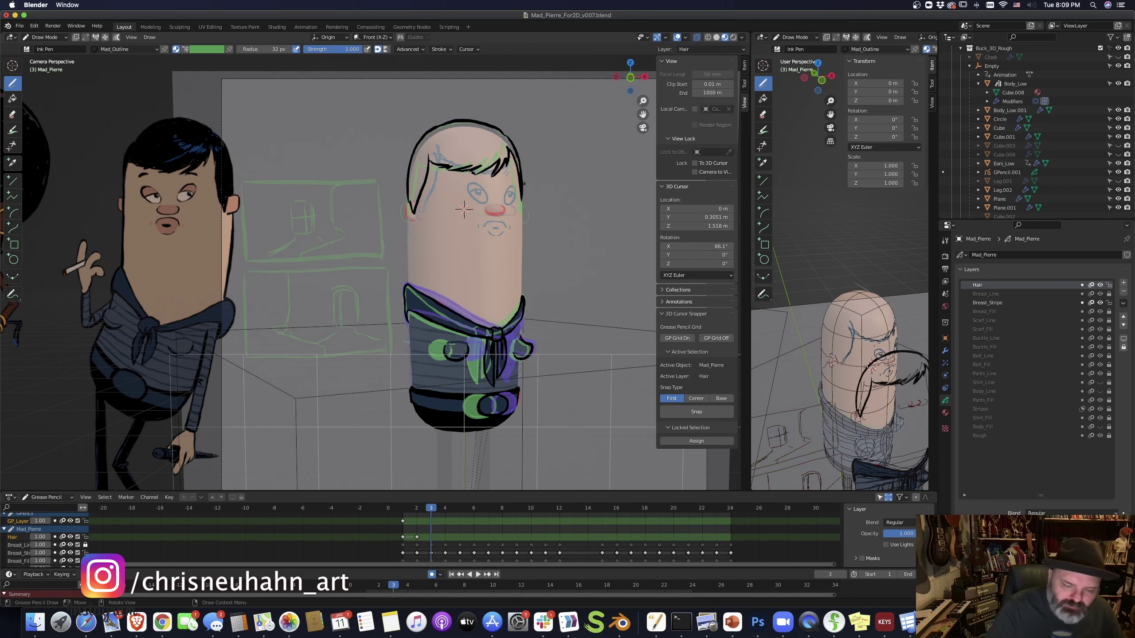
pyautogui.moveTo(420, 213); pyautogui.dragTo(440, 155)
pyautogui.hotkey('ctrl', 'z')
pyautogui.hotkey('ctrl', 'z')
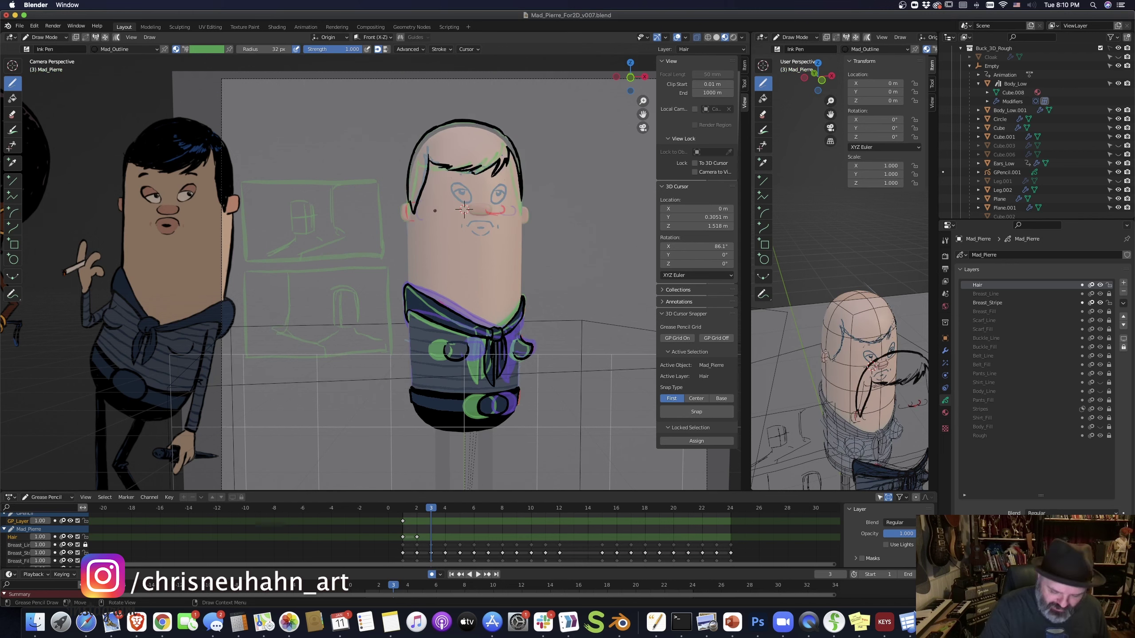
# Draw the sideburn, fringe and crown outline of the hair at frame 3 and compare it with frame 2
pyautogui.press('Left')
pyautogui.press('Right')
pyautogui.moveTo(421, 213); pyautogui.dragTo(441, 156)
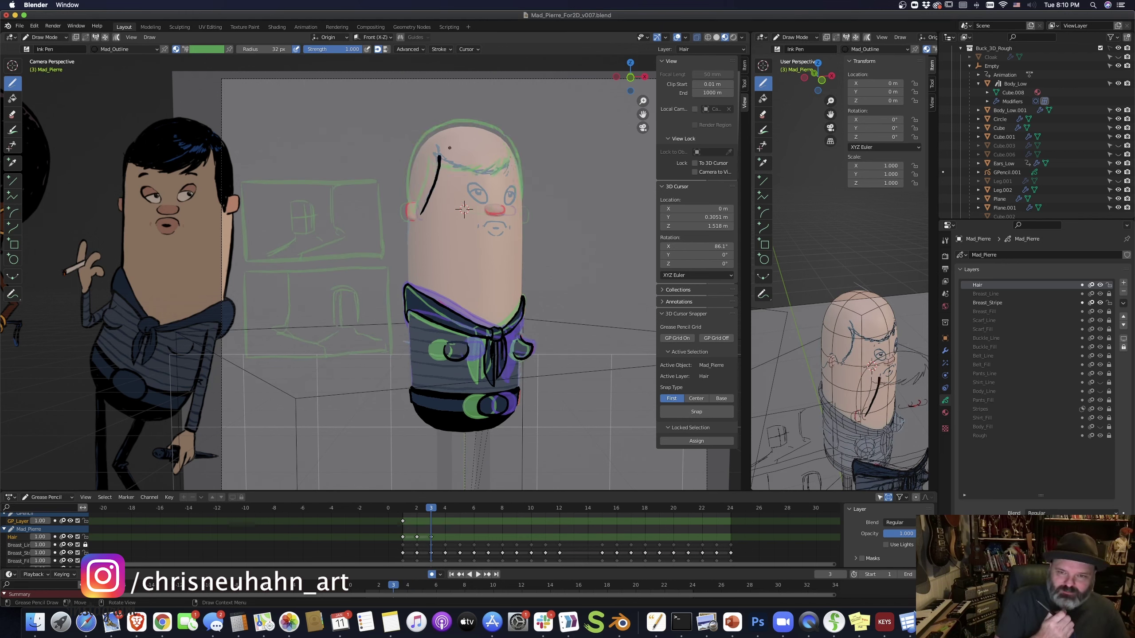
pyautogui.moveTo(419, 210)
pyautogui.mouseDown()
pyautogui.moveTo(430, 130)
pyautogui.moveTo(481, 119)
pyautogui.moveTo(499, 129)
pyautogui.moveTo(524, 197)
pyautogui.mouseUp()
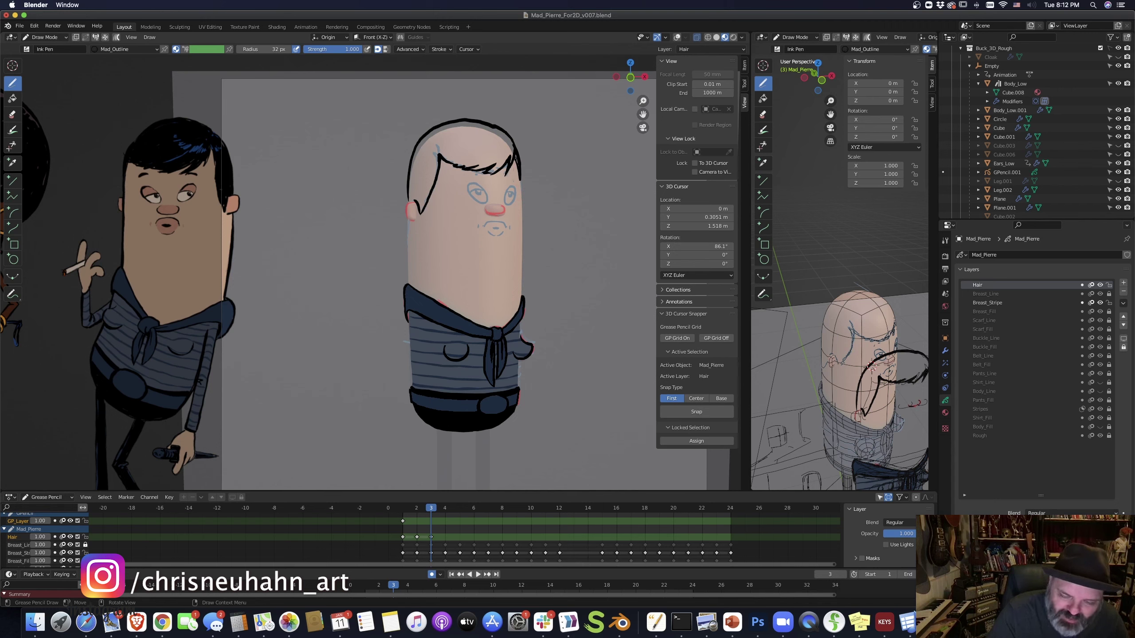
pyautogui.press('Left')
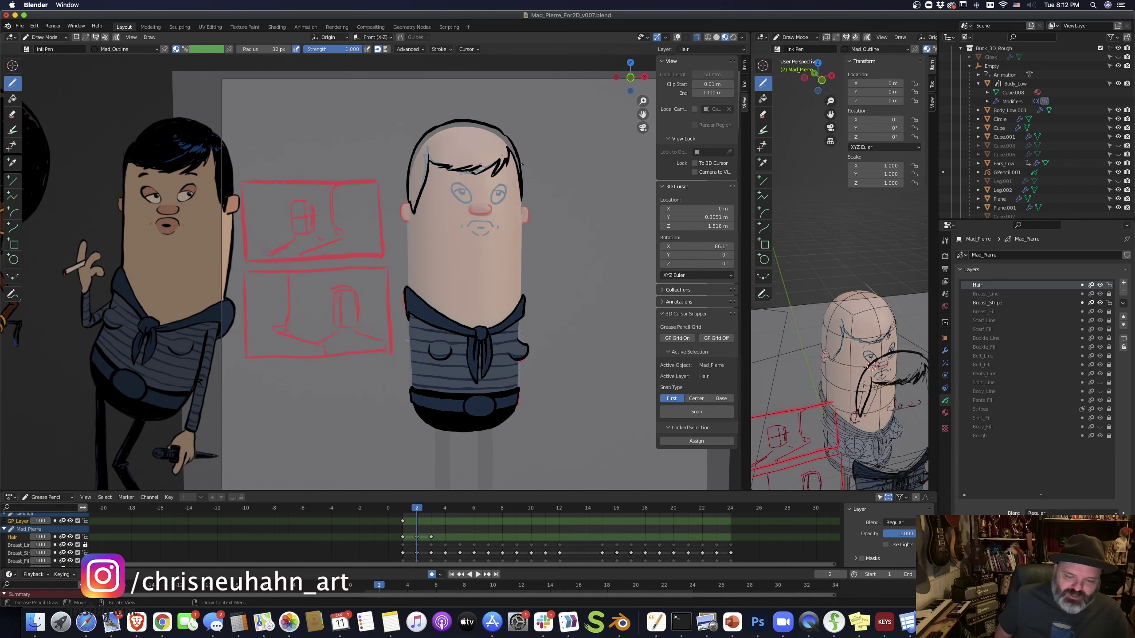
pyautogui.press('Right')
pyautogui.press('Left')
pyautogui.press('Right')
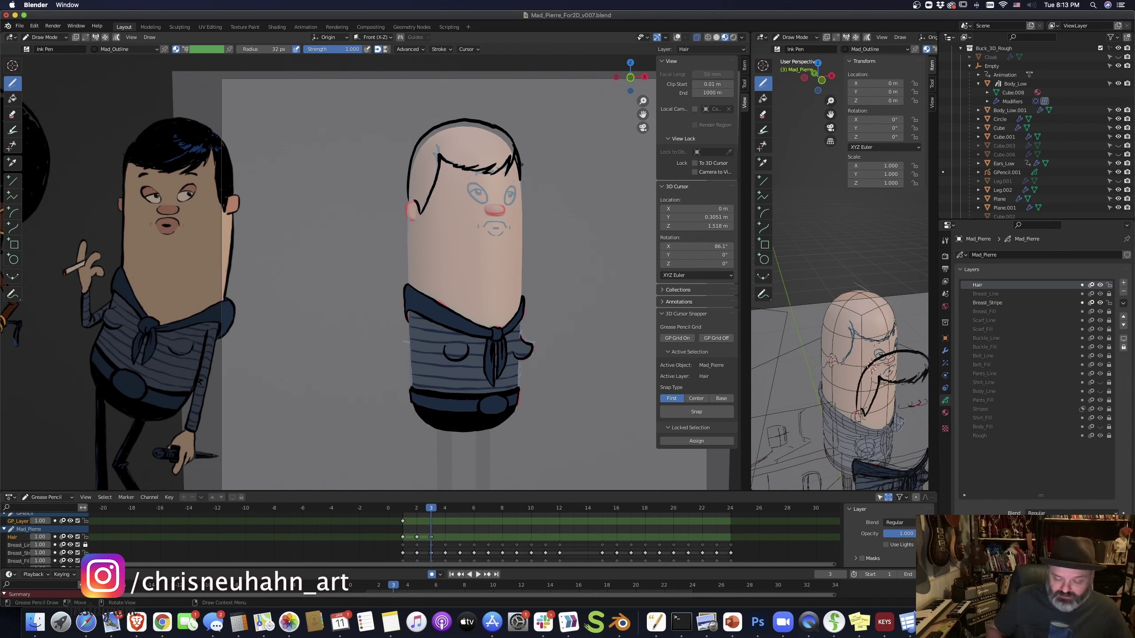
# Flip repeatedly between frames 2 and 3 to compare the hair drawings
pyautogui.press('Left')
pyautogui.press('Right')
pyautogui.press('Left')
pyautogui.press('Right')
pyautogui.press('Left')
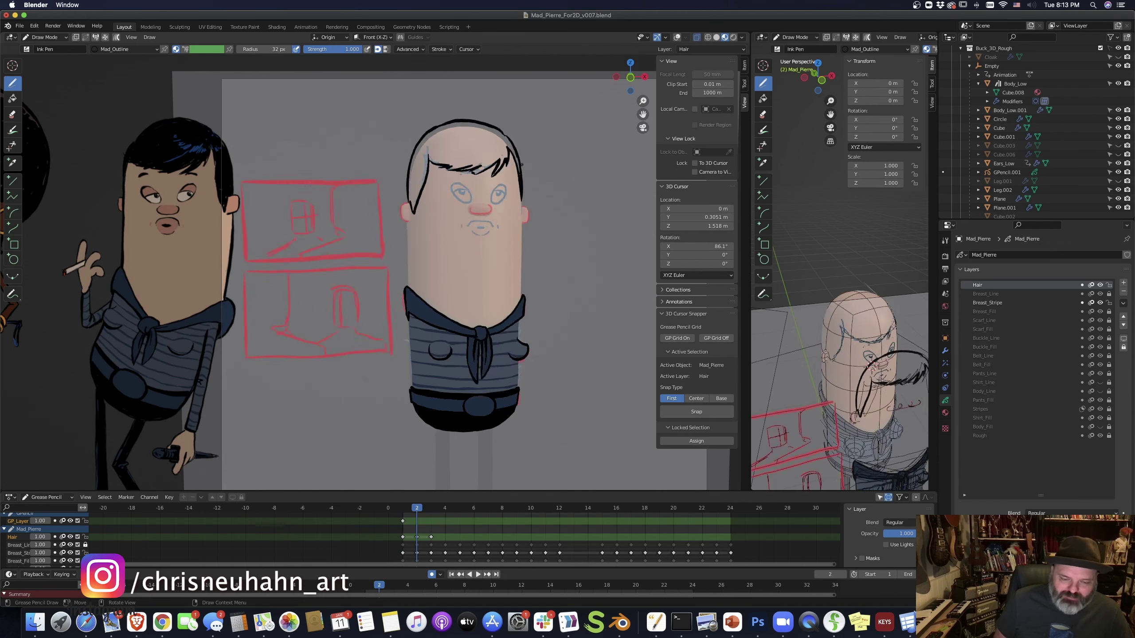
pyautogui.press('Right')
# Draw the sideburn and jagged fringe of the hair over the rough hairline at frame 4
pyautogui.press('Right')
pyautogui.moveTo(434, 215)
pyautogui.mouseDown()
pyautogui.moveTo(455, 155)
pyautogui.moveTo(407, 248)
pyautogui.moveTo(415, 227)
pyautogui.mouseUp()
pyautogui.hotkey('ctrl', 'z')
pyautogui.hotkey('ctrl', 'z')
pyautogui.moveTo(408, 245); pyautogui.dragTo(417, 223)
pyautogui.moveTo(519, 159)
pyautogui.mouseDown()
pyautogui.moveTo(512, 177)
pyautogui.moveTo(516, 166)
pyautogui.moveTo(496, 178)
pyautogui.mouseUp()
pyautogui.moveTo(497, 166)
pyautogui.mouseDown()
pyautogui.moveTo(488, 175)
pyautogui.moveTo(454, 157)
pyautogui.moveTo(510, 134)
pyautogui.moveTo(521, 161)
pyautogui.mouseUp()
# Show the overlays, draw the hair outline over the crown and back at frame 4, and reshape it in Sculpt Mode
pyautogui.click(677, 37)
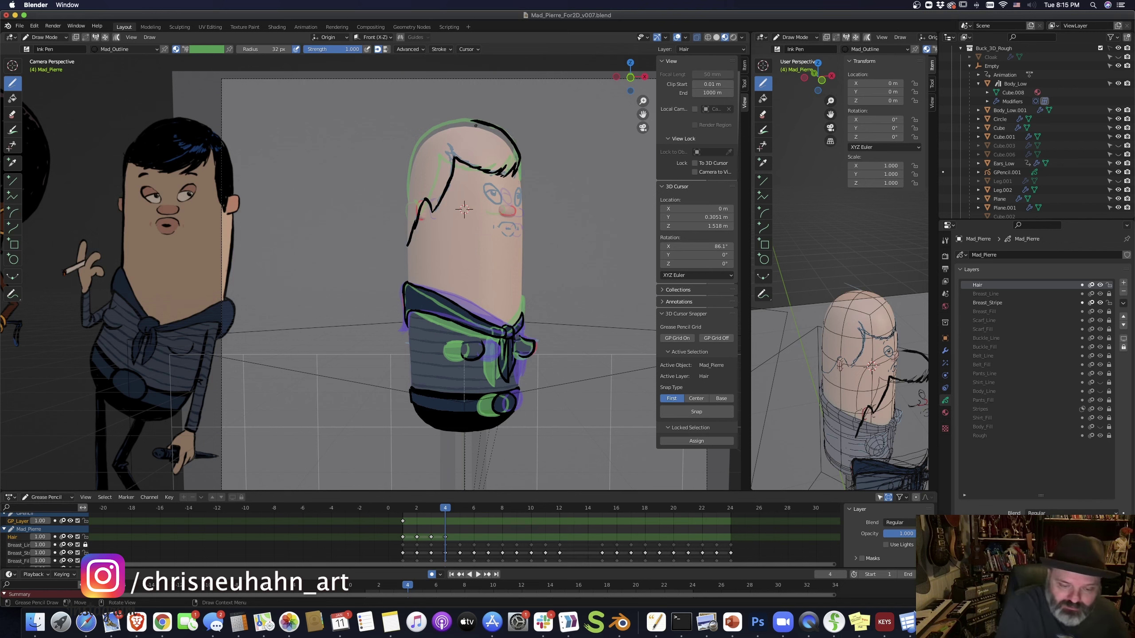
pyautogui.moveTo(474, 119)
pyautogui.mouseDown()
pyautogui.moveTo(429, 130)
pyautogui.moveTo(405, 185)
pyautogui.moveTo(407, 247)
pyautogui.mouseUp()
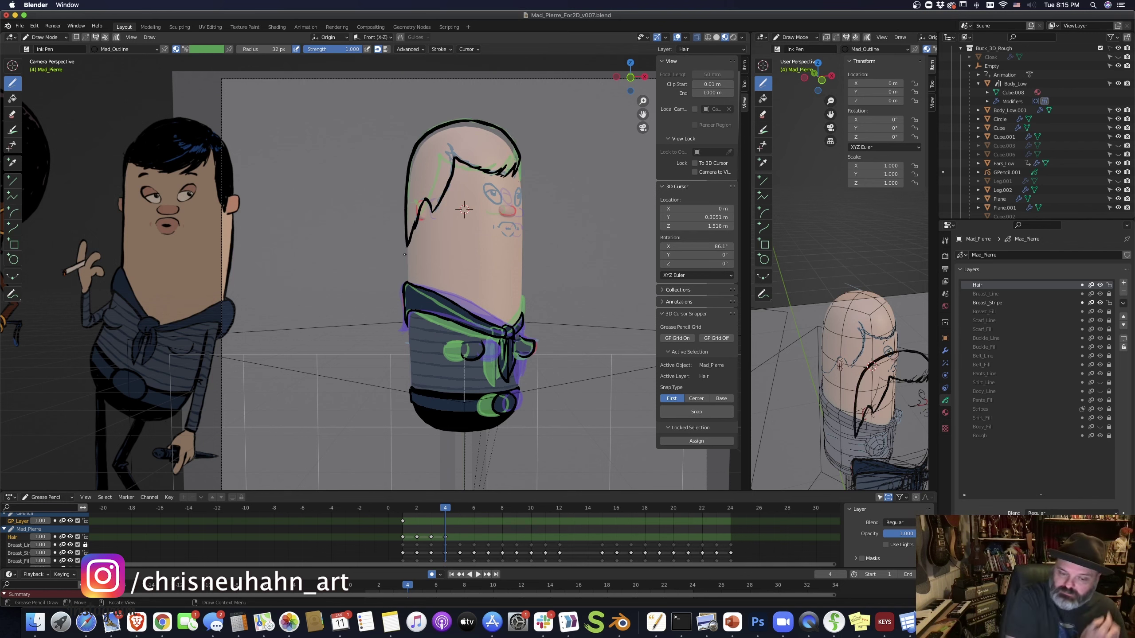
pyautogui.hotkey('ctrl', 'Tab')
pyautogui.moveTo(545, 158); pyautogui.dragTo(536, 146)
pyautogui.moveTo(472, 116); pyautogui.dragTo(442, 116)
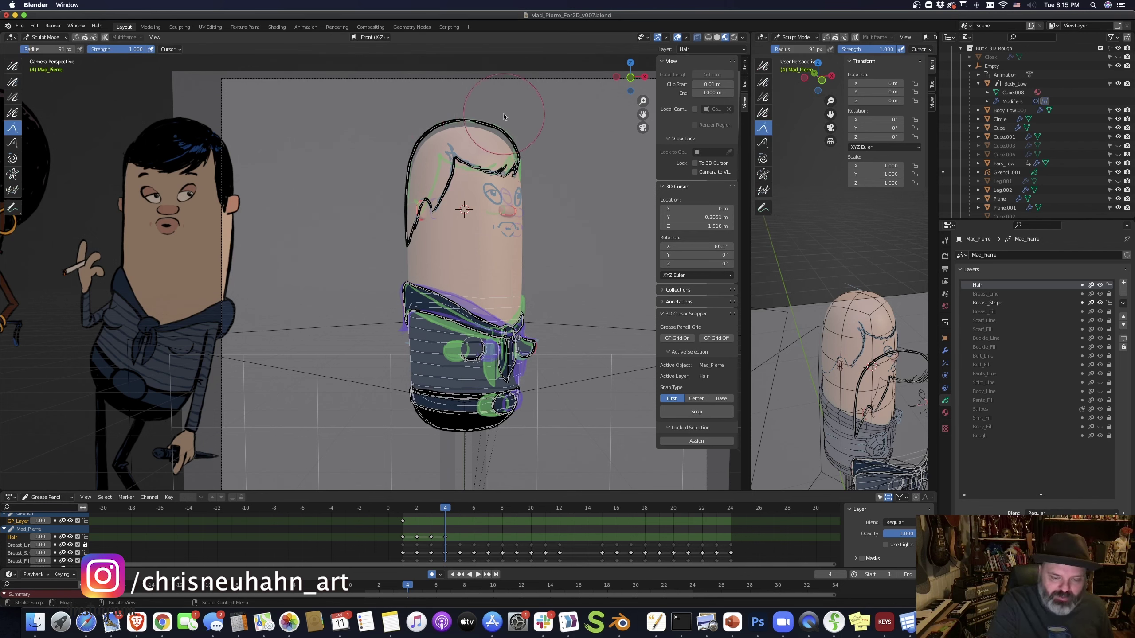
# Return to Draw Mode, draw the sideburn and back outline of the hair at frame 5, and compare it with frame 4 without overlays
pyautogui.press('Right')
pyautogui.hotkey('ctrl', 'Tab')
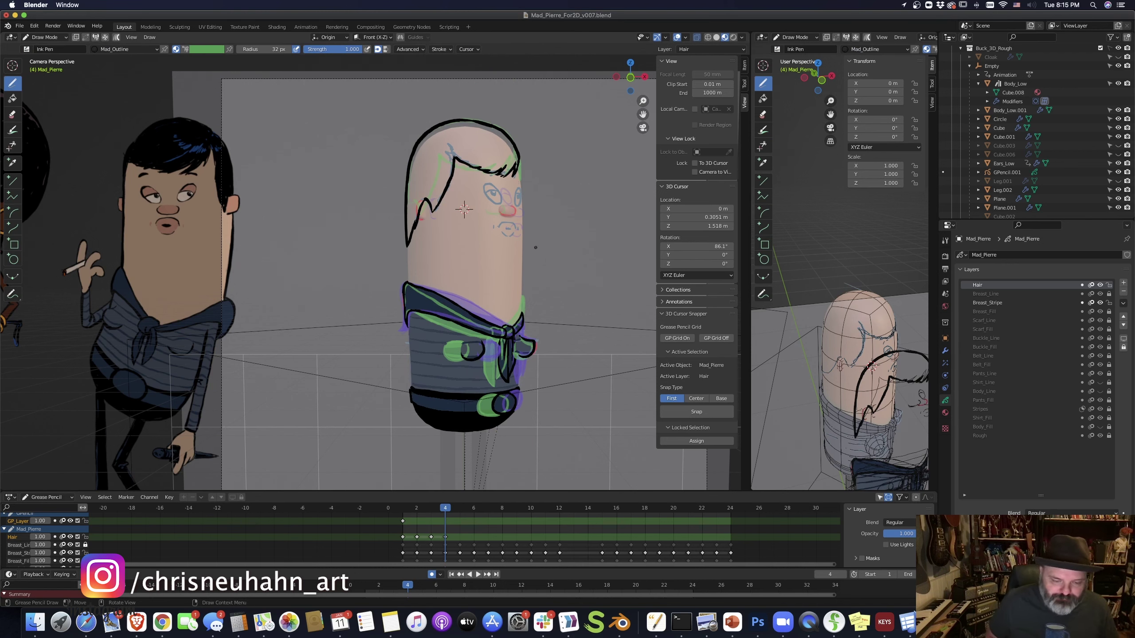
pyautogui.moveTo(467, 154)
pyautogui.mouseDown()
pyautogui.moveTo(448, 210)
pyautogui.moveTo(407, 248)
pyautogui.mouseUp()
pyautogui.moveTo(421, 139); pyautogui.dragTo(405, 249)
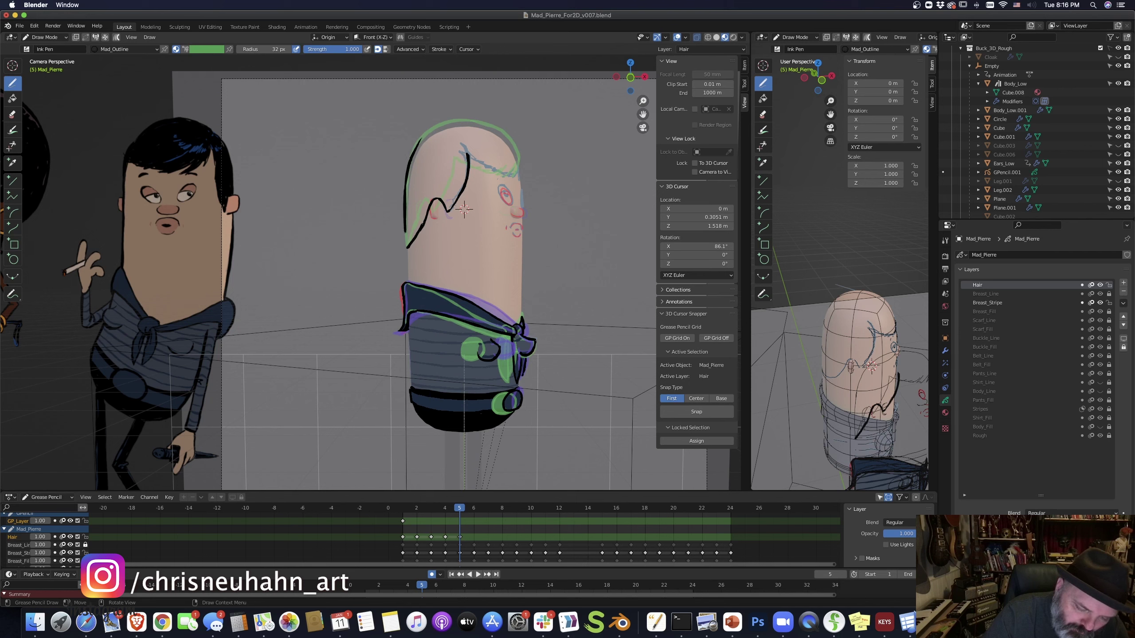
pyautogui.moveTo(416, 144)
pyautogui.mouseDown()
pyautogui.moveTo(458, 119)
pyautogui.moveTo(515, 144)
pyautogui.moveTo(520, 181)
pyautogui.moveTo(467, 155)
pyautogui.mouseUp()
pyautogui.hotkey('alt', 'shift', 'z')
pyautogui.press('Left')
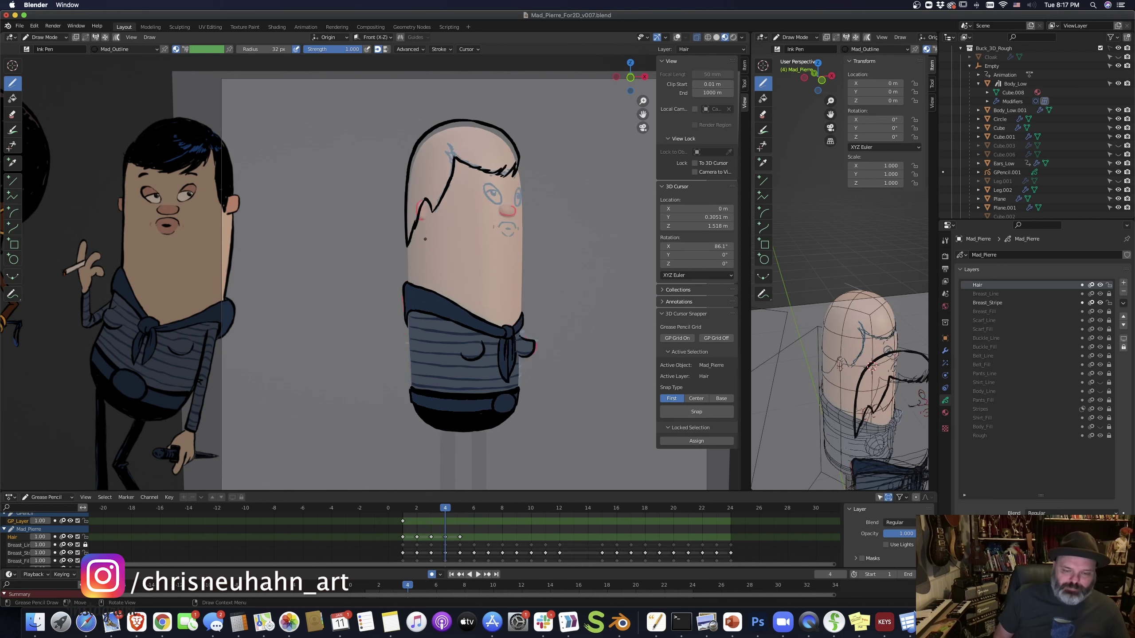
# Draw the sideburn, lower hairline and back outline of the hair at frame 6, using the onion skin as a guide
pyautogui.press('Right')
pyautogui.press('Right')
pyautogui.moveTo(466, 210); pyautogui.dragTo(483, 181)
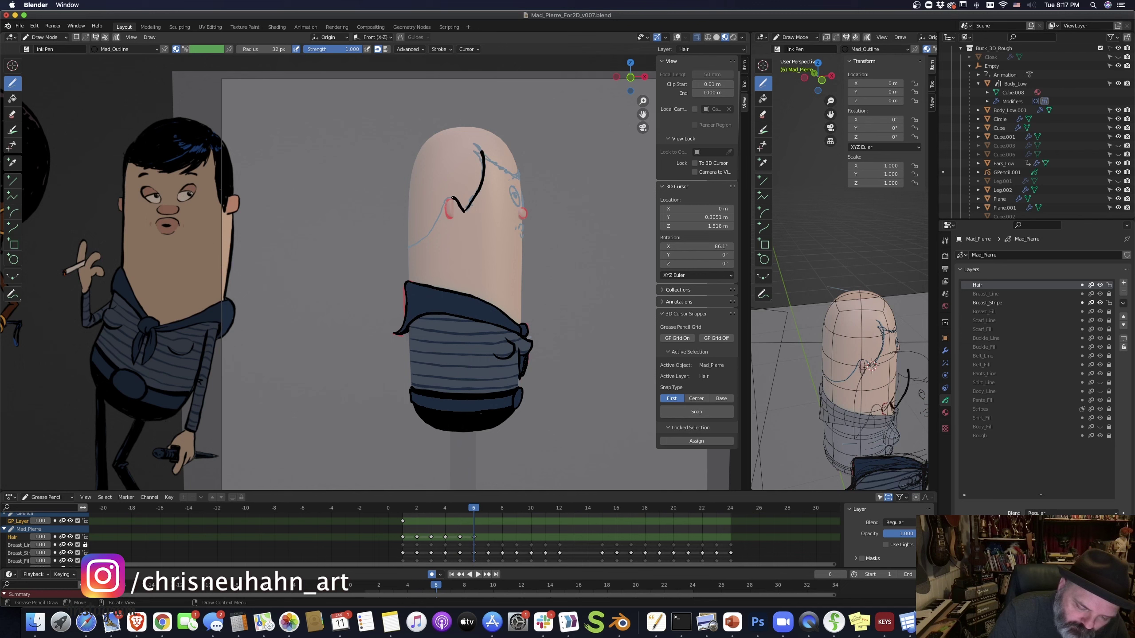
pyautogui.hotkey('shift', 'alt', 'z')
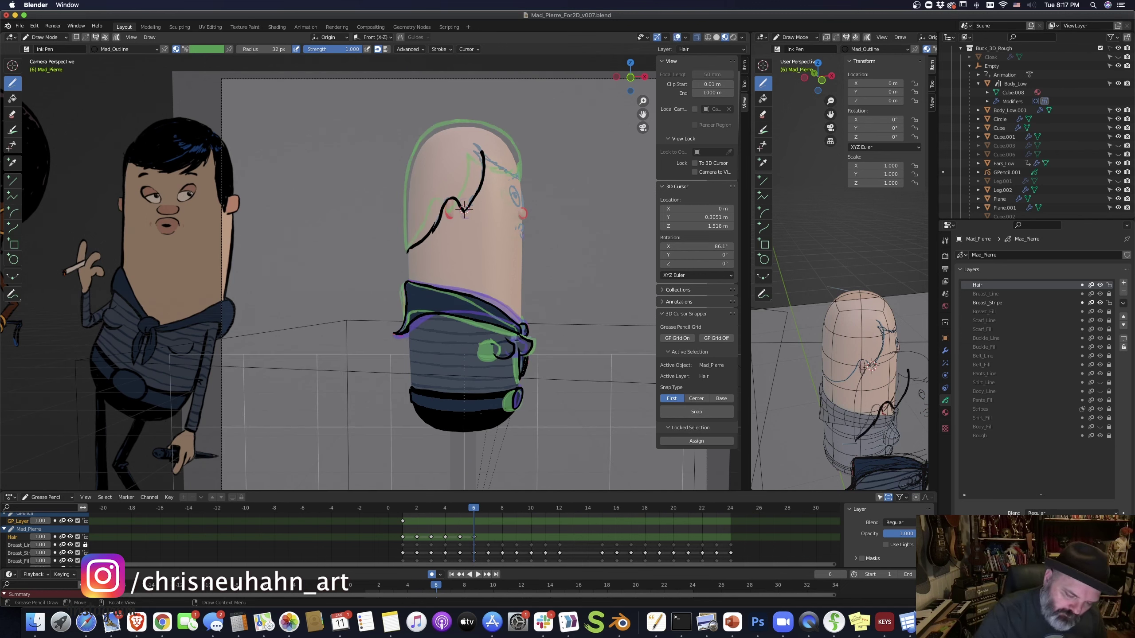
pyautogui.moveTo(412, 153); pyautogui.dragTo(440, 124)
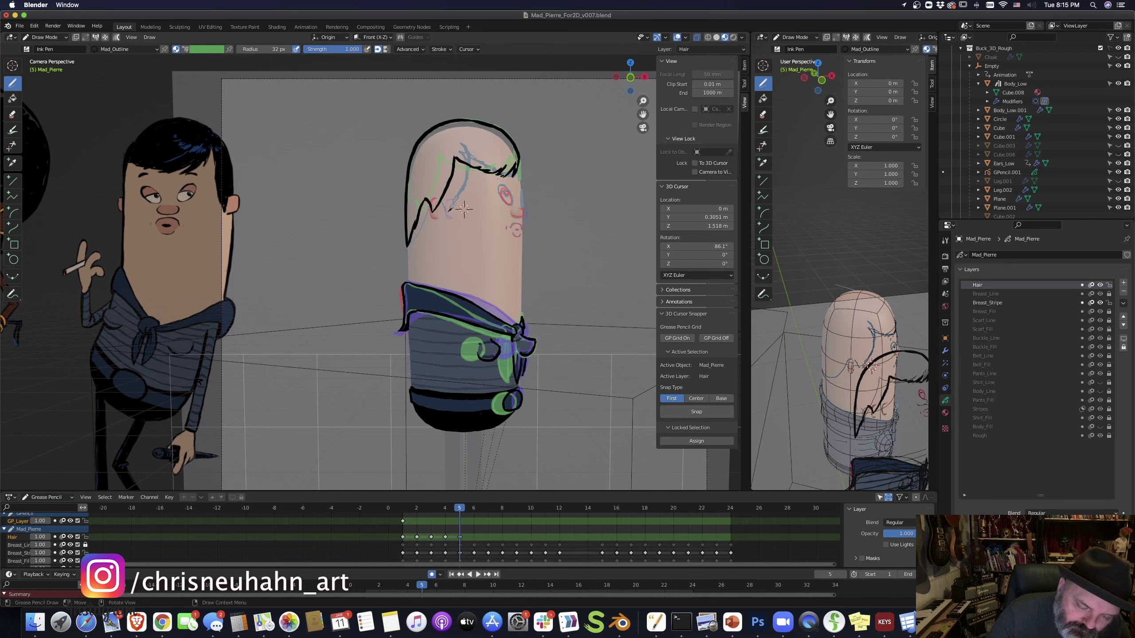
# Draw the sideburn curve and the back and crown outline at frame 5, and check frame 6 with and without overlays
pyautogui.moveTo(468, 154); pyautogui.dragTo(449, 210)
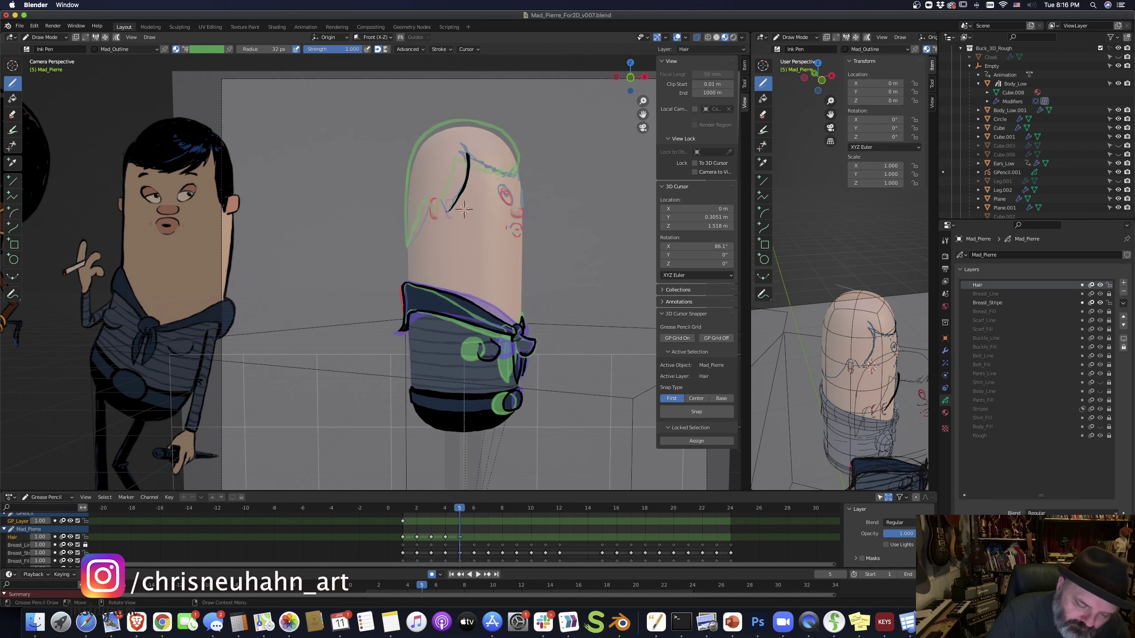
pyautogui.moveTo(405, 248)
pyautogui.mouseDown()
pyautogui.moveTo(434, 126)
pyautogui.moveTo(465, 120)
pyautogui.moveTo(521, 170)
pyautogui.moveTo(501, 169)
pyautogui.moveTo(407, 250)
pyautogui.moveTo(420, 141)
pyautogui.moveTo(475, 121)
pyautogui.mouseUp()
pyautogui.hotkey('shift', 'alt', 'z')
pyautogui.press('Right')
pyautogui.hotkey('shift', 'alt', 'z')
pyautogui.hotkey('shift', 'alt', 'z')
# Step back and forth between frames 2 and 6 to review the hair drawings, switching to Sculpt Mode
pyautogui.press('Left')
pyautogui.press('Left')
pyautogui.press('Left')
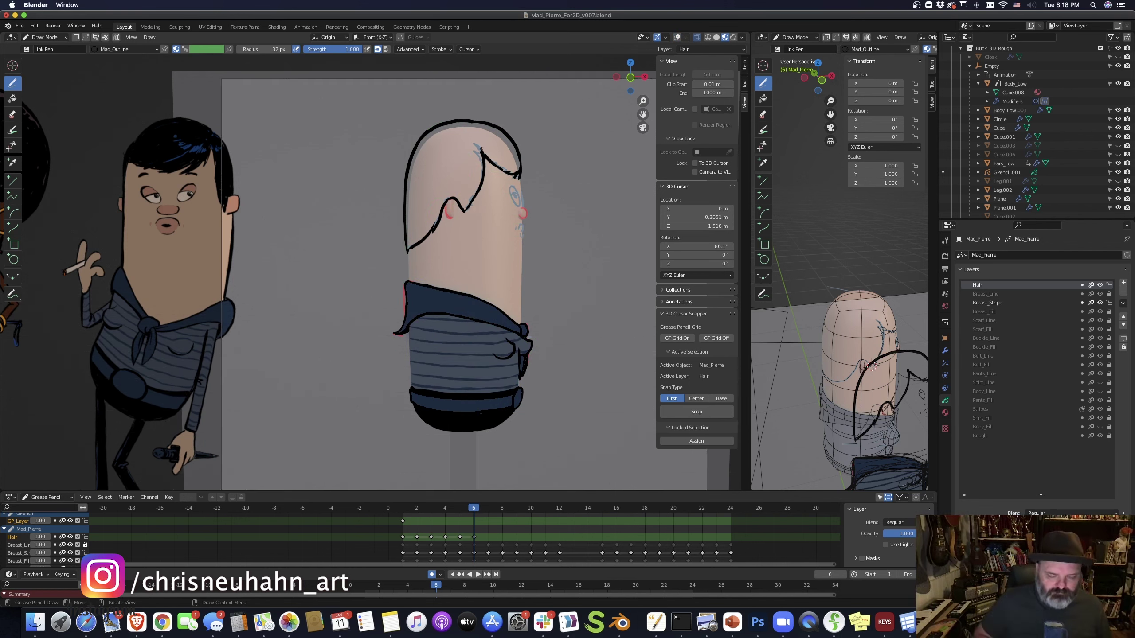
pyautogui.press('Left')
pyautogui.hotkey('ctrl', 'Tab')
pyautogui.press('Right')
pyautogui.press('Right')
pyautogui.press('Right')
pyautogui.press('Right')
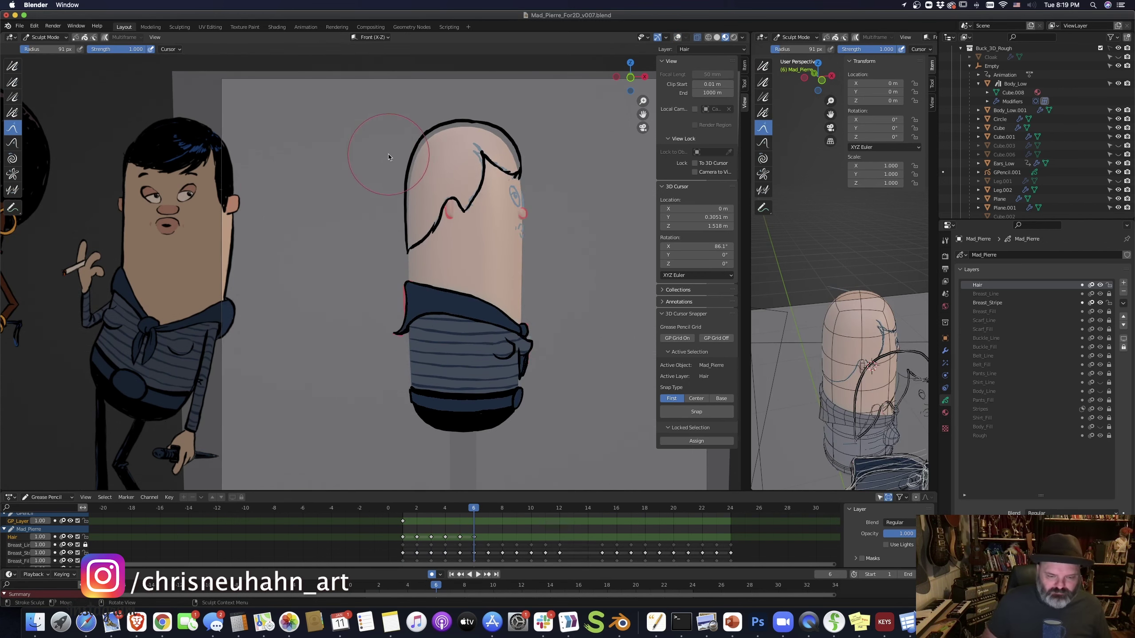
# Return to Draw Mode with overlays shown and draw the fringe tip, sideburn, crown and lower hairline at frame 7
pyautogui.hotkey('ctrl', 'Tab')
pyautogui.press('Right')
pyautogui.hotkey('shift', 'alt', 'z')
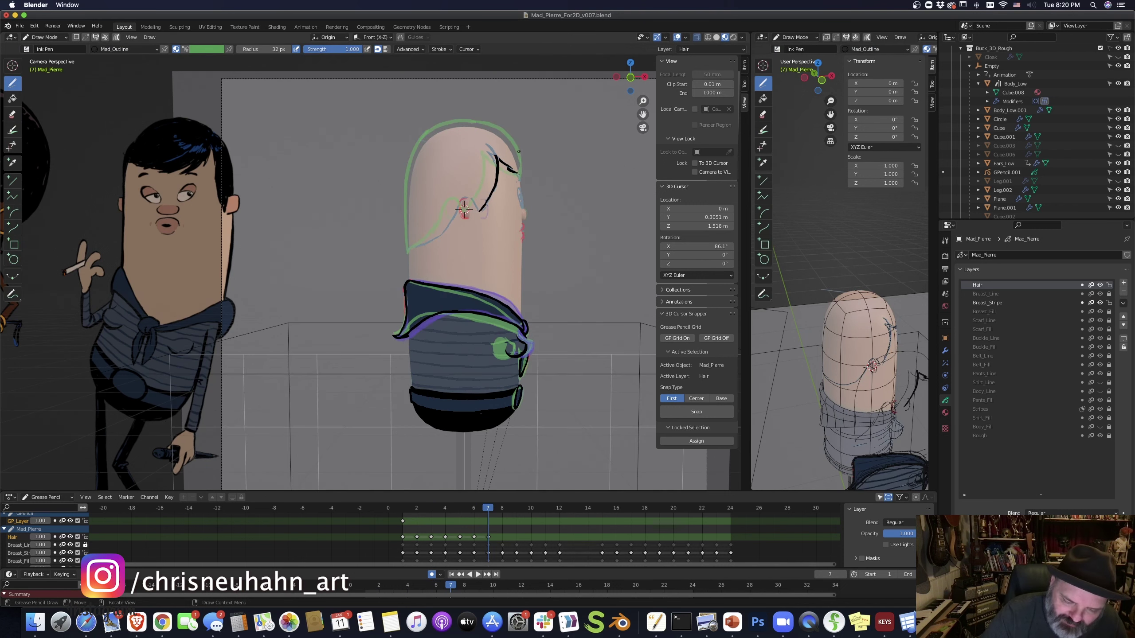
pyautogui.moveTo(476, 121); pyautogui.dragTo(517, 172)
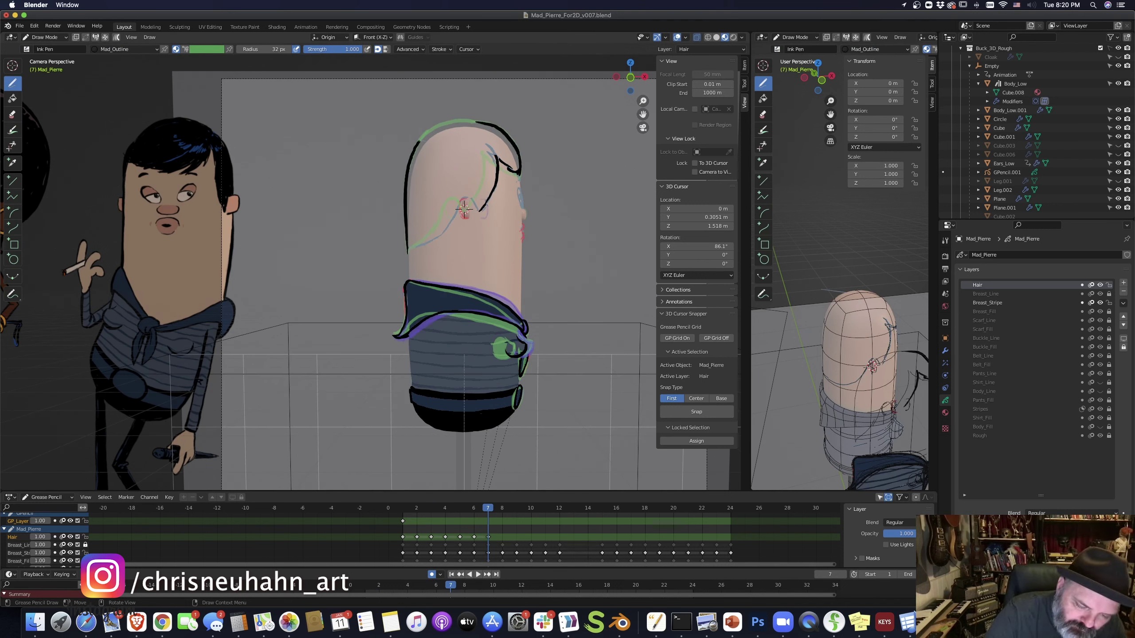
pyautogui.moveTo(474, 120); pyautogui.dragTo(418, 143)
pyautogui.moveTo(441, 236); pyautogui.dragTo(410, 245)
# Draw the fringe tip, sideburn, crown, back and lower hairline of the hair at frame 8
pyautogui.press('Right')
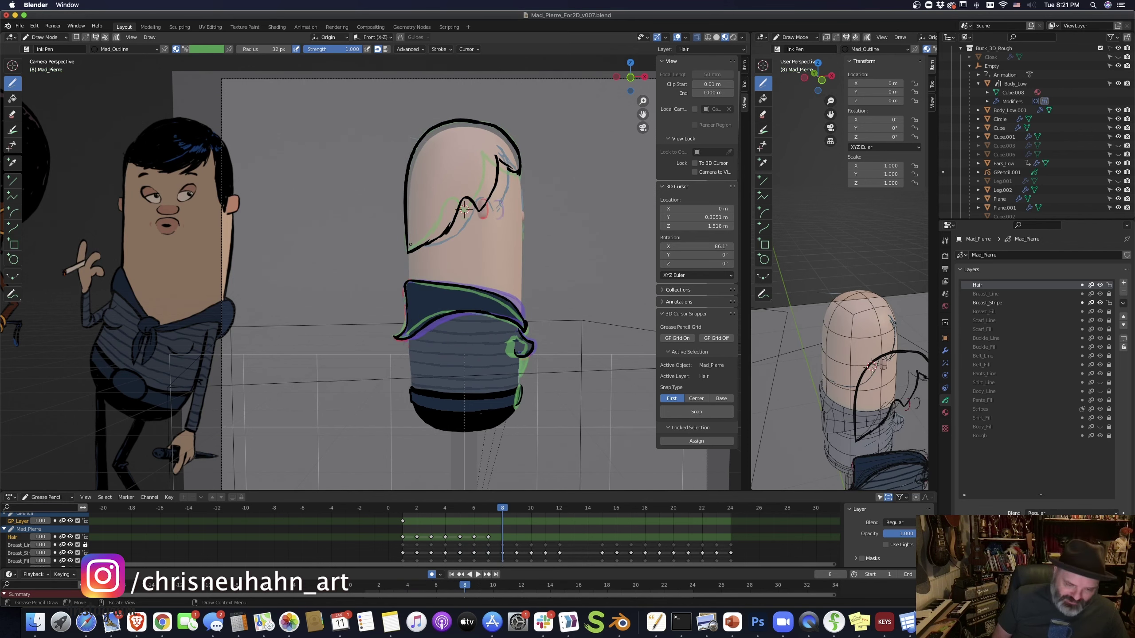
pyautogui.moveTo(507, 188); pyautogui.dragTo(506, 159)
pyautogui.moveTo(521, 165); pyautogui.dragTo(515, 174)
pyautogui.moveTo(485, 122); pyautogui.dragTo(520, 167)
pyautogui.moveTo(477, 120)
pyautogui.mouseDown()
pyautogui.moveTo(412, 153)
pyautogui.moveTo(408, 255)
pyautogui.mouseUp()
pyautogui.moveTo(494, 212)
pyautogui.mouseDown()
pyautogui.moveTo(487, 200)
pyautogui.moveTo(457, 240)
pyautogui.mouseUp()
pyautogui.press('super+z')
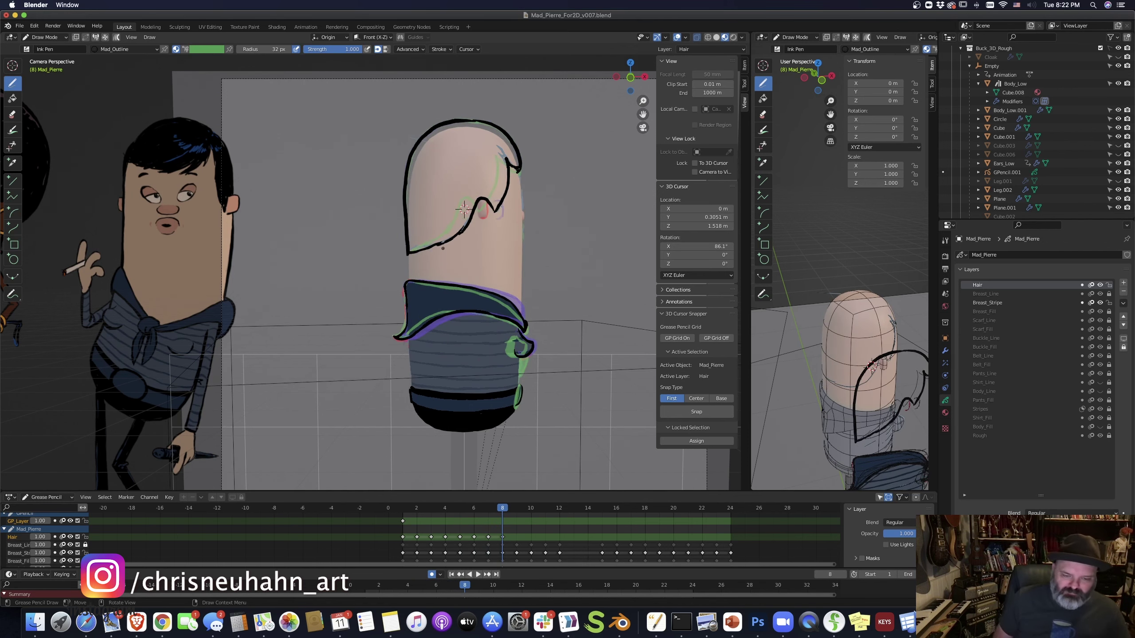
# Draw the sideburn around the ear and the full hair outline over the crown and back at frame 9
pyautogui.press('Right')
pyautogui.moveTo(507, 149)
pyautogui.mouseDown()
pyautogui.moveTo(509, 208)
pyautogui.moveTo(488, 215)
pyautogui.mouseUp()
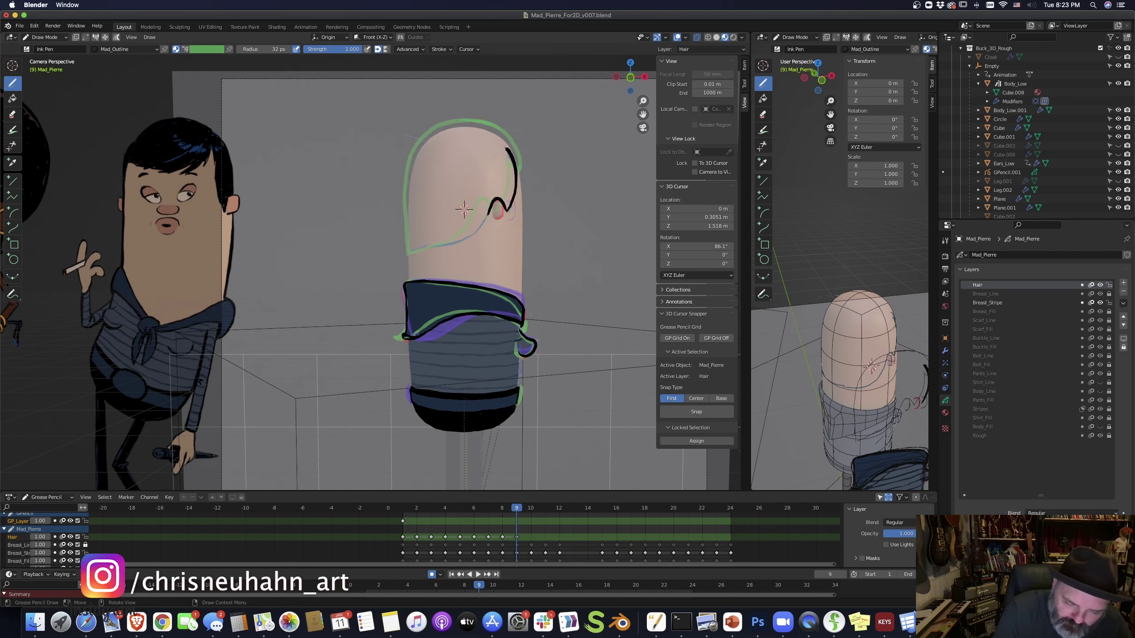
pyautogui.moveTo(408, 251)
pyautogui.mouseDown()
pyautogui.moveTo(420, 140)
pyautogui.moveTo(465, 120)
pyautogui.moveTo(521, 173)
pyautogui.mouseUp()
pyautogui.press('super+z')
pyautogui.moveTo(464, 120); pyautogui.dragTo(518, 152)
# Draw the hair outline and lower hairline at frame 10 and compare it with frame 9
pyautogui.press('Right')
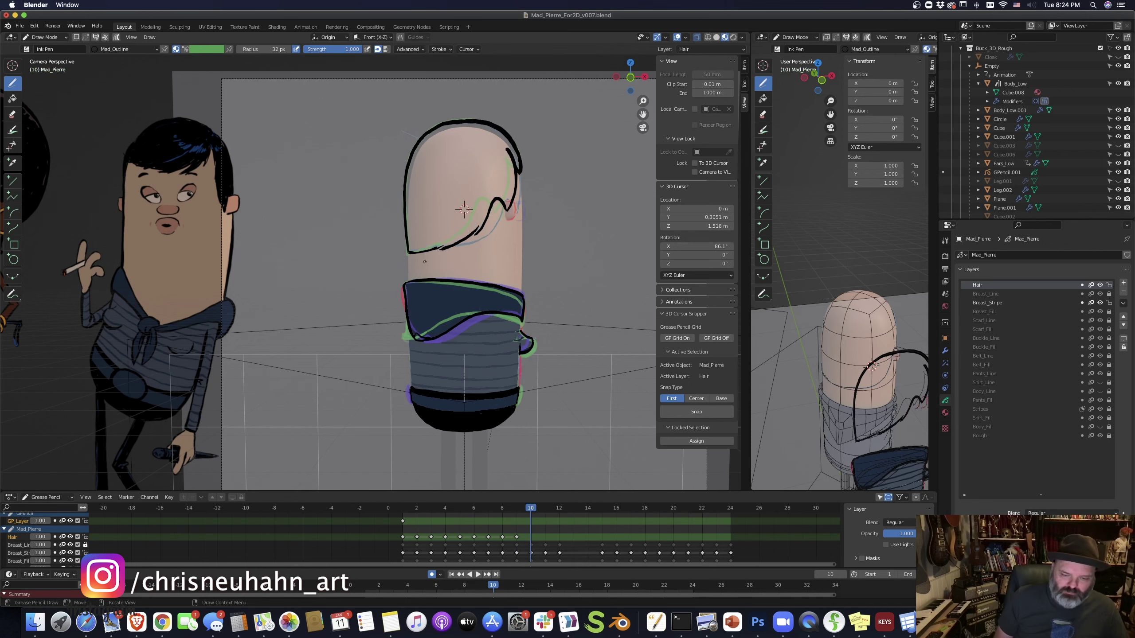
pyautogui.moveTo(421, 251)
pyautogui.mouseDown()
pyautogui.moveTo(460, 119)
pyautogui.moveTo(519, 153)
pyautogui.mouseUp()
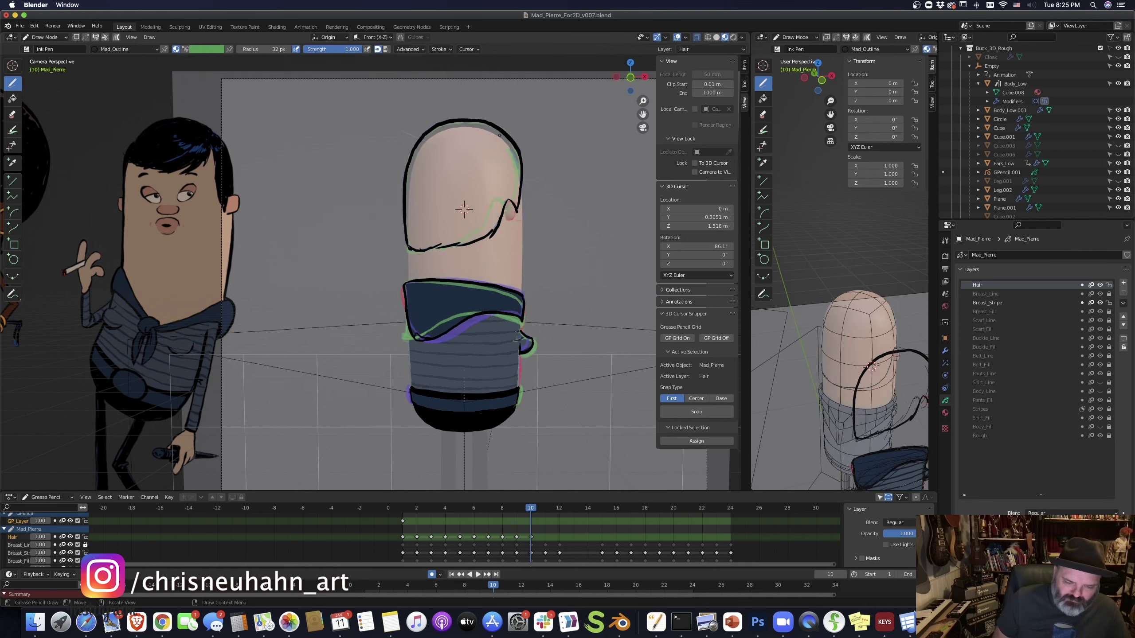
pyautogui.press('Left')
pyautogui.press('Right')
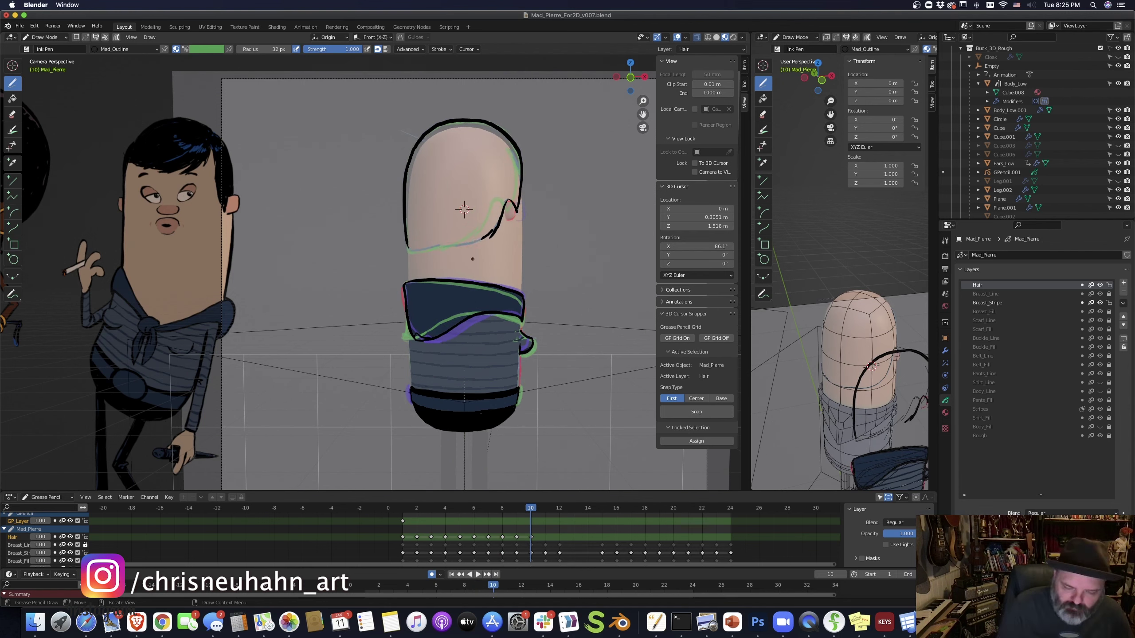
pyautogui.press('Left')
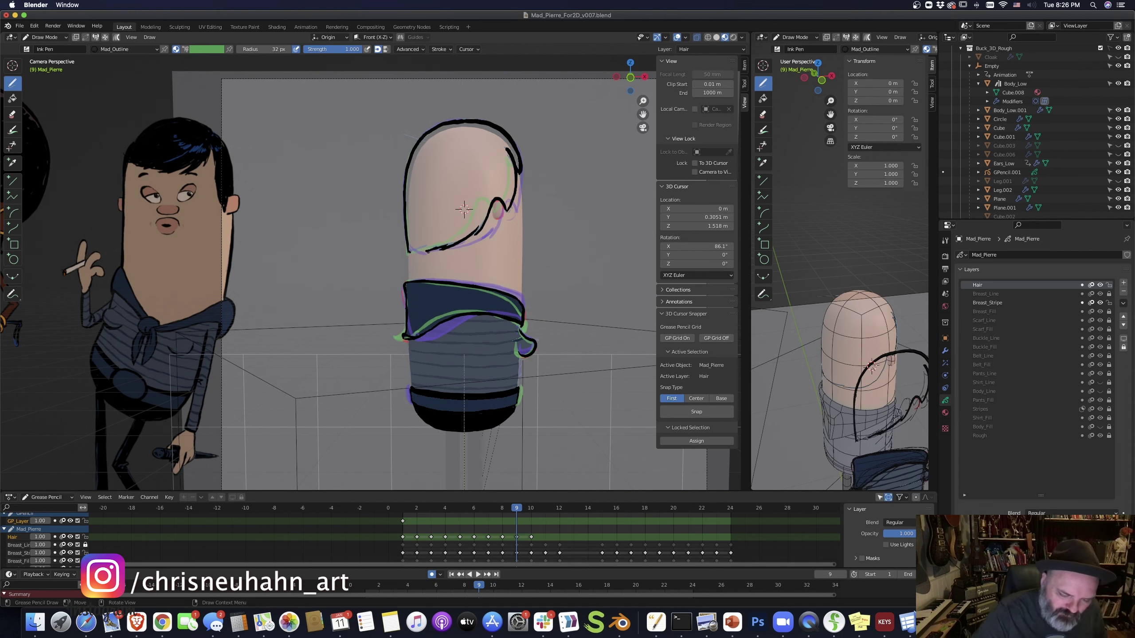
pyautogui.press('Right')
# Draw the hair outline around the back of the head at frames 11 and 12
pyautogui.press('Right')
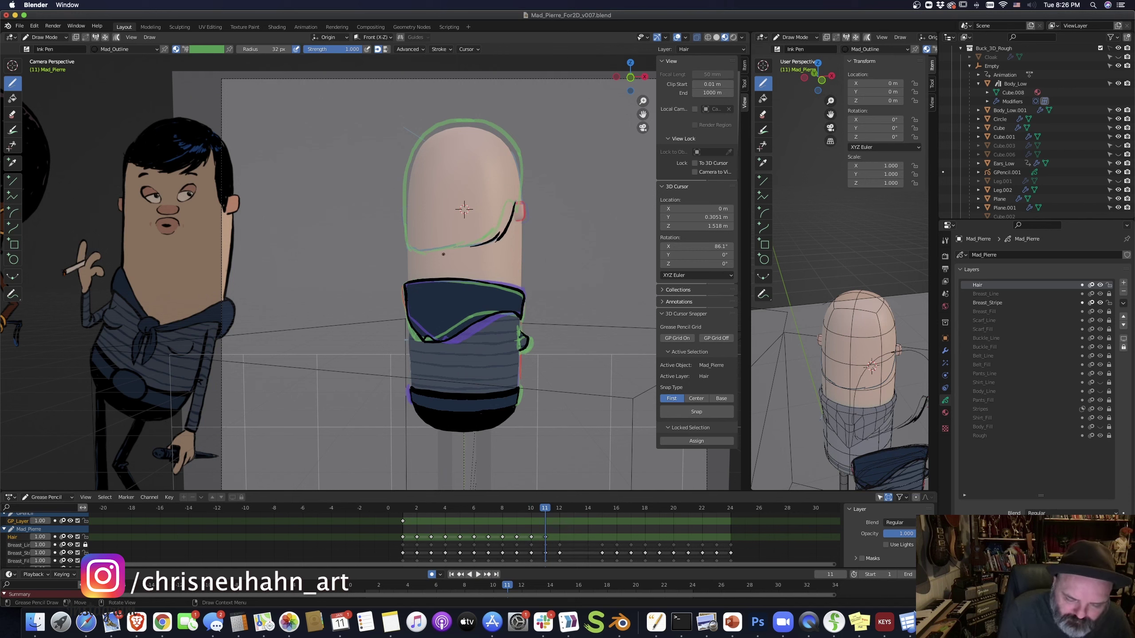
pyautogui.moveTo(407, 236)
pyautogui.mouseDown()
pyautogui.moveTo(442, 122)
pyautogui.moveTo(503, 129)
pyautogui.mouseUp()
pyautogui.press('Right')
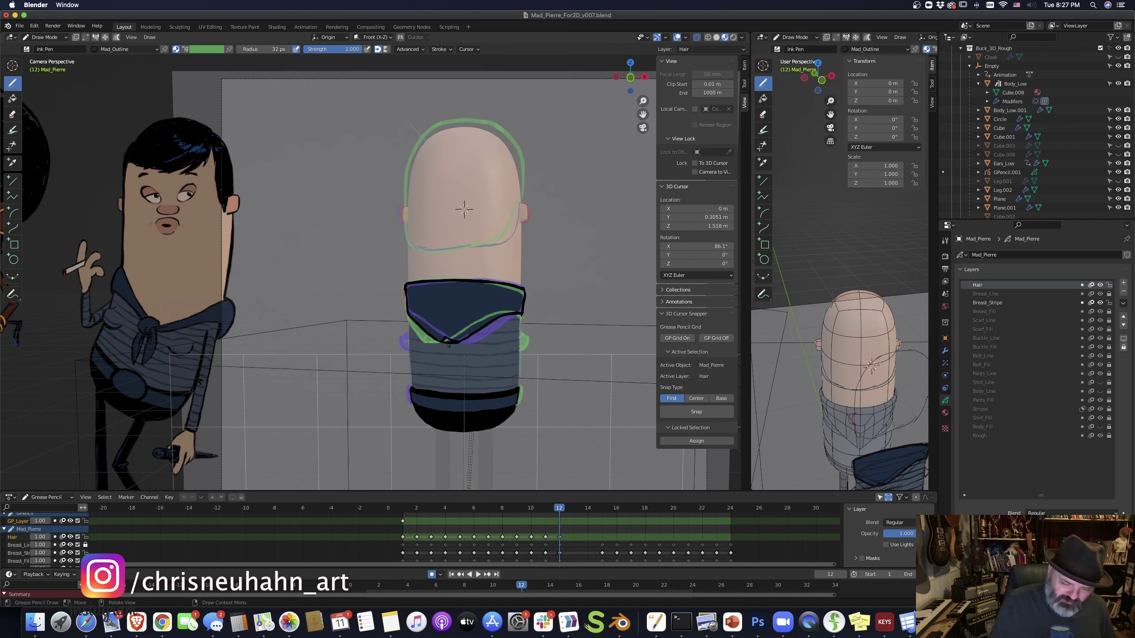
pyautogui.moveTo(416, 245); pyautogui.dragTo(419, 144)
pyautogui.moveTo(499, 129)
pyautogui.mouseDown()
pyautogui.moveTo(521, 157)
pyautogui.moveTo(523, 203)
pyautogui.mouseUp()
pyautogui.moveTo(420, 142)
pyautogui.mouseDown()
pyautogui.moveTo(470, 119)
pyautogui.moveTo(517, 142)
pyautogui.moveTo(470, 157)
pyautogui.mouseUp()
# Adjust the frame 12 hair outline in Sculpt Mode, review earlier frames, and play the animation in Draw Mode, stopping at frame 24
pyautogui.hotkey('ctrl', 'Tab')
pyautogui.press('Left')
pyautogui.press('Left')
pyautogui.press('Left')
pyautogui.press('Left')
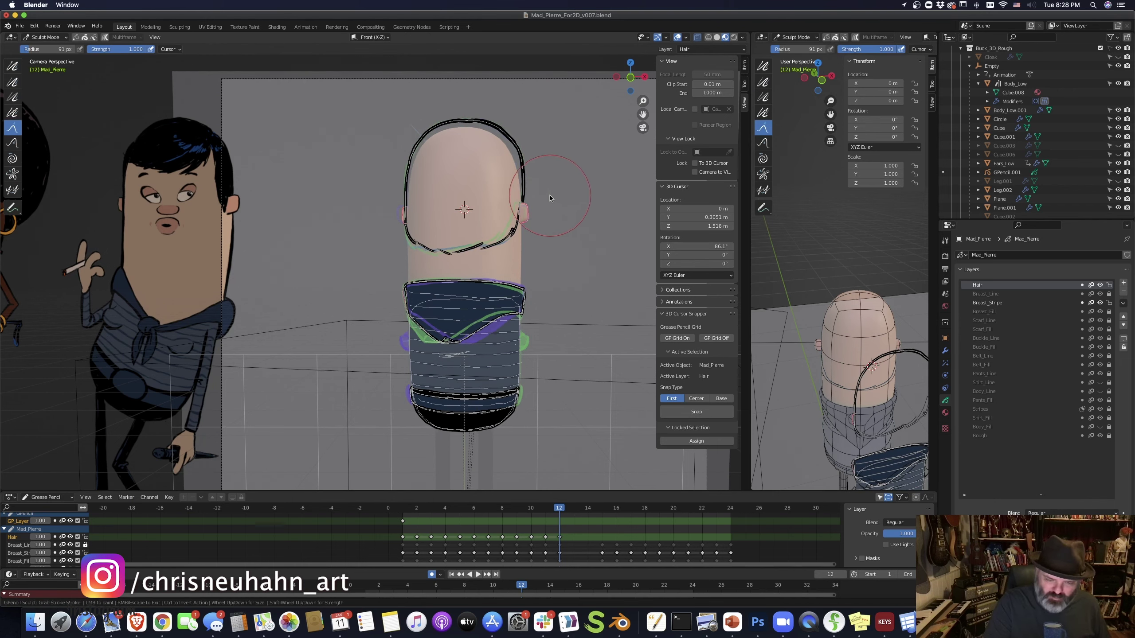
pyautogui.hotkey('ctrl', 'Tab')
pyautogui.press('space')
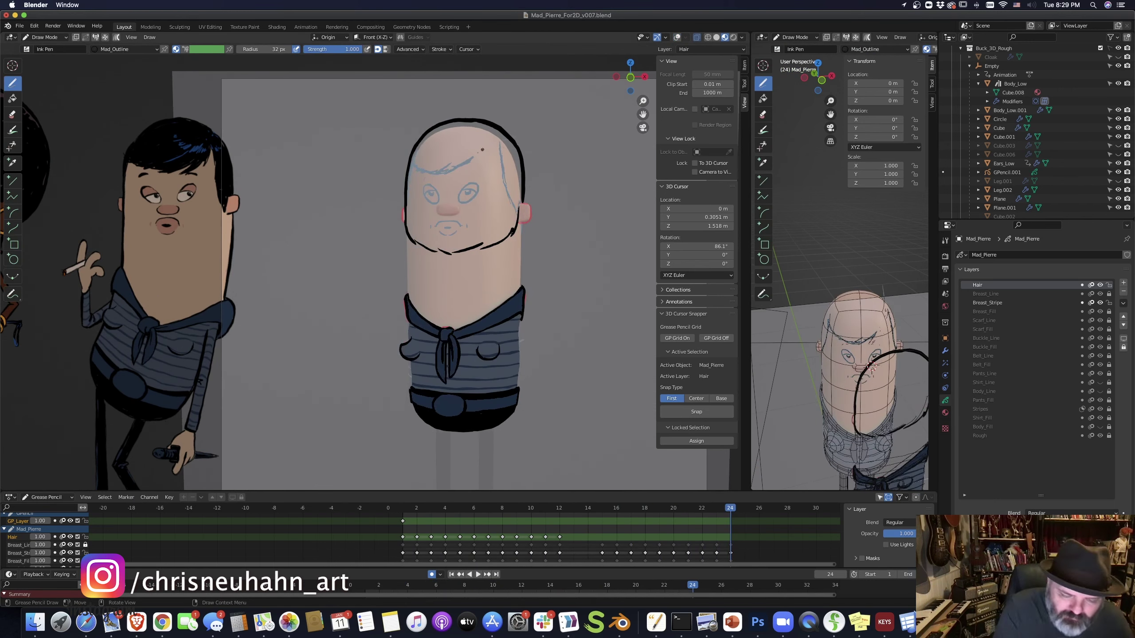
pyautogui.press('space')
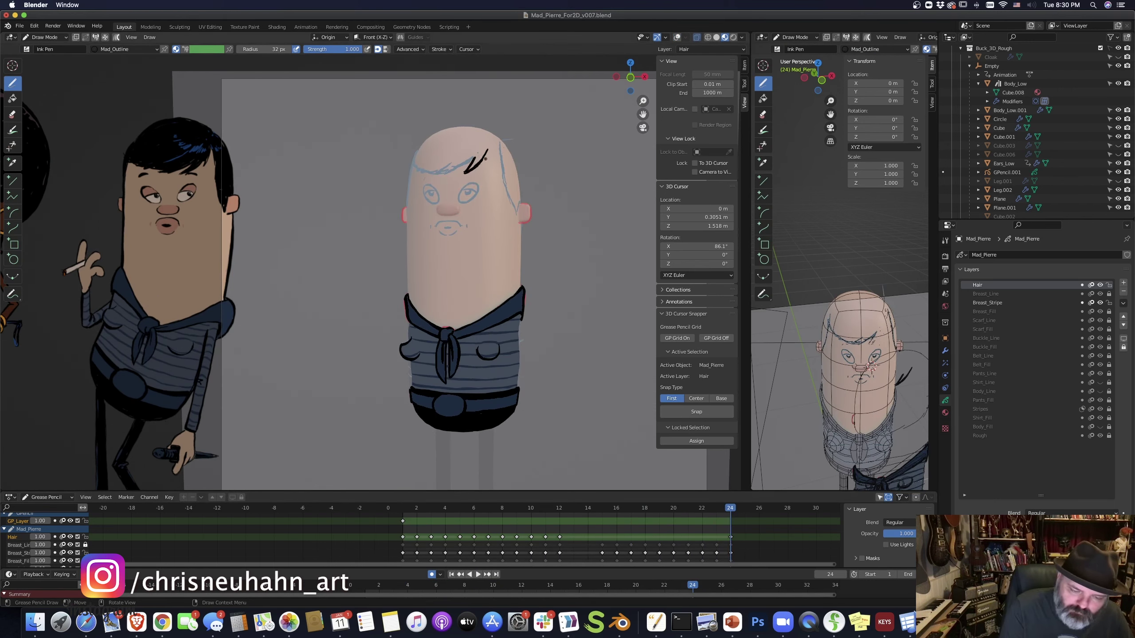
# Show the overlays and draw the fringe, sideburn and crown outline of the hair at frame 24
pyautogui.click(678, 37)
pyautogui.moveTo(408, 170); pyautogui.dragTo(481, 119)
pyautogui.hotkey('ctrl', 'z')
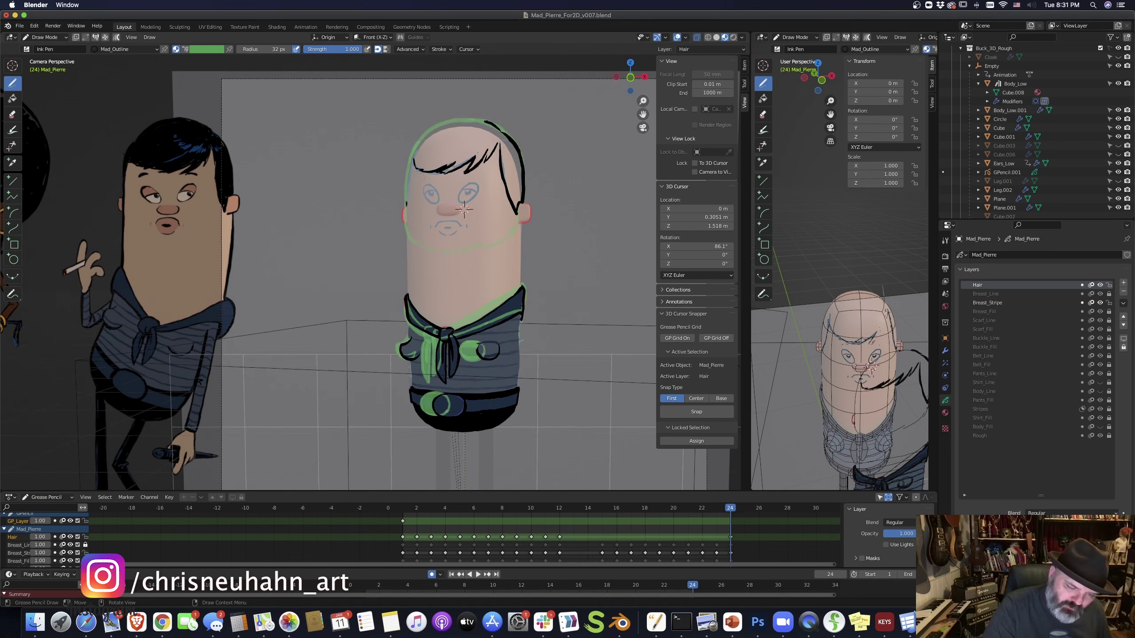
pyautogui.moveTo(406, 204)
pyautogui.mouseDown()
pyautogui.moveTo(478, 119)
pyautogui.moveTo(510, 213)
pyautogui.mouseUp()
# Draw the sideburn, fringe, back and crown outline of the hair at frame 23 and compare it with frame 24
pyautogui.press('Left')
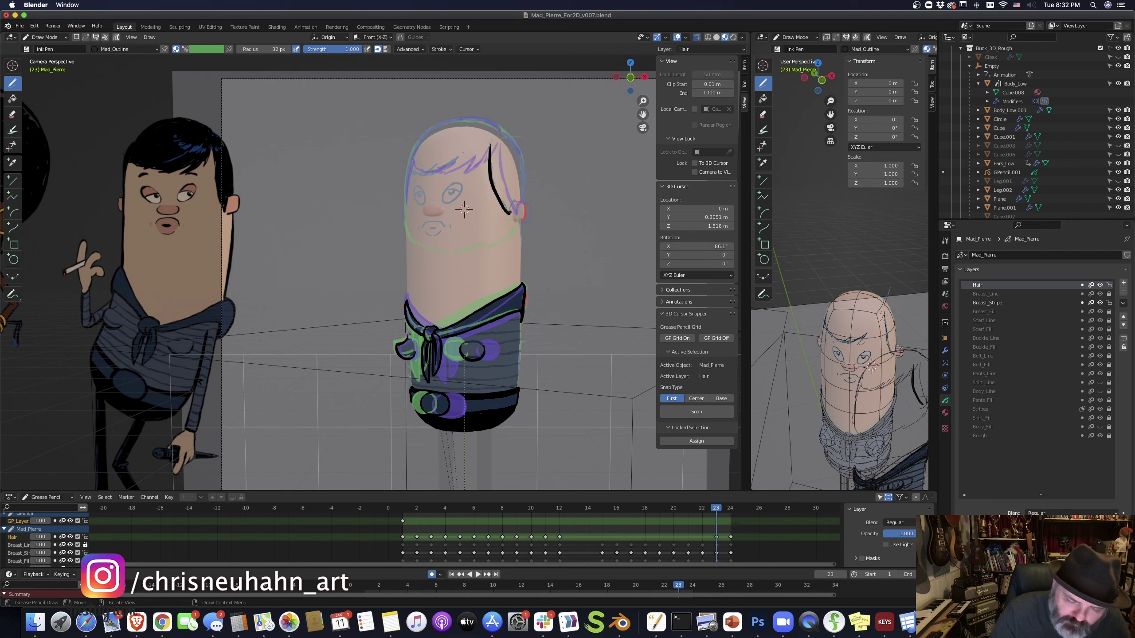
pyautogui.moveTo(501, 133); pyautogui.dragTo(523, 228)
pyautogui.moveTo(486, 120); pyautogui.dragTo(404, 221)
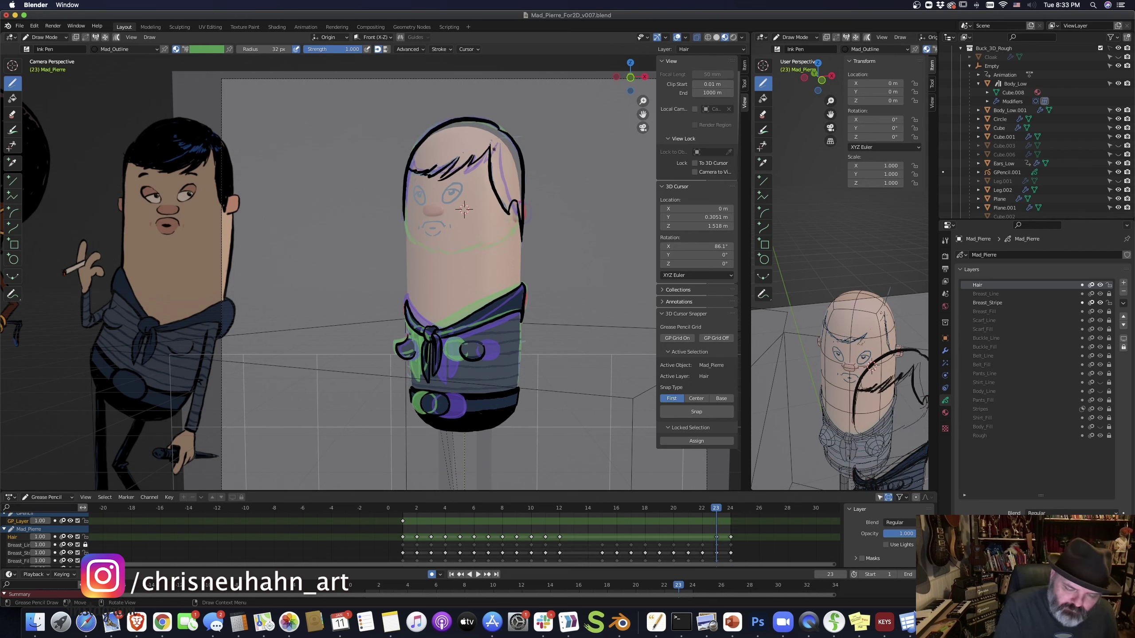
pyautogui.press('Right')
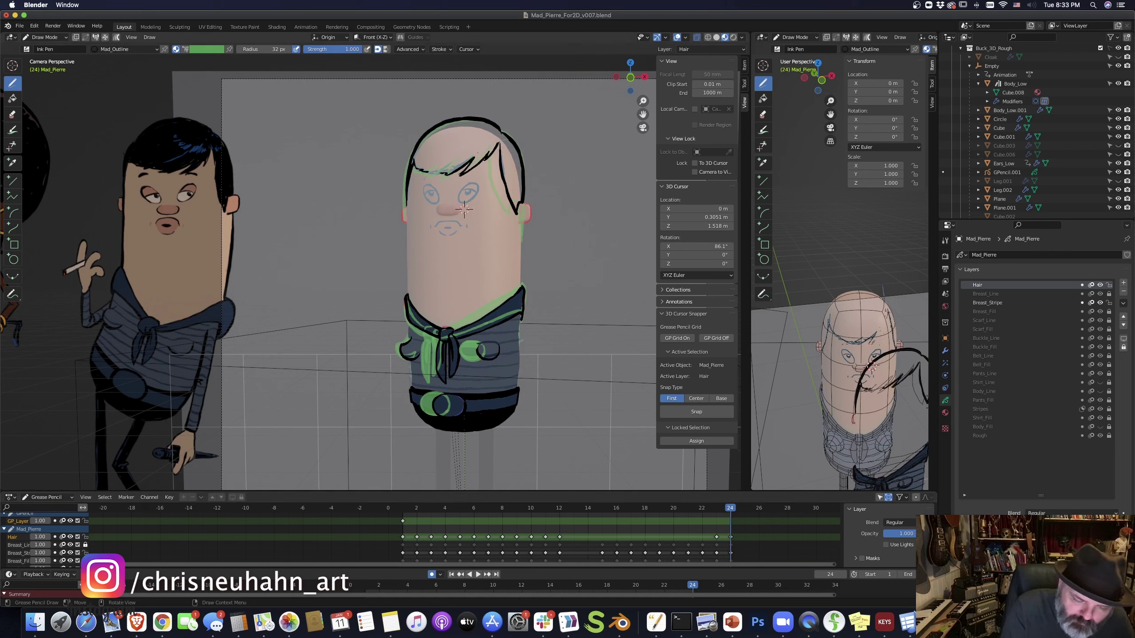
pyautogui.press('Left')
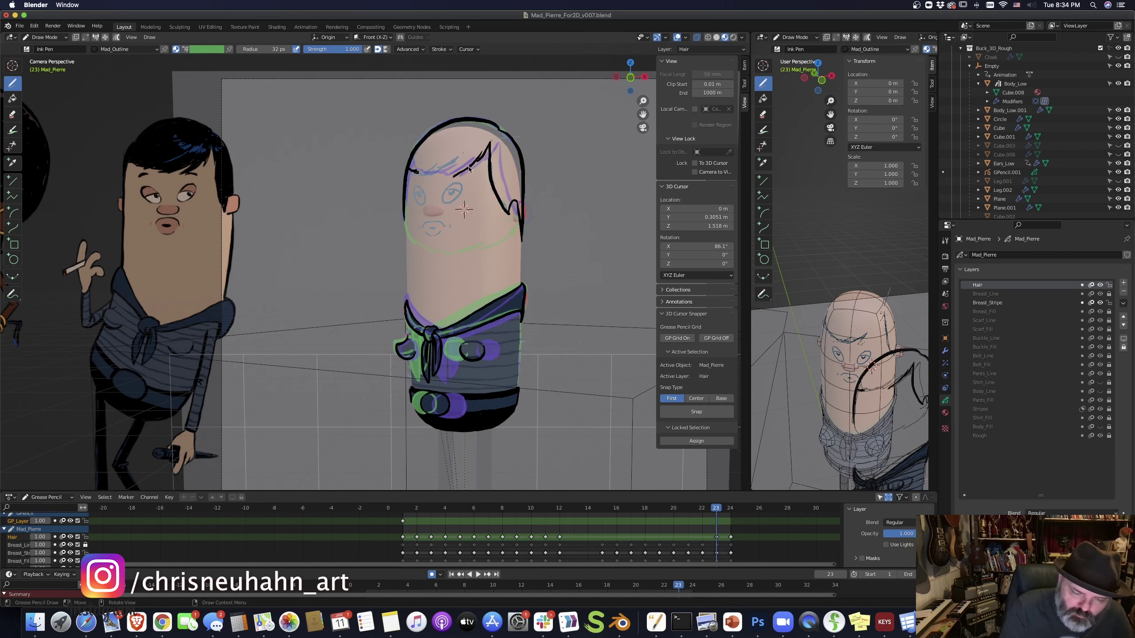
# Undo the fringe strokes at frame 23, redraw them along the rough hairline, and compare the result with frame 24
pyautogui.hotkey('ctrl', 'z')
pyautogui.moveTo(430, 174); pyautogui.dragTo(491, 144)
pyautogui.moveTo(417, 172)
pyautogui.mouseDown()
pyautogui.moveTo(437, 167)
pyautogui.moveTo(500, 216)
pyautogui.mouseUp()
pyautogui.press('Right')
pyautogui.press('Left')
# Draw the sideburn, fringe and back outline of the hair at frame 22
pyautogui.press('Left')
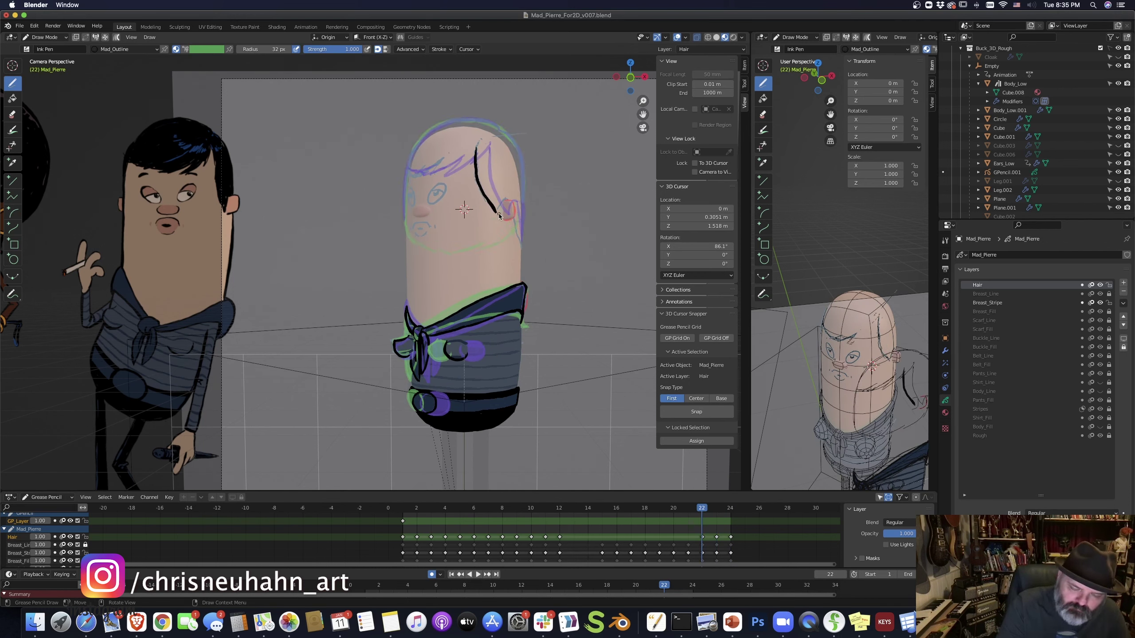
pyautogui.moveTo(495, 127); pyautogui.dragTo(522, 235)
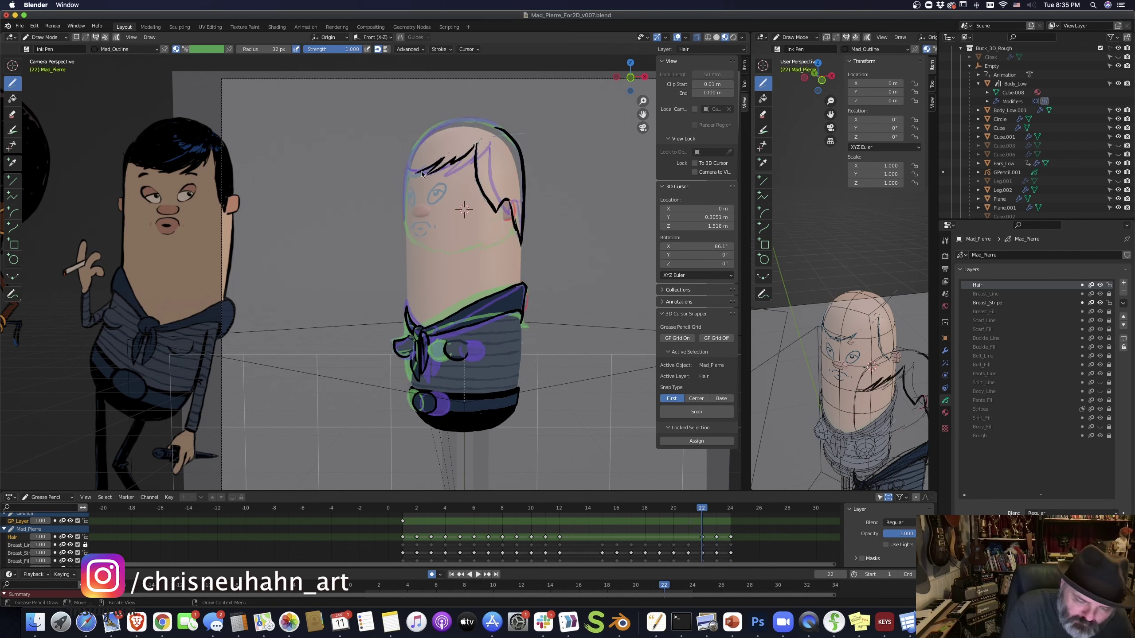
# Draw the sideburn, back, crown and fringe outline of the hair at frame 21
pyautogui.press('Left')
pyautogui.moveTo(463, 143); pyautogui.dragTo(500, 203)
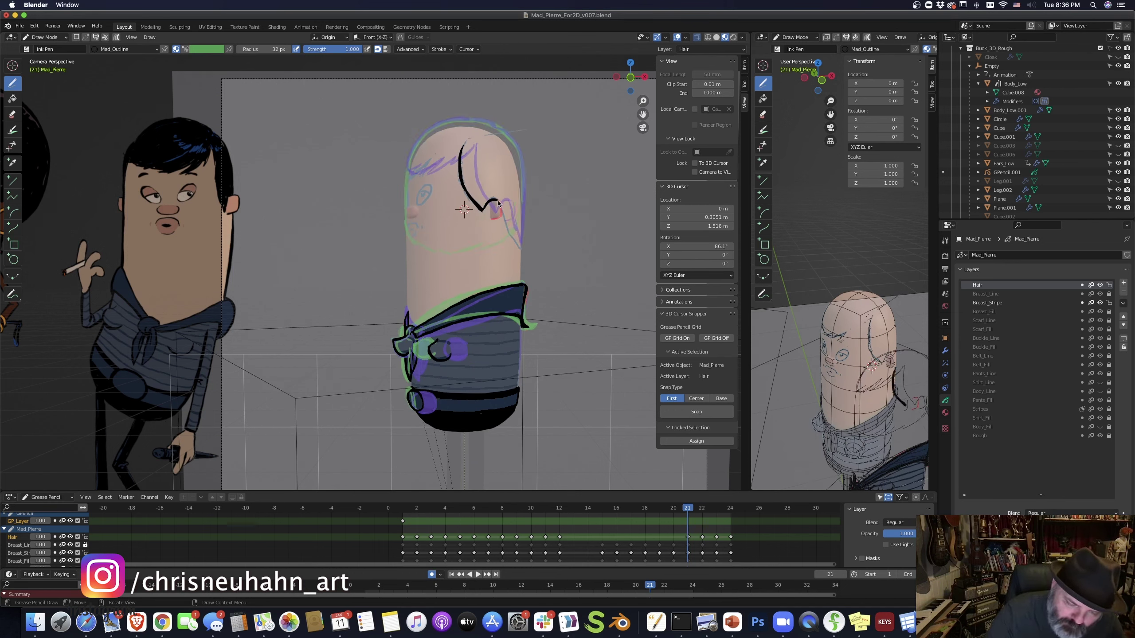
pyautogui.moveTo(516, 243); pyautogui.dragTo(521, 249)
pyautogui.moveTo(477, 120); pyautogui.dragTo(523, 165)
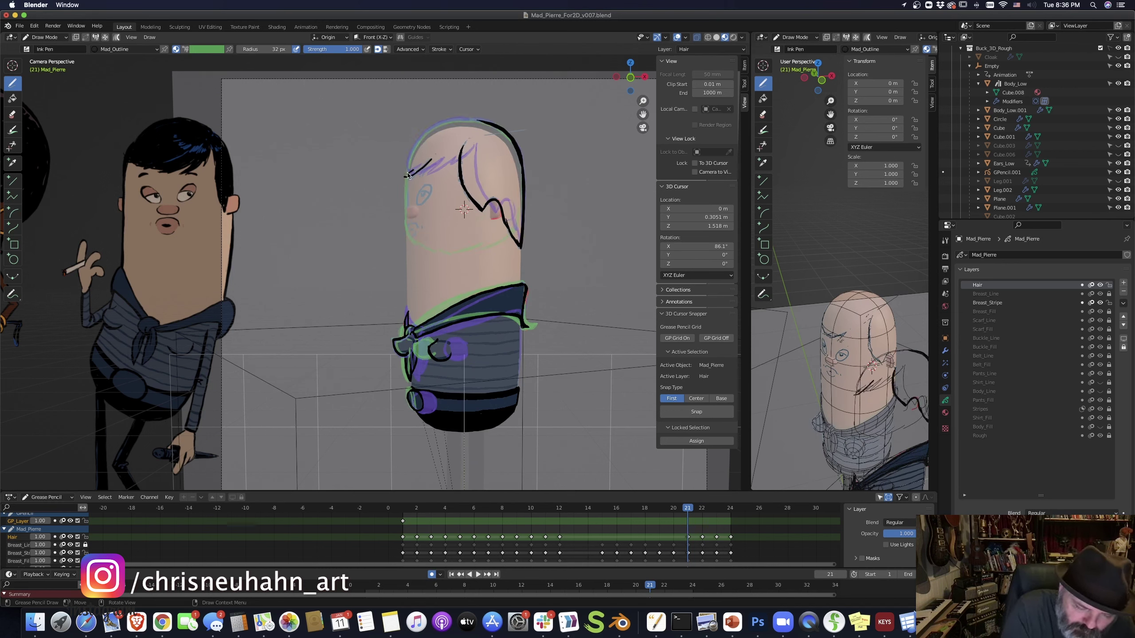
pyautogui.moveTo(407, 175)
pyautogui.mouseDown()
pyautogui.moveTo(476, 119)
pyautogui.moveTo(517, 253)
pyautogui.mouseUp()
# Draw the sideburn, fringe, crown and back outline of the hair at frame 20 and compare it with frames 21 to 24
pyautogui.press('Left')
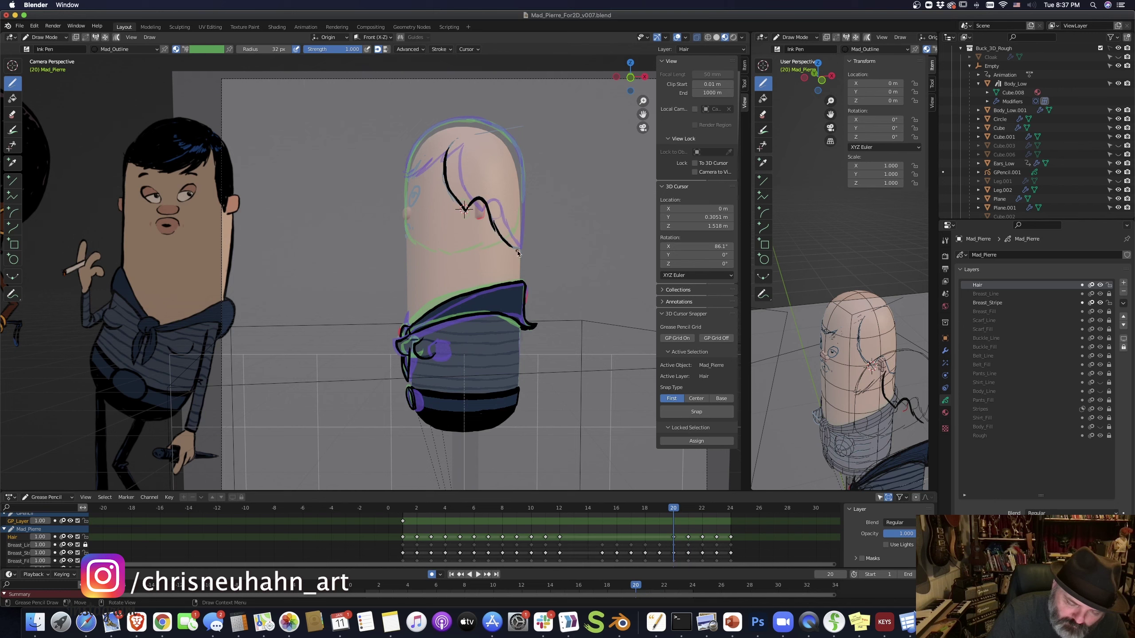
pyautogui.moveTo(494, 125)
pyautogui.mouseDown()
pyautogui.moveTo(525, 182)
pyautogui.moveTo(527, 262)
pyautogui.mouseUp()
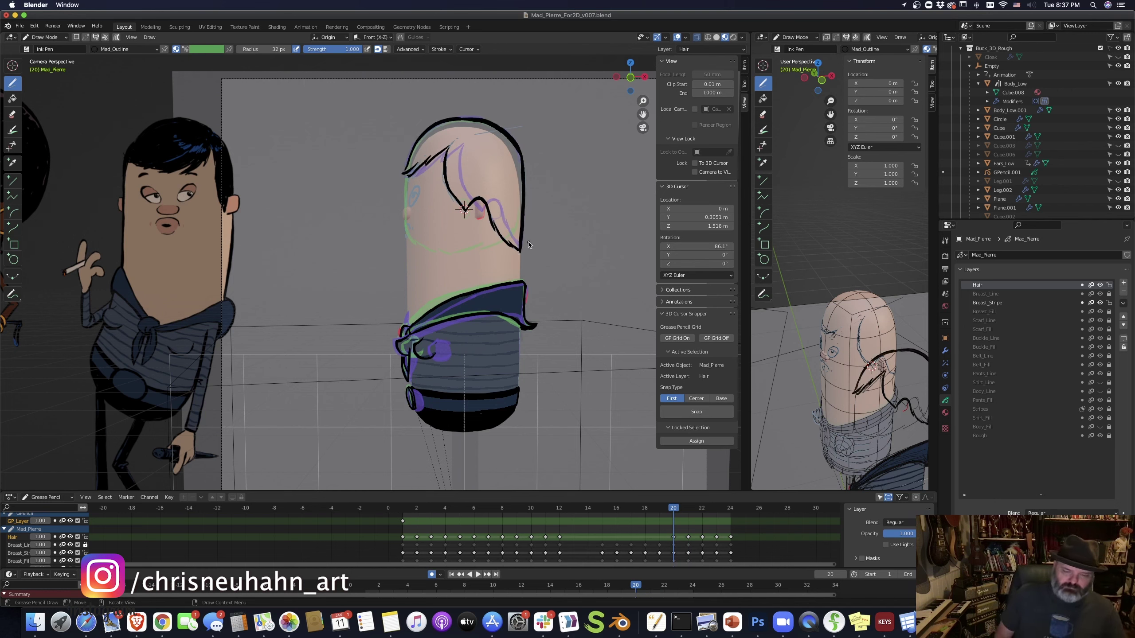
pyautogui.press('Right')
pyautogui.press('Right')
pyautogui.press('Right')
pyautogui.press('Right')
pyautogui.press('Left')
pyautogui.press('Left')
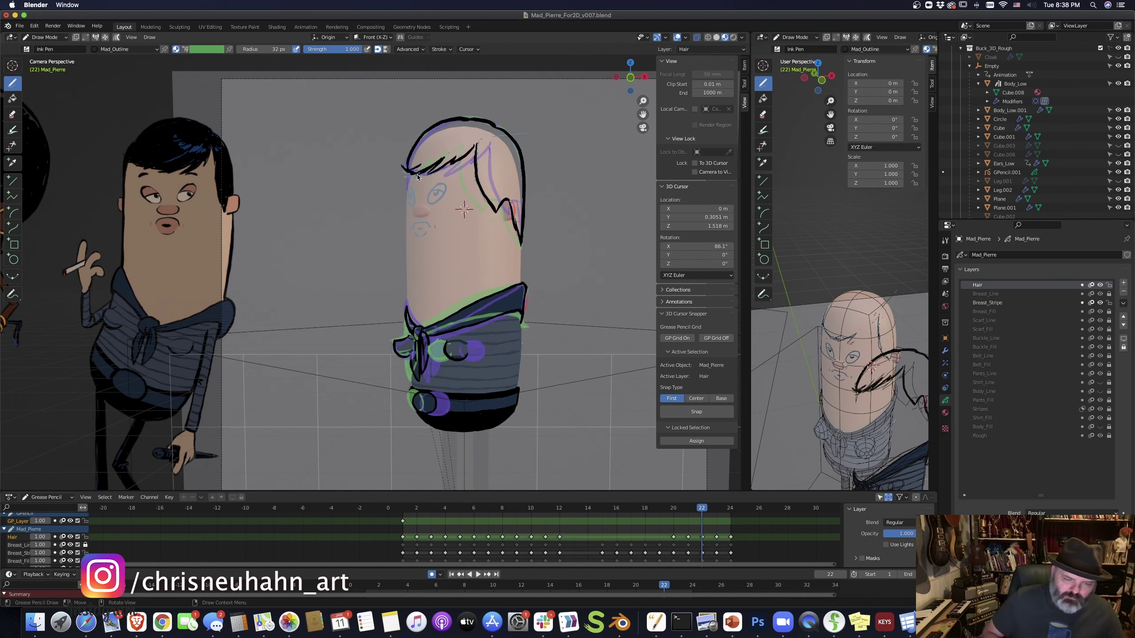
# Switch to Sculpt Mode and nudge the hair outline into smoother shape at frames 22, 21 and 20
pyautogui.hotkey('ctrl', 'Tab')
pyautogui.moveTo(425, 130); pyautogui.dragTo(436, 137)
pyautogui.press('Left')
pyautogui.moveTo(526, 123); pyautogui.dragTo(505, 123)
pyautogui.press('Left')
pyautogui.moveTo(411, 137)
pyautogui.mouseDown()
pyautogui.moveTo(382, 145)
pyautogui.moveTo(402, 141)
pyautogui.moveTo(465, 199)
pyautogui.mouseUp()
# Return to Draw Mode and draw the sideburn, fringe, back and crown outline of the hair at frames 19 and 18
pyautogui.press('Left')
pyautogui.hotkey('ctrl', 'Tab')
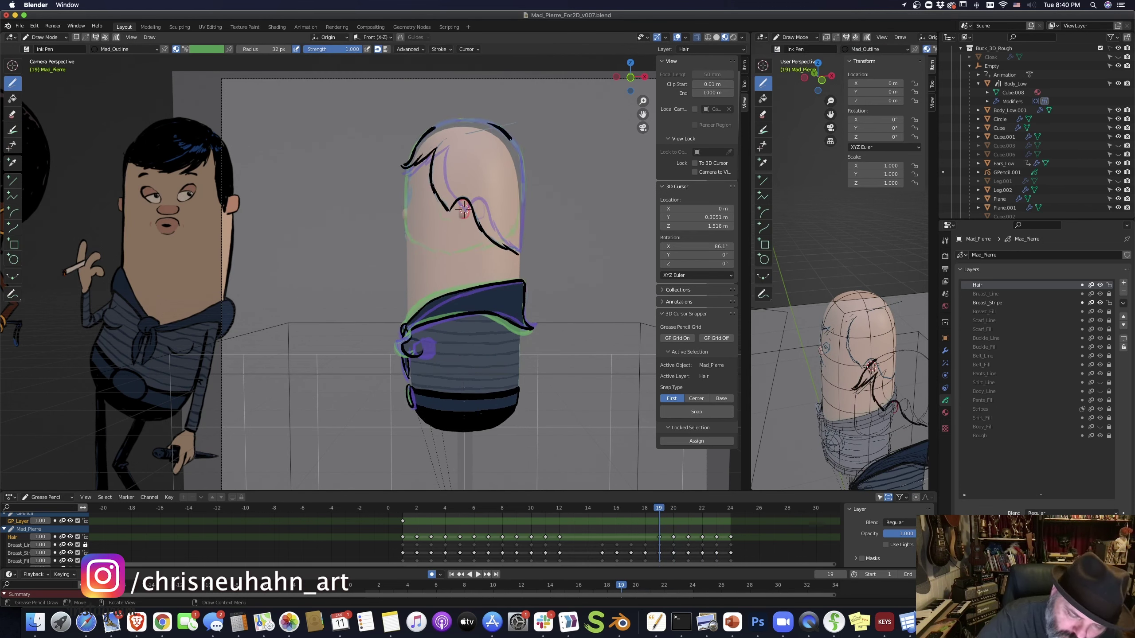
pyautogui.press('Left')
pyautogui.moveTo(450, 199); pyautogui.dragTo(467, 231)
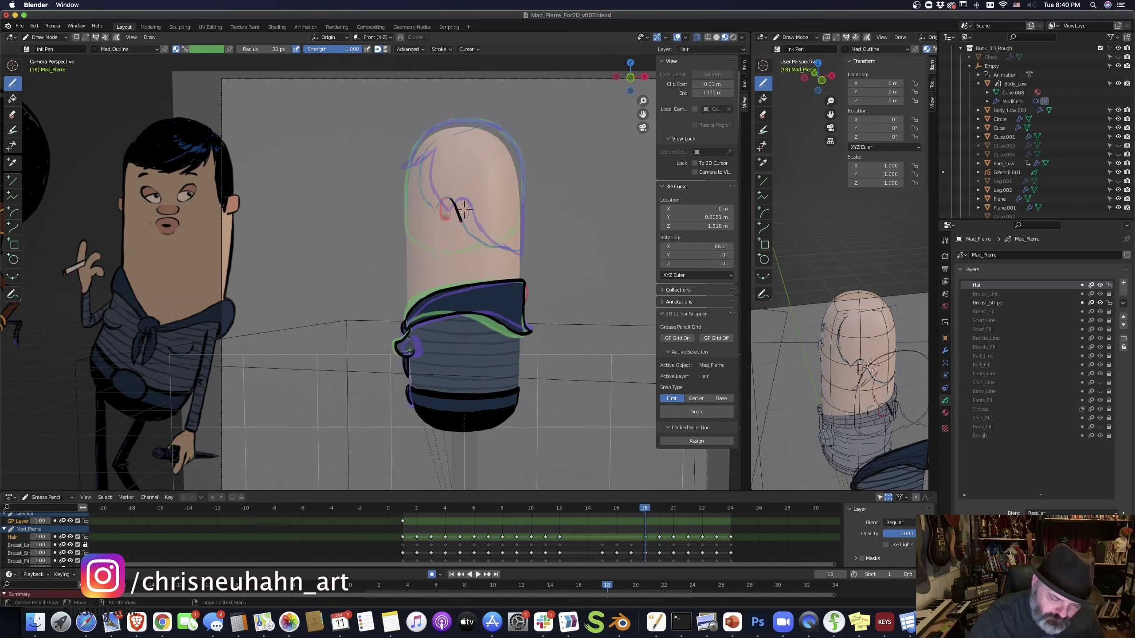
pyautogui.moveTo(471, 120); pyautogui.dragTo(524, 203)
pyautogui.moveTo(424, 149); pyautogui.dragTo(454, 199)
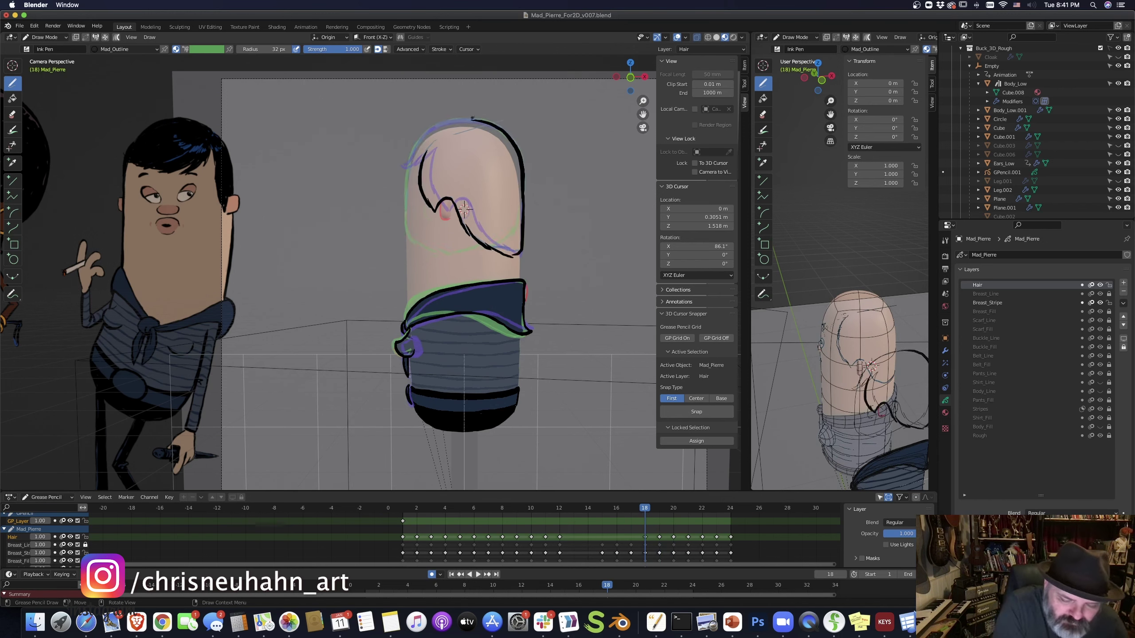
pyautogui.moveTo(478, 117); pyautogui.dragTo(404, 163)
# Draw the sideburn, nape, crown and back outline of the hair at frame 17, undoing stray strokes along the way
pyautogui.press('Left')
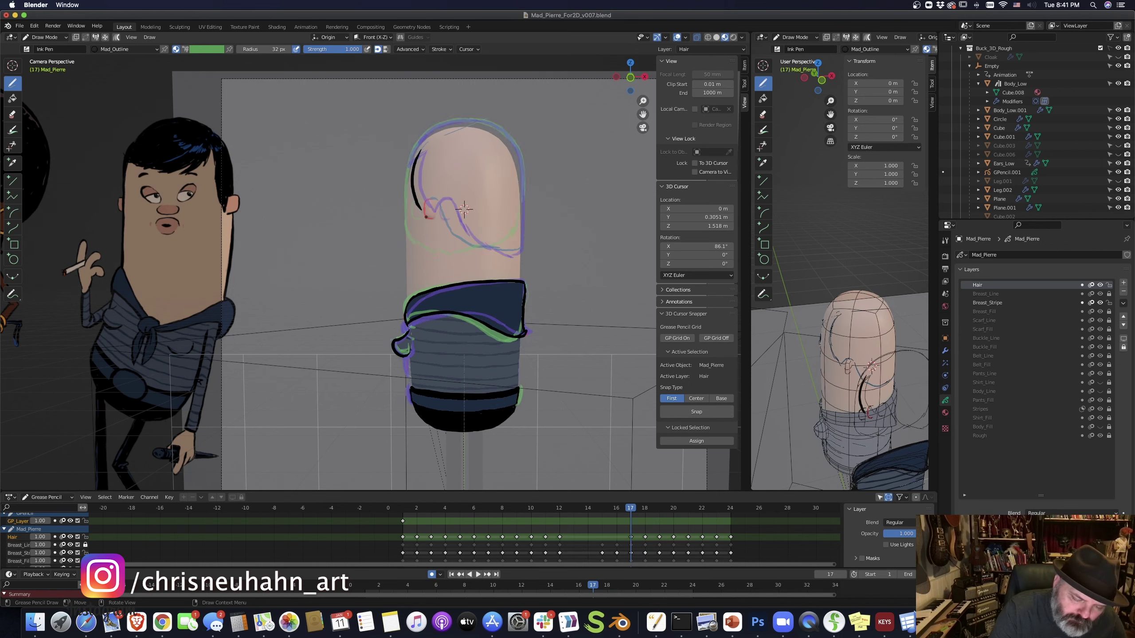
pyautogui.hotkey('ctrl', 'z')
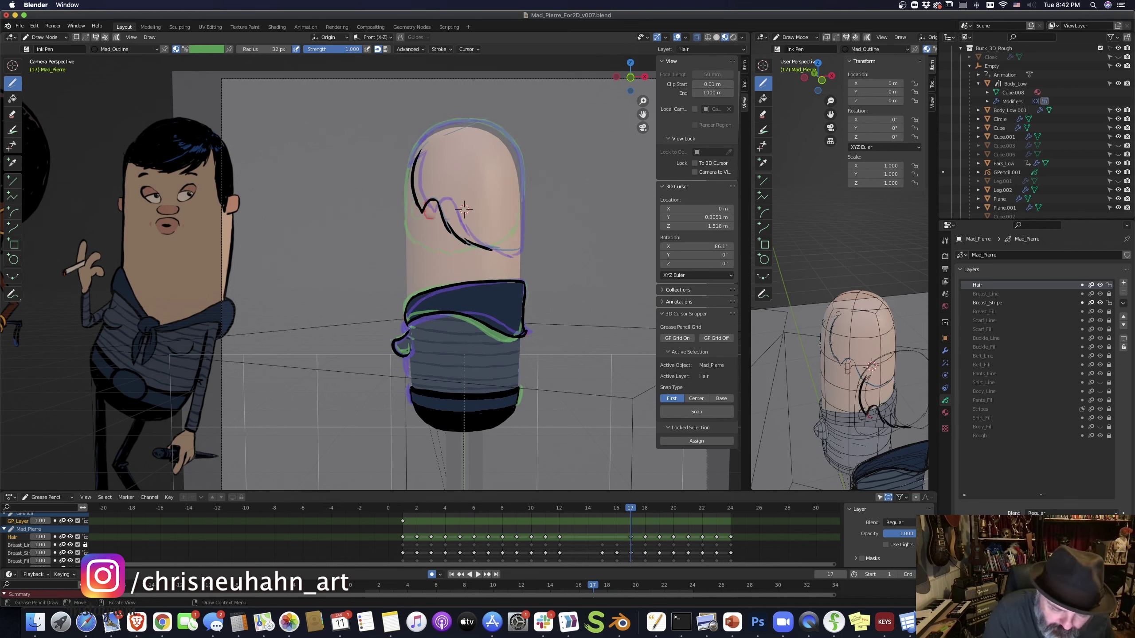
pyautogui.hotkey('ctrl', 'z')
pyautogui.moveTo(408, 165)
pyautogui.mouseDown()
pyautogui.moveTo(457, 119)
pyautogui.moveTo(480, 123)
pyautogui.mouseUp()
pyautogui.moveTo(477, 122); pyautogui.dragTo(523, 170)
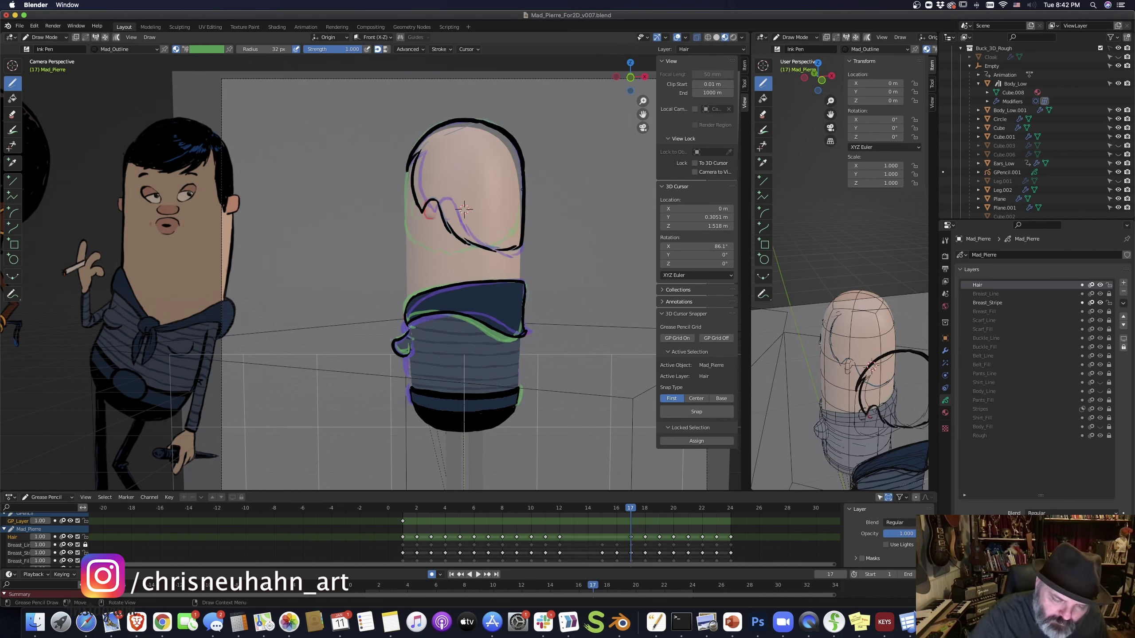
# Draw the hair outline behind the ear and along the nape at frame 16
pyautogui.press('Left')
pyautogui.moveTo(422, 200); pyautogui.dragTo(461, 248)
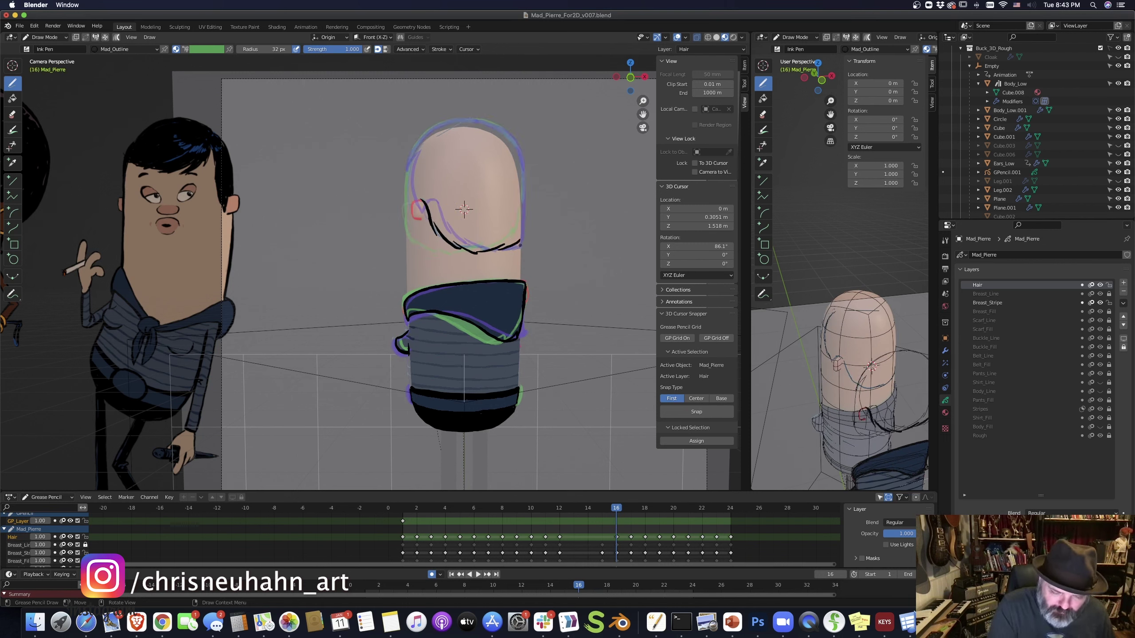
pyautogui.moveTo(417, 207)
pyautogui.mouseDown()
pyautogui.moveTo(494, 122)
pyautogui.moveTo(523, 248)
pyautogui.mouseUp()
# Draw the hair outline beside the ear at frame 15, and beside the ear and along the nape at frame 13
pyautogui.press('Left')
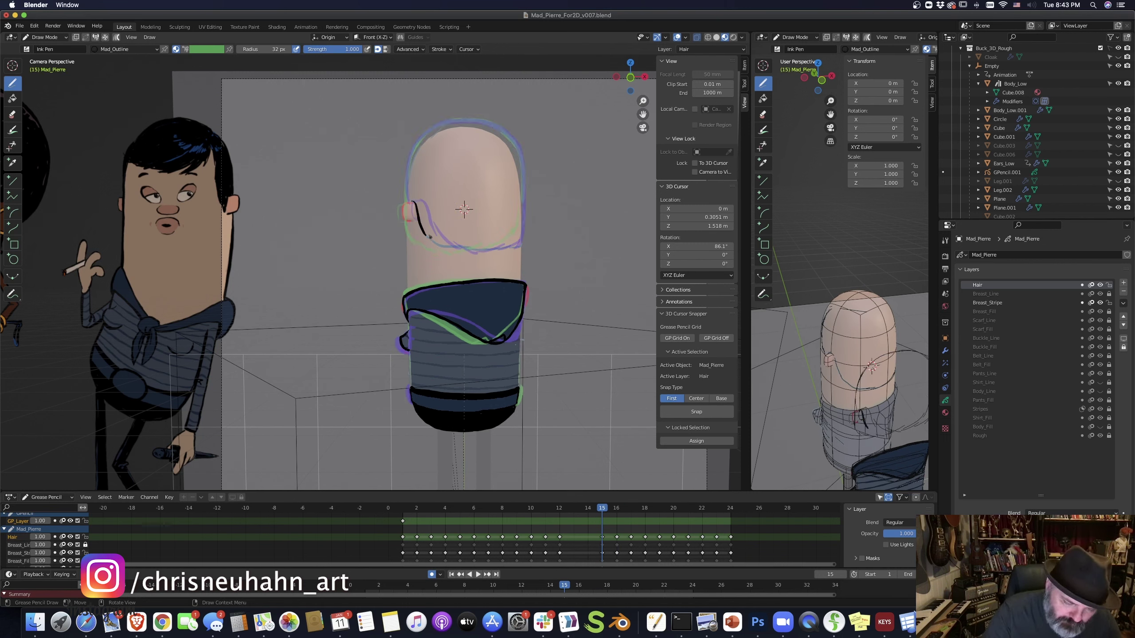
pyautogui.press('Left')
pyautogui.press('Left')
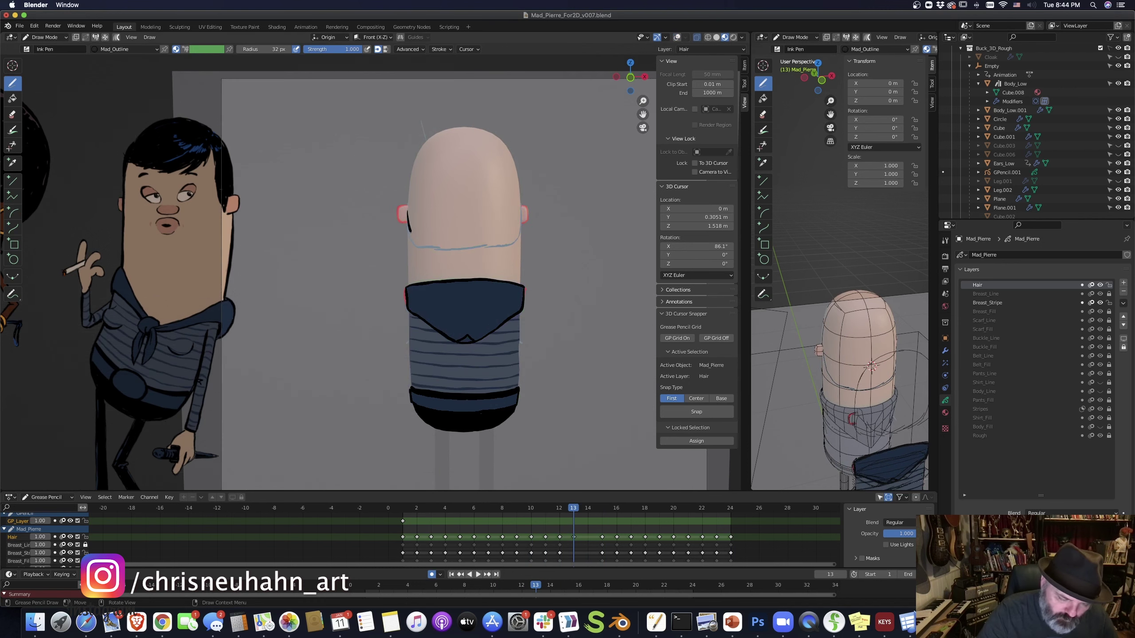
pyautogui.moveTo(465, 253); pyautogui.dragTo(518, 235)
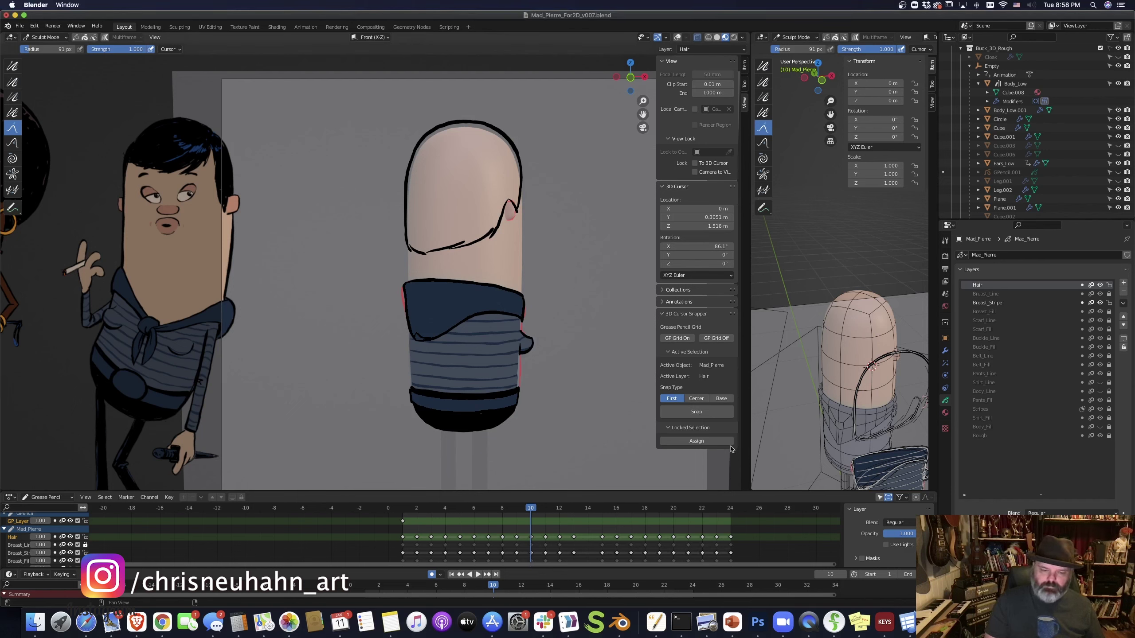
# Play back the turning head and inspect the hair outline around frame 14
pyautogui.press('space')
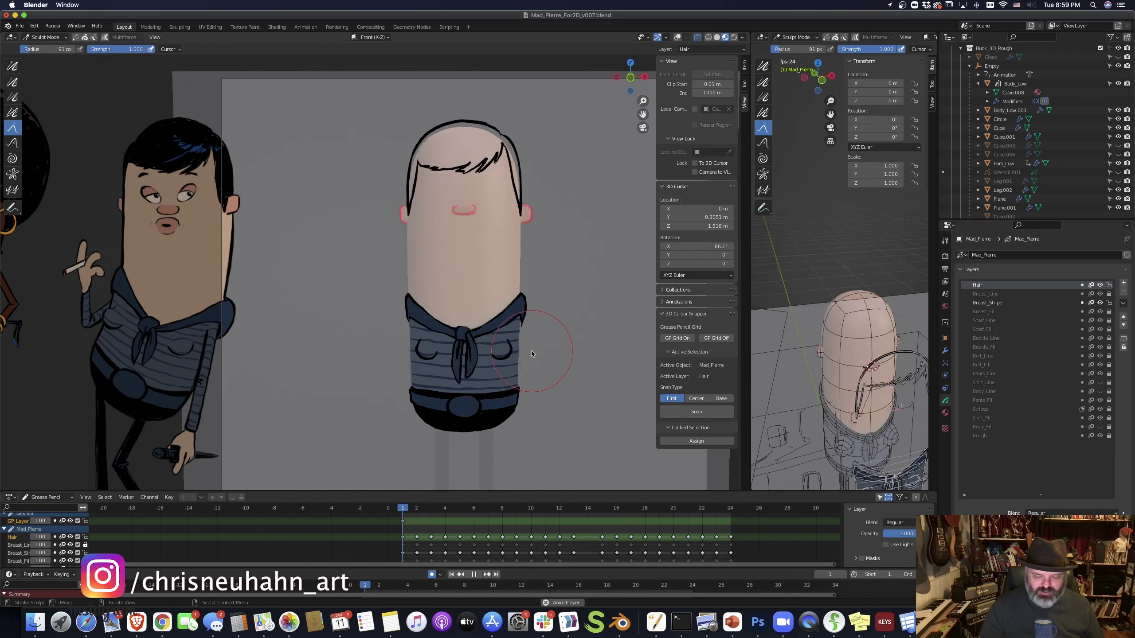
pyautogui.press('space')
pyautogui.moveTo(576, 514); pyautogui.dragTo(589, 512)
pyautogui.press('space')
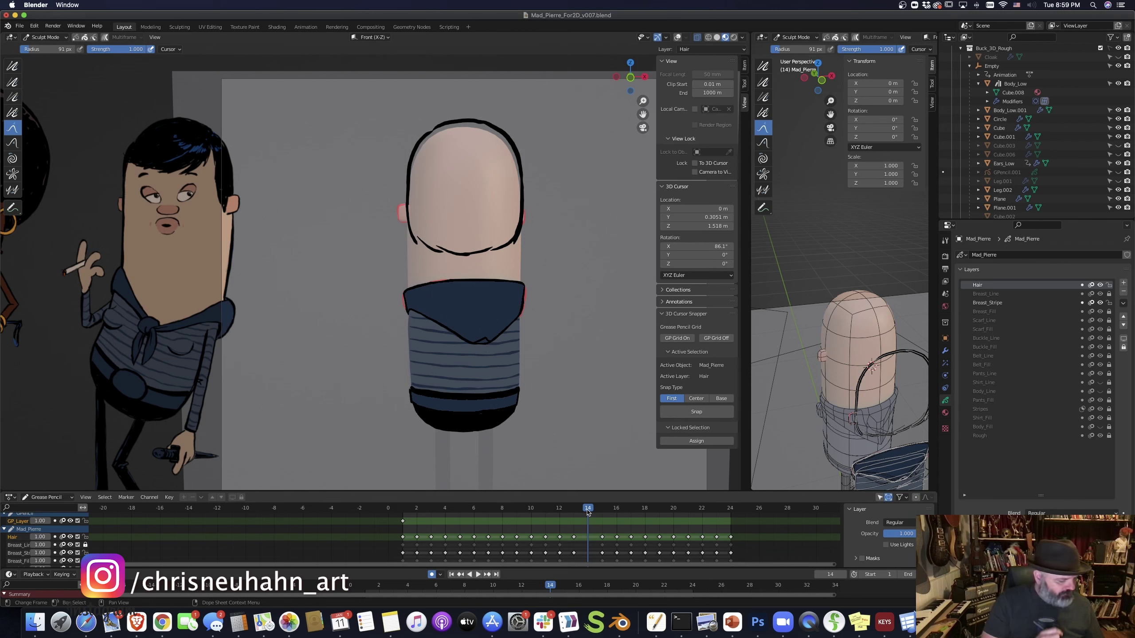
# Return to Draw Mode, show the rough GPencil.001 guide, and insert a blank keyframe on the Hair layer at frame 14
pyautogui.hotkey('ctrl', 'Tab')
pyautogui.click(514, 343)
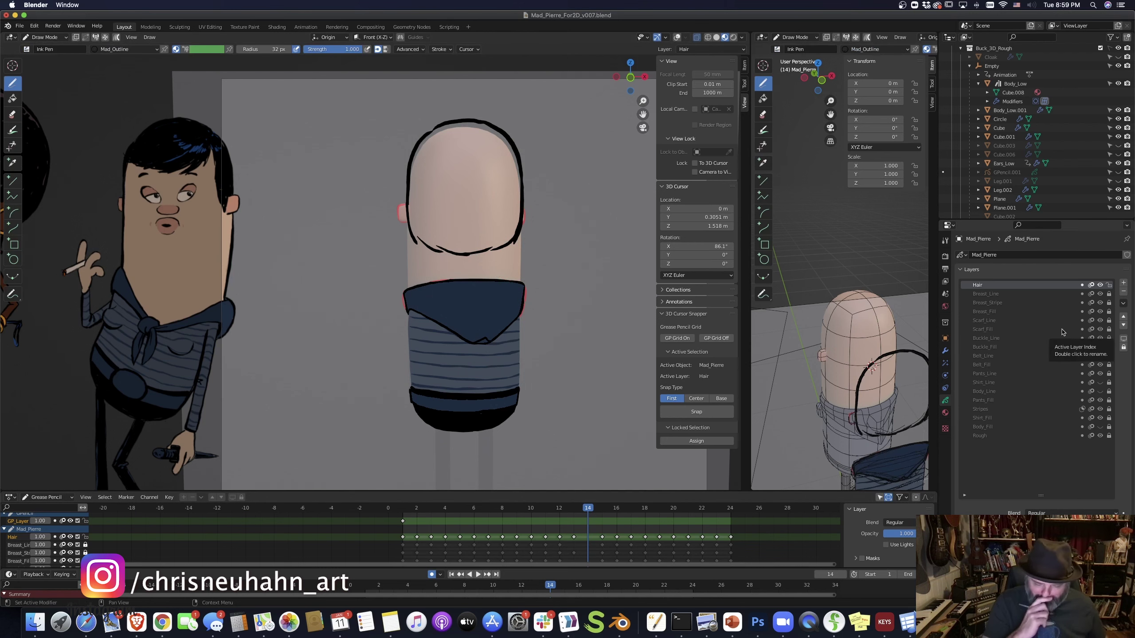
pyautogui.click(1118, 172)
pyautogui.hotkey('shift', 'i')
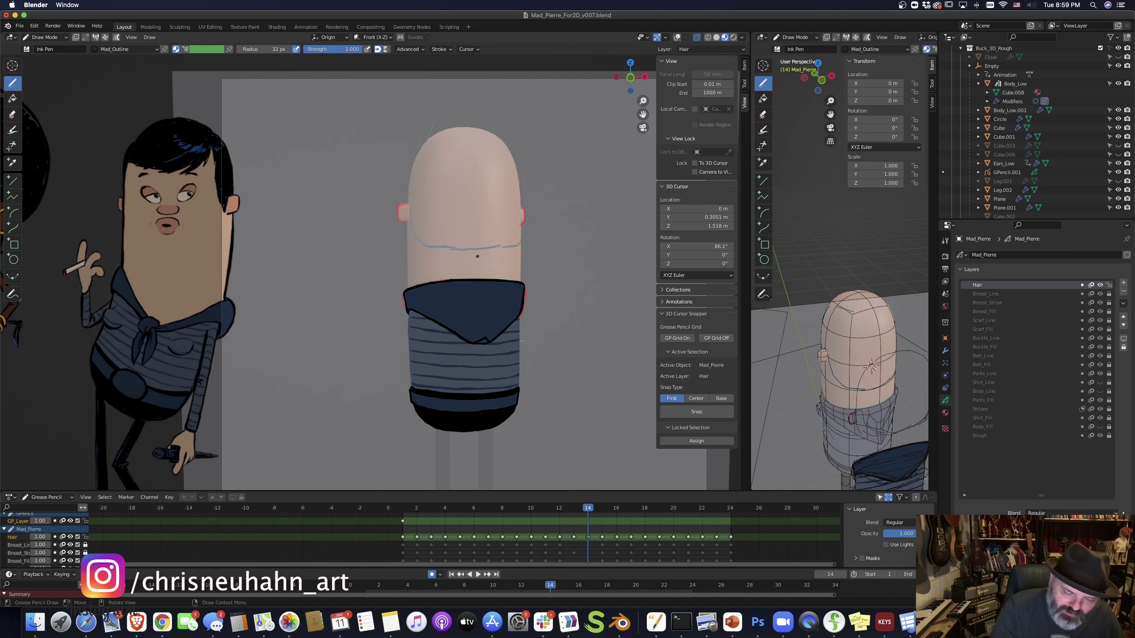
# Show the overlays and draw the nape, side and crown outline of the hair at frame 14, checking it against frame 13
pyautogui.hotkey('shift', 'alt', 'z')
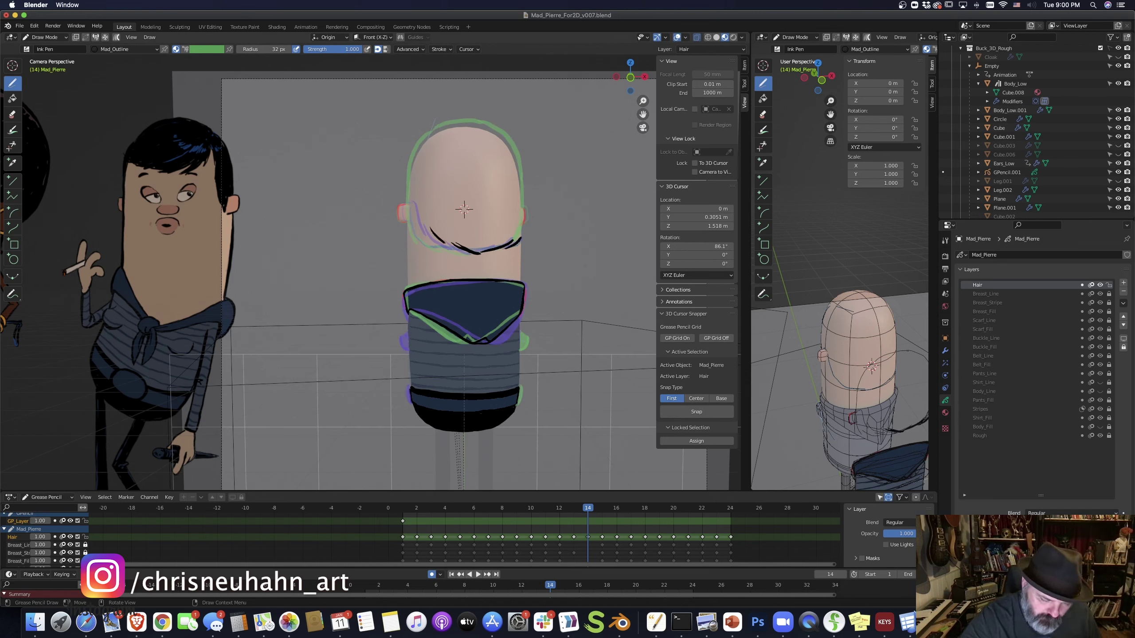
pyautogui.hotkey('ctrl', 'z')
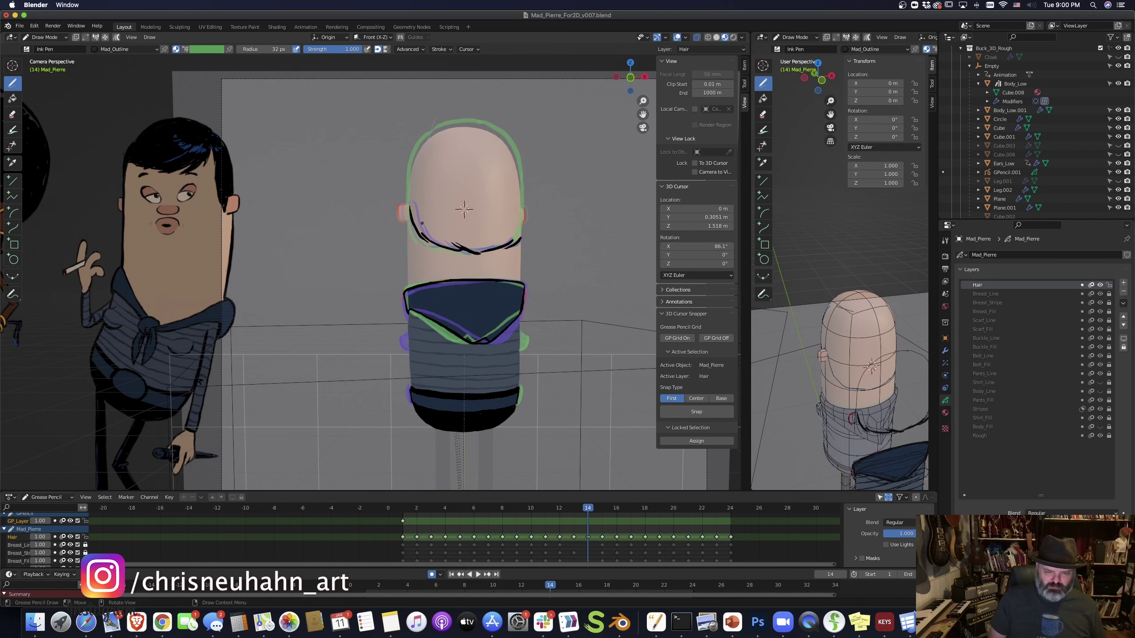
pyautogui.press('Left')
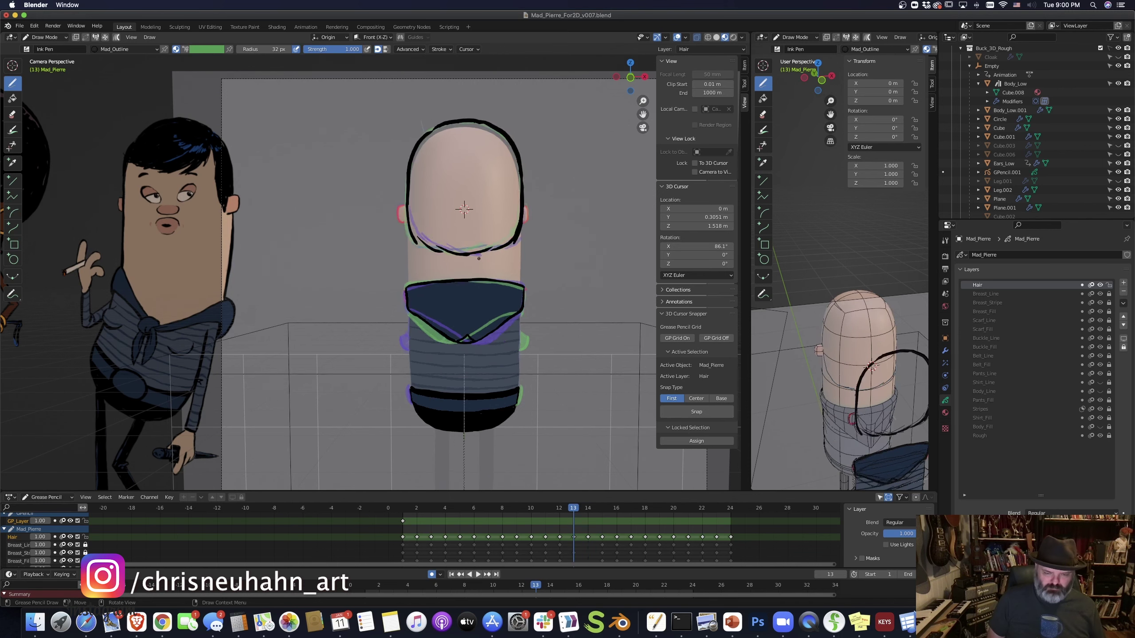
pyautogui.press('Right')
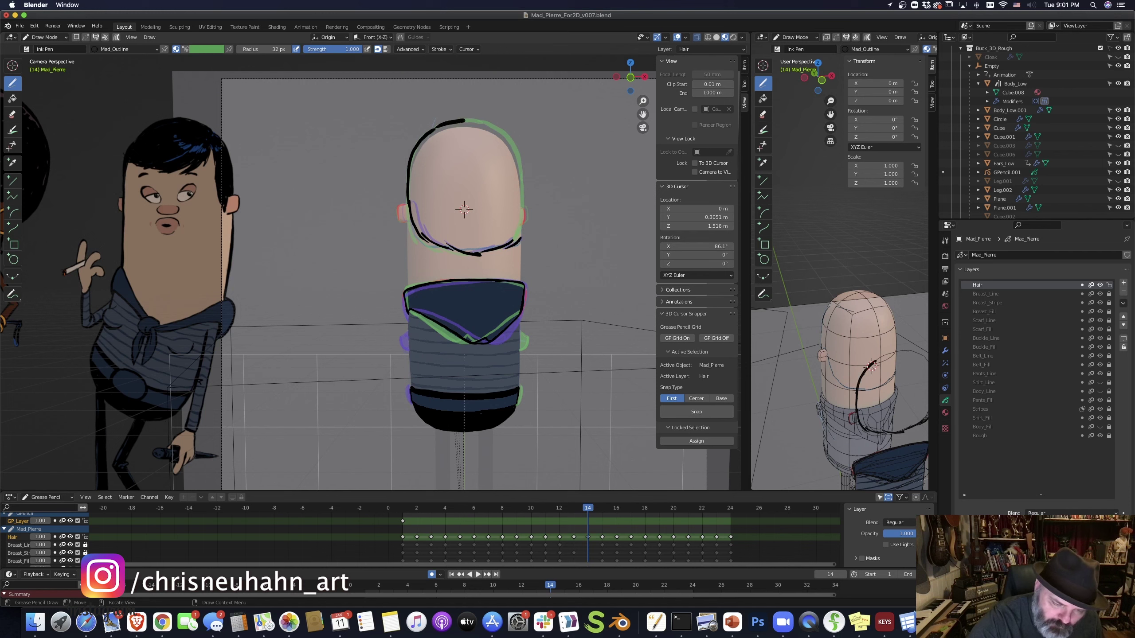
# Check the hair outline at frame 15, then switch to Sculpt Mode and play back the full head turn
pyautogui.press('Right')
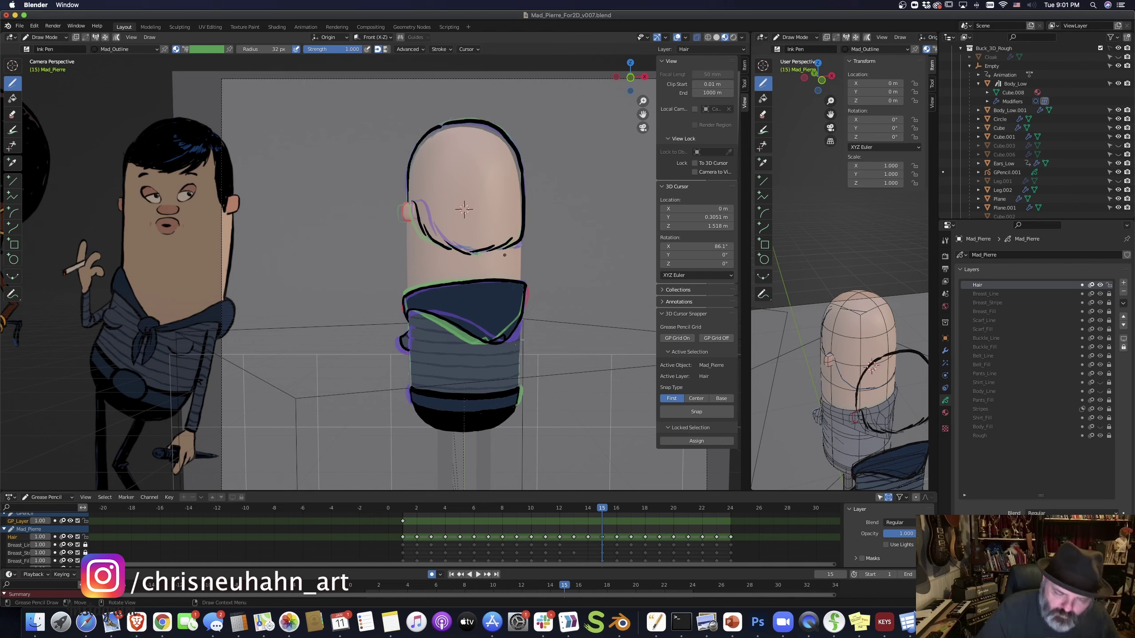
pyautogui.hotkey('ctrl', 'Tab')
pyautogui.press('space')
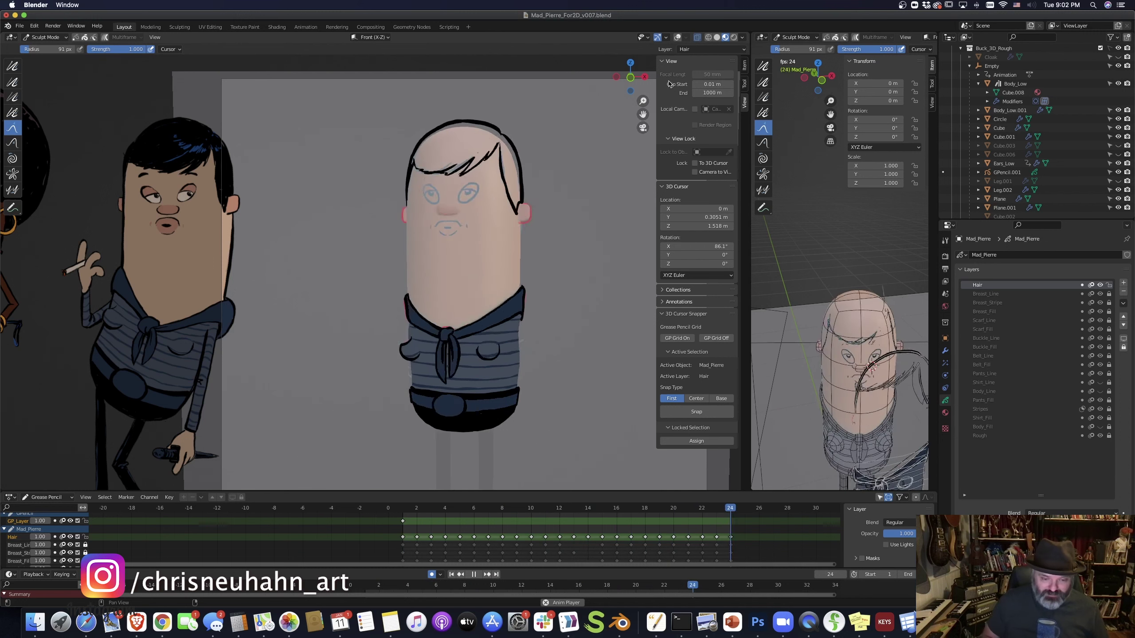
pyautogui.press('space')
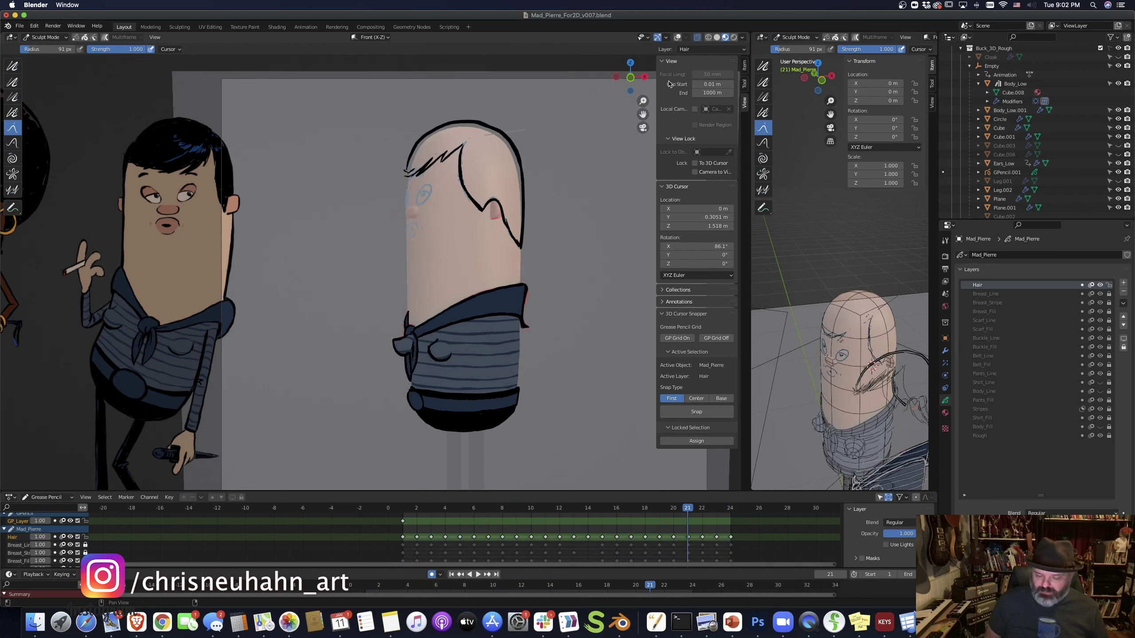
# Add a grease pencil layer named Ears above the Hair layer
pyautogui.click(1124, 282)
pyautogui.doubleClick(990, 284)
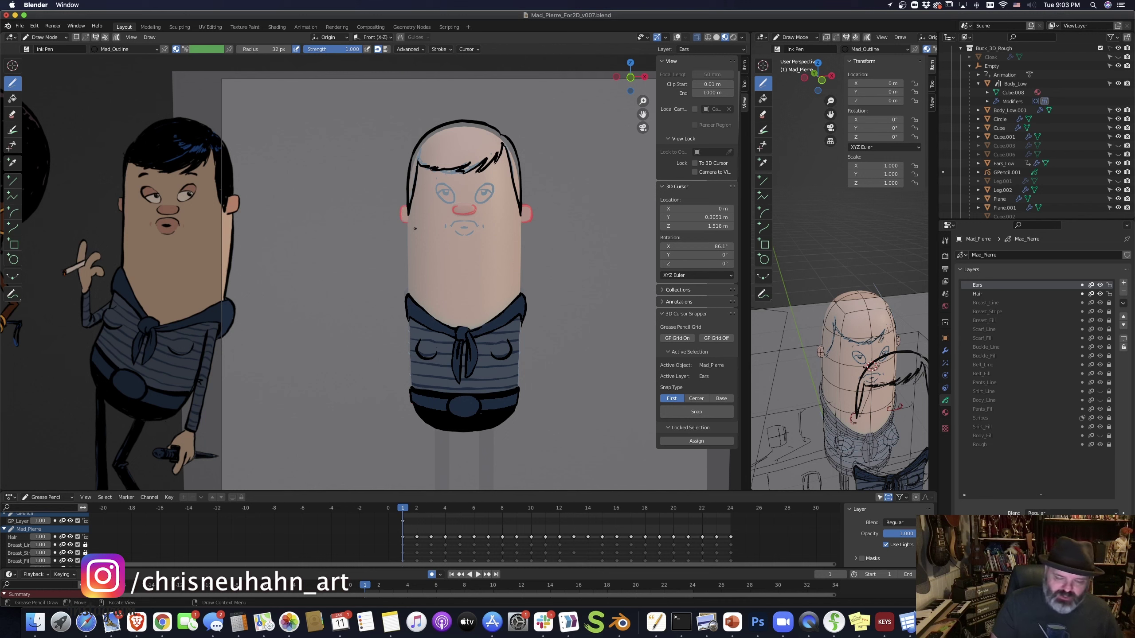
# Make the Ears layer active and draw the outline of both ears at frames 1 and 2
pyautogui.click(979, 296)
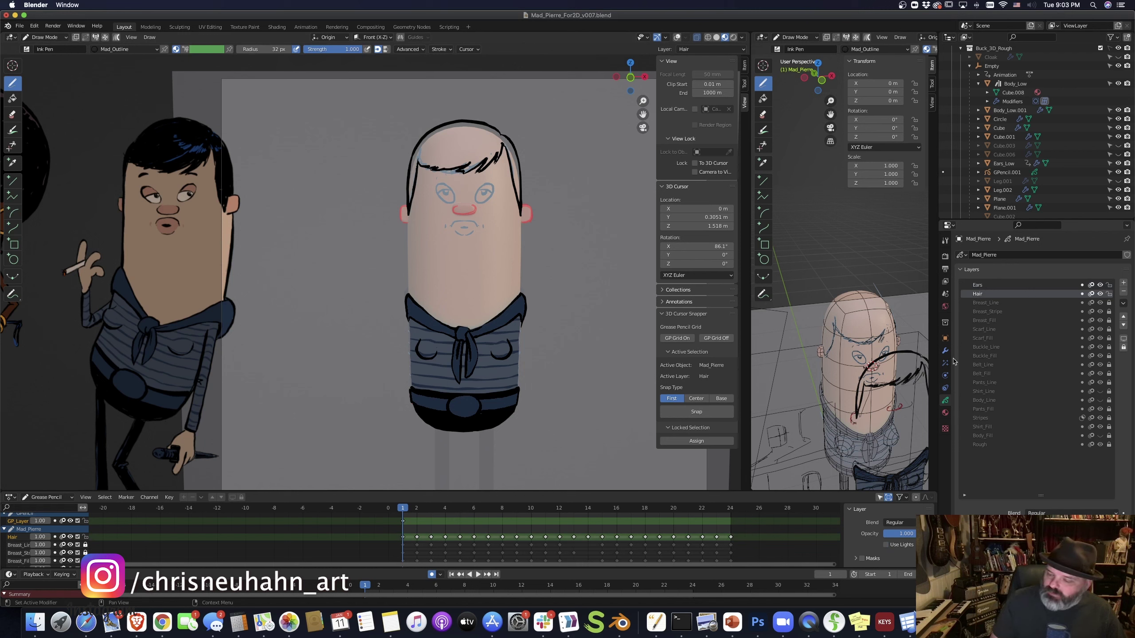
pyautogui.click(978, 286)
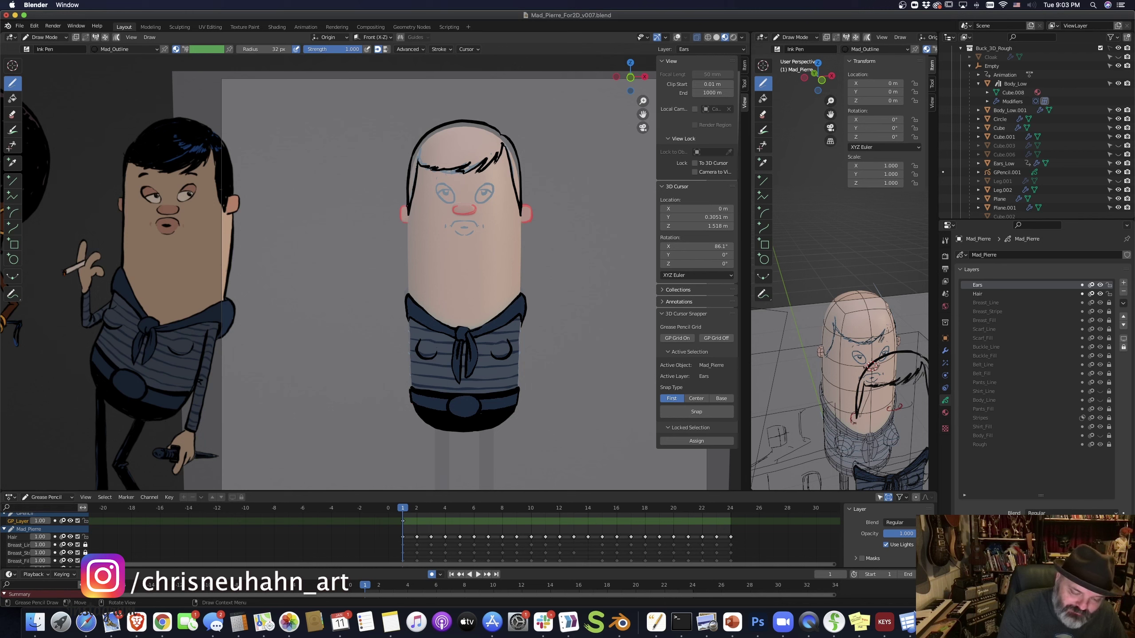
pyautogui.moveTo(408, 205); pyautogui.dragTo(408, 222)
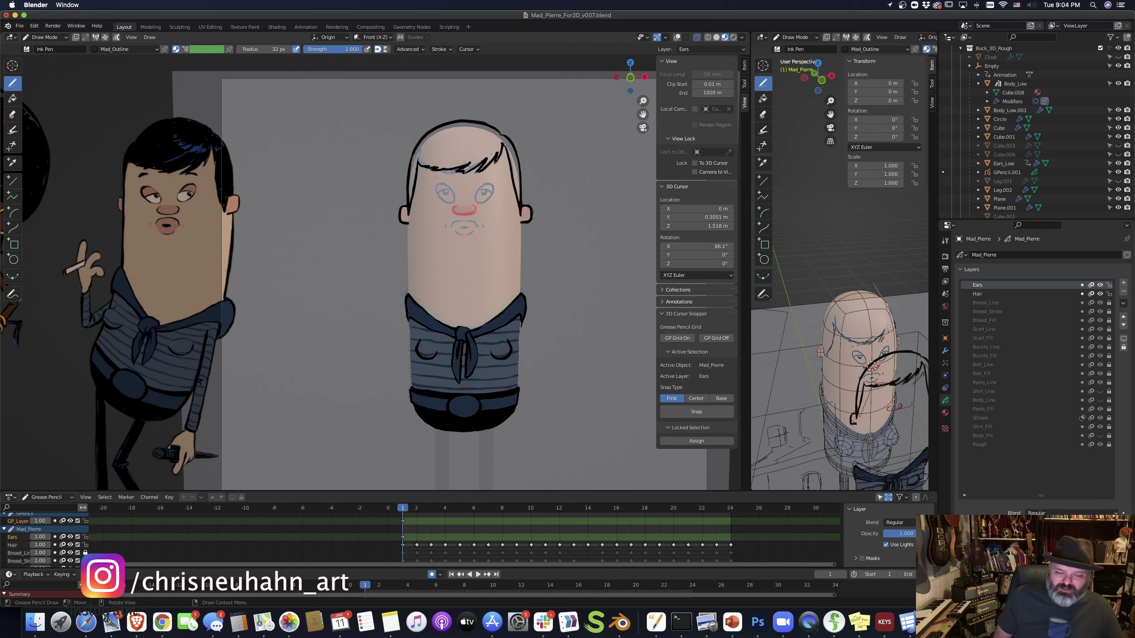
pyautogui.press('Right')
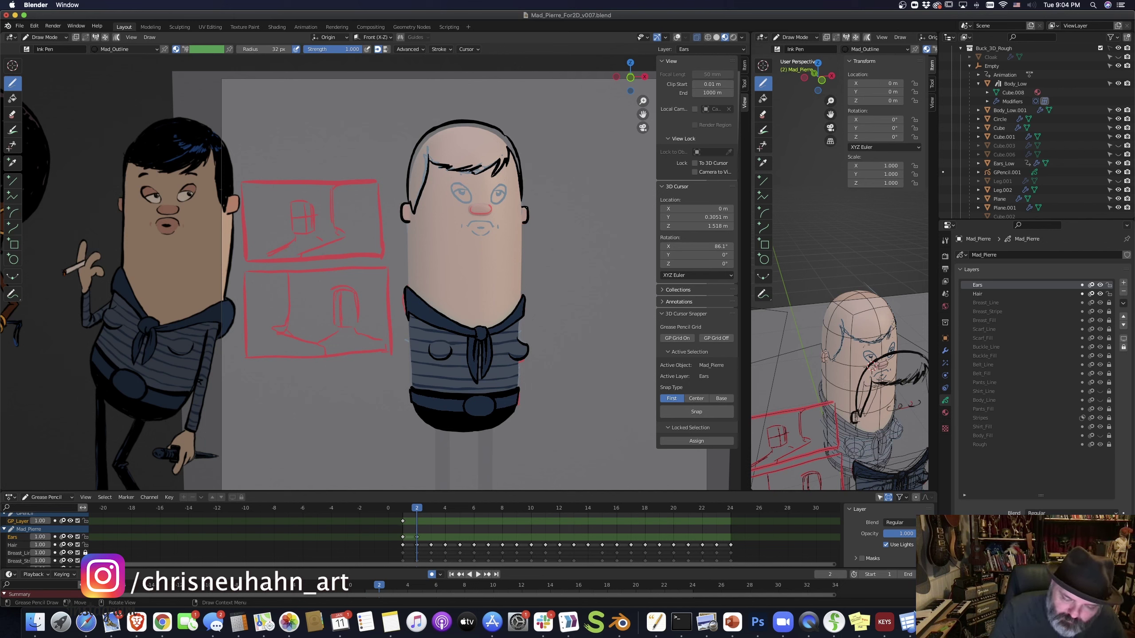
# Switch to Sculpt Mode and compare the ear outlines across frames 1 to 3
pyautogui.hotkey('ctrl', 'Tab')
pyautogui.press('Right')
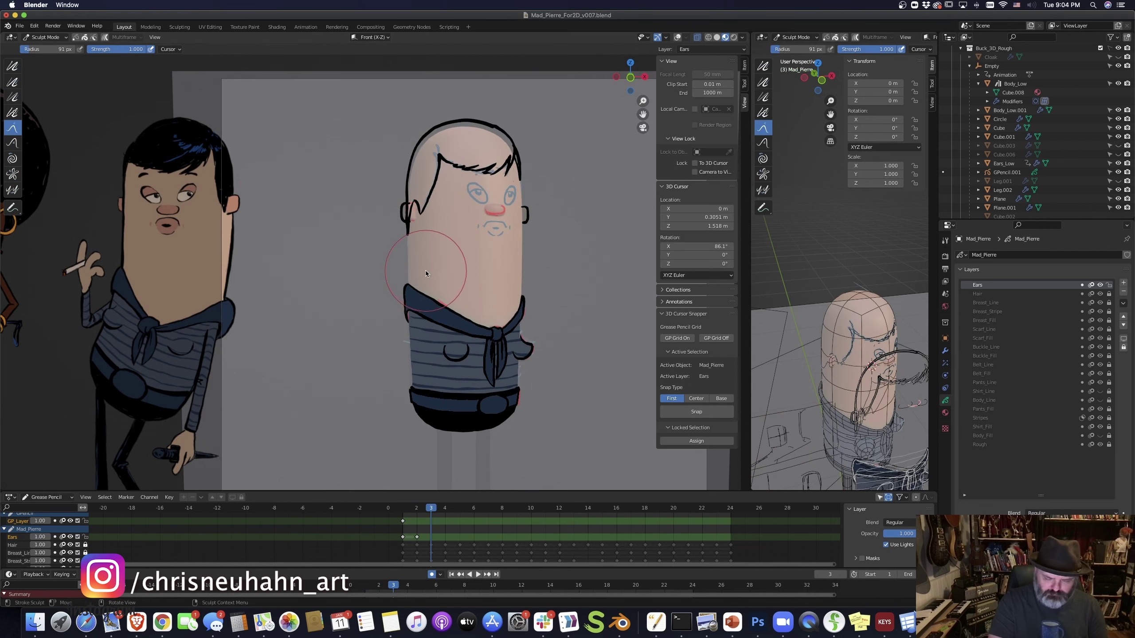
pyautogui.press('Left')
pyautogui.press('Left')
pyautogui.press('Right')
pyautogui.press('Left')
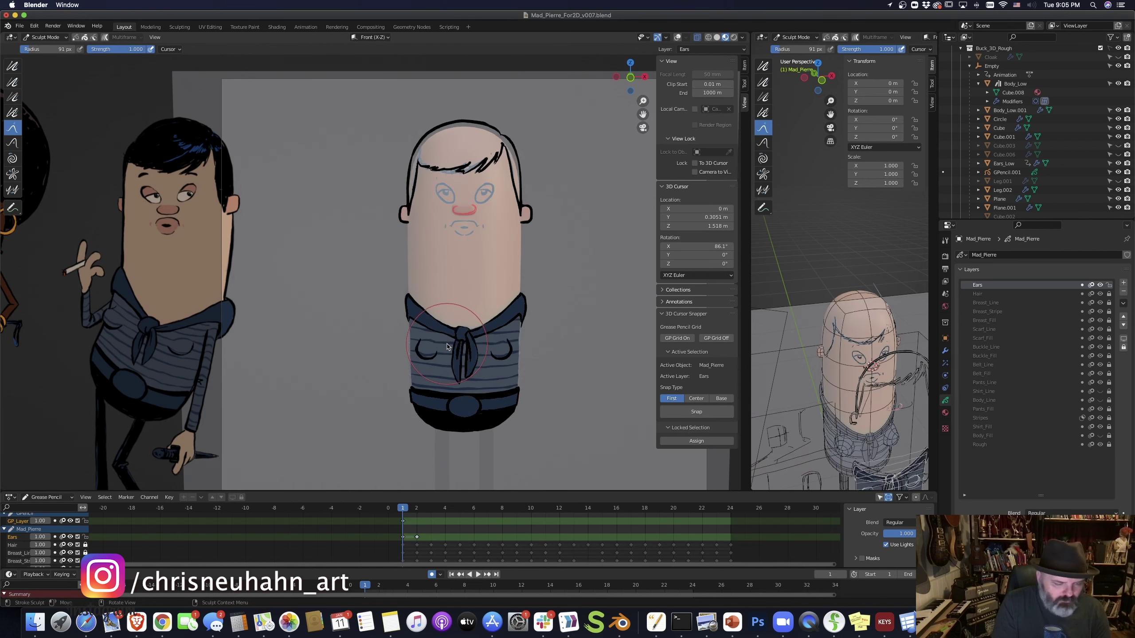
pyautogui.press('Right')
pyautogui.press('Left')
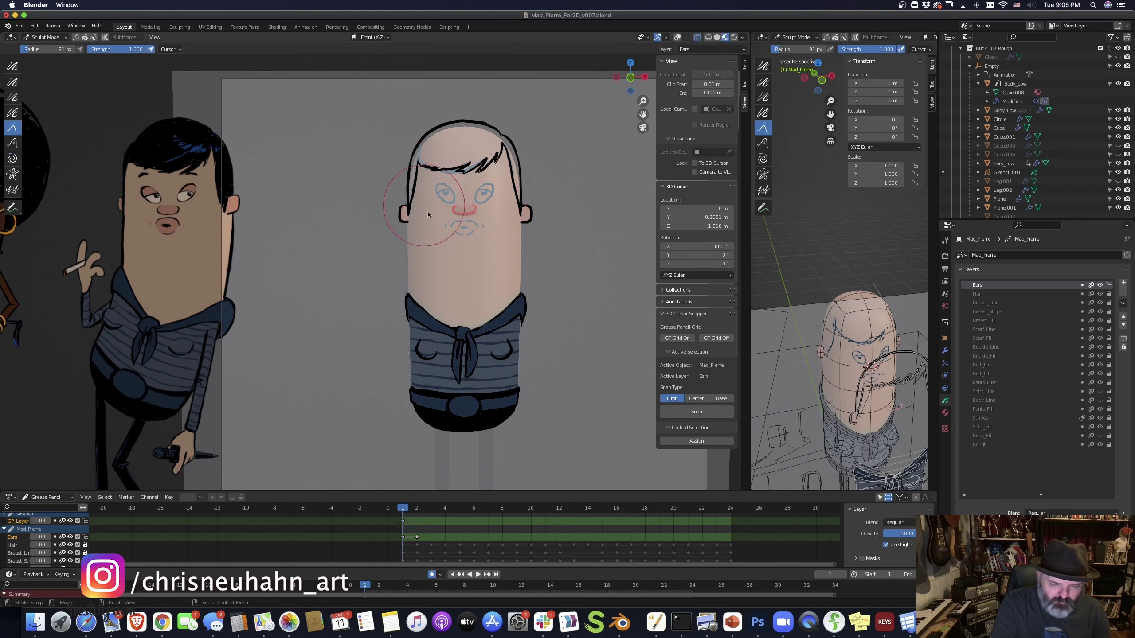
# Go to frame 3 in Draw Mode, lower the Hair layer's opacity and make the Ears layer active again
pyautogui.press('Right')
pyautogui.press('Right')
pyautogui.hotkey('ctrl', 'Tab')
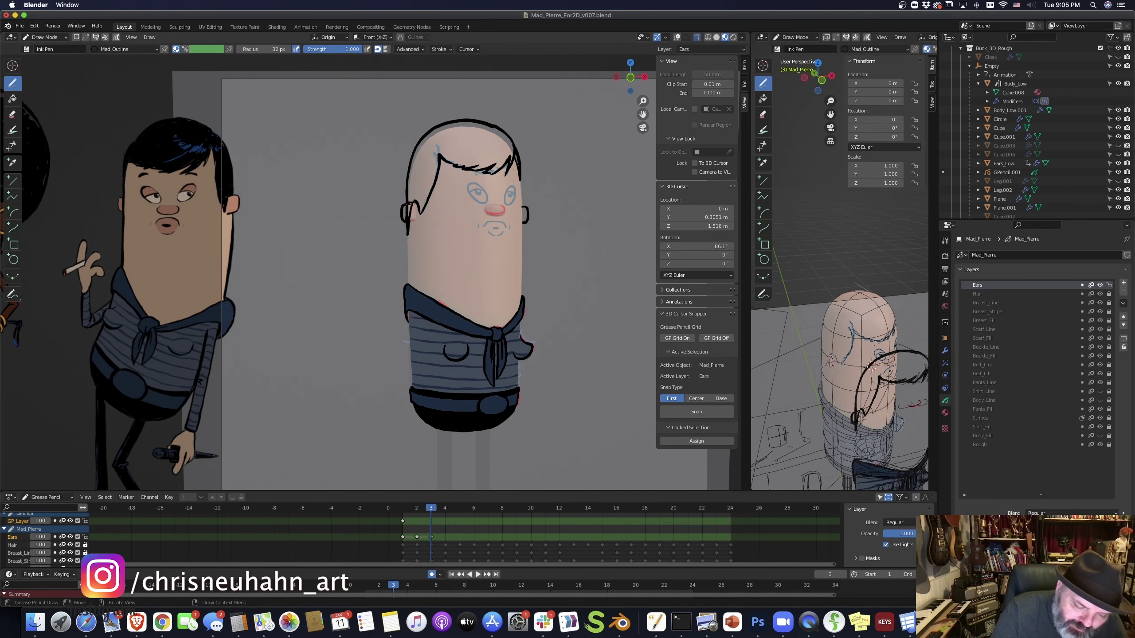
pyautogui.click(1015, 294)
pyautogui.moveTo(1072, 522); pyautogui.dragTo(1034, 522)
pyautogui.click(978, 286)
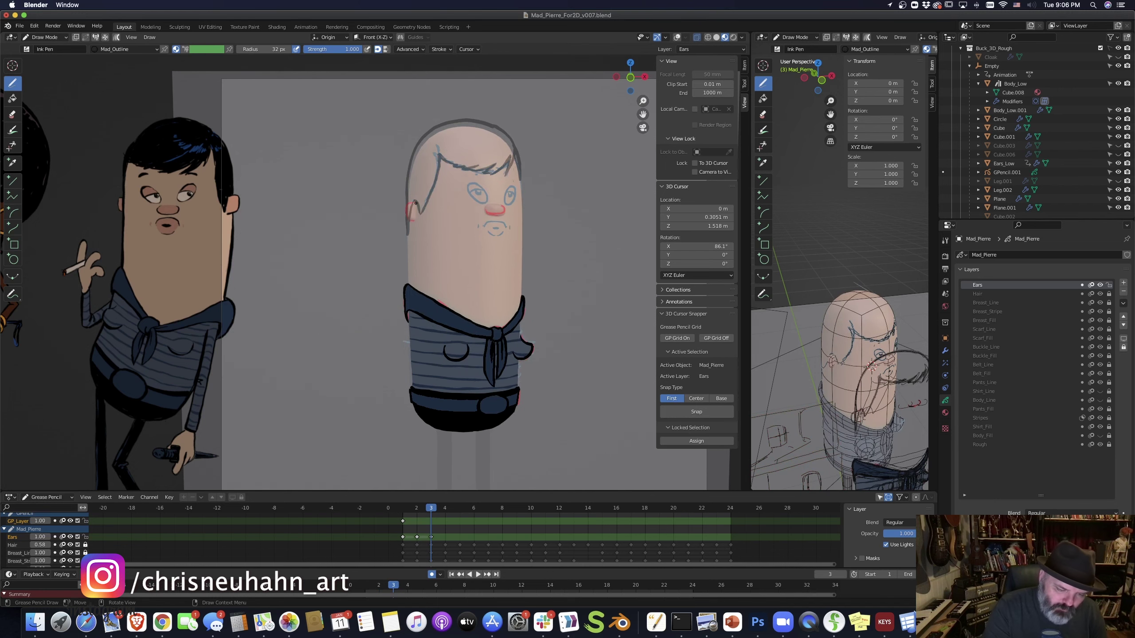
# Draw the ear outline at frames 3 to 5 on the Ears layer, refining the frame 3 stroke in Sculpt Mode
pyautogui.hotkey('ctrl', 'Tab')
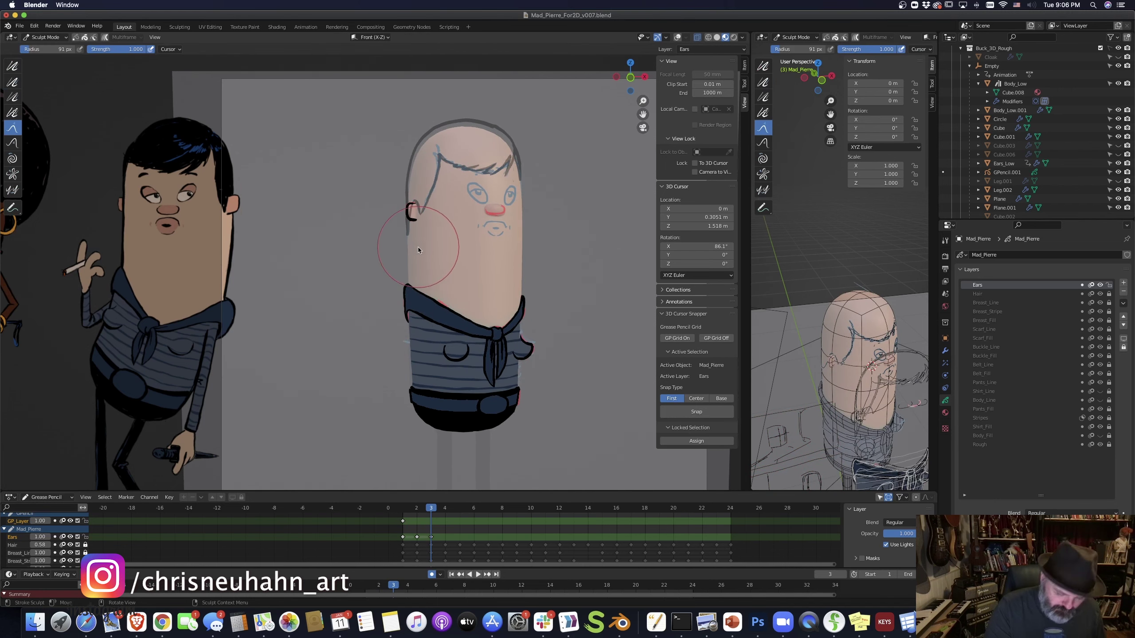
pyautogui.hotkey('ctrl', 'Tab')
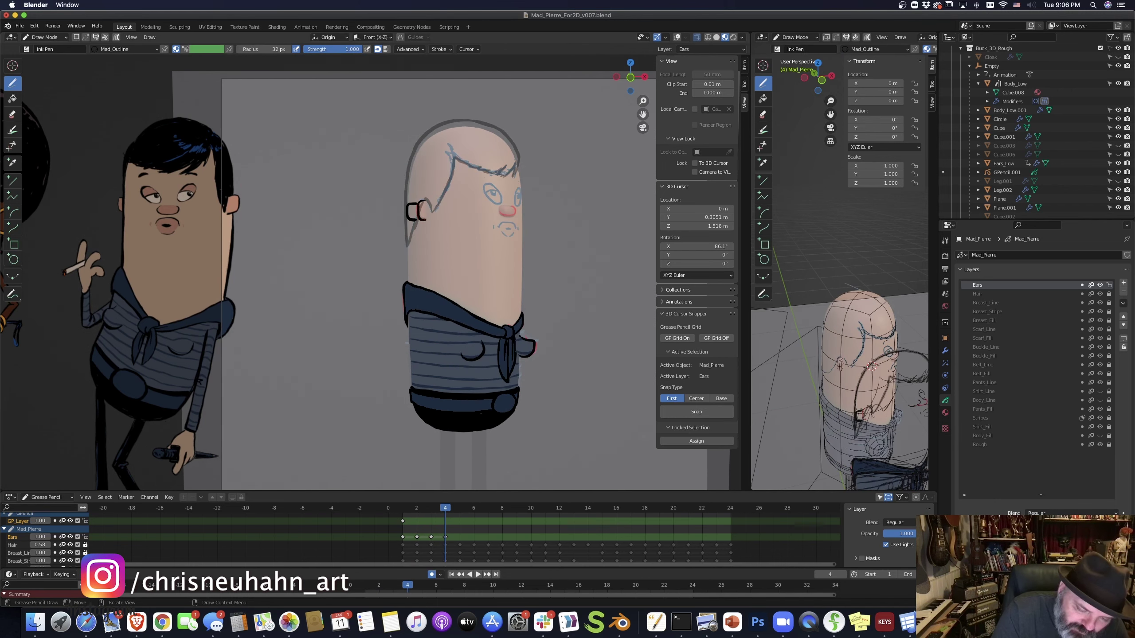
pyautogui.press('Right')
pyautogui.press('Right')
pyautogui.press('Right')
pyautogui.press('Right')
pyautogui.press('Right')
pyautogui.press('Right')
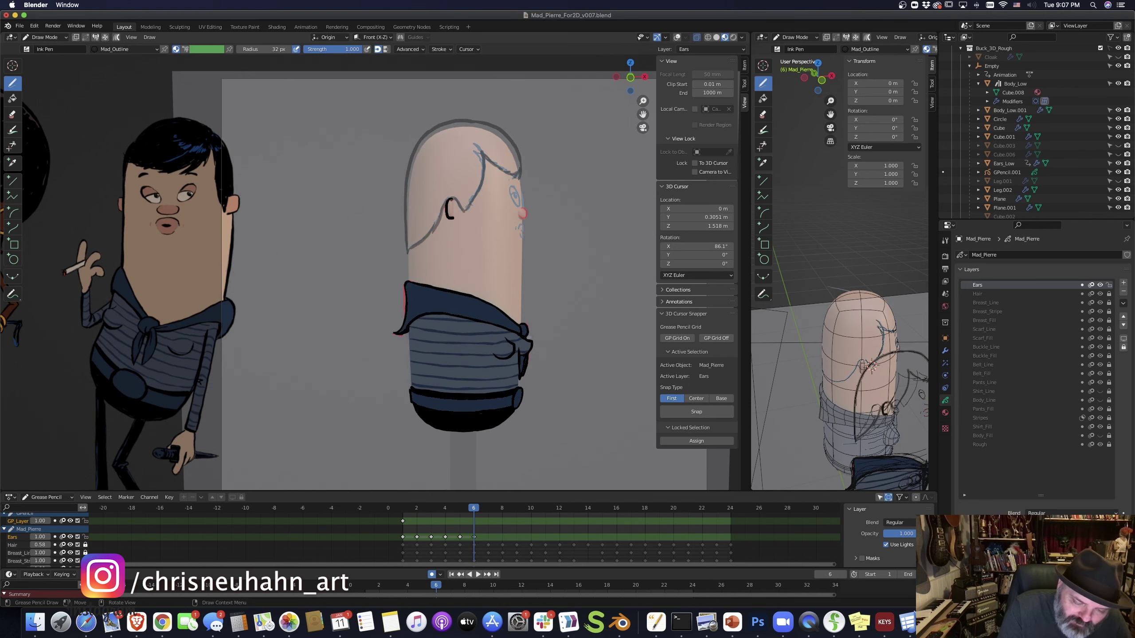
# Draw the ear outlines frame by frame from frame 6 to frame 13, comparing neighbouring frames
pyautogui.press('Left')
pyautogui.moveTo(499, 201)
pyautogui.mouseDown()
pyautogui.moveTo(495, 219)
pyautogui.moveTo(523, 223)
pyautogui.mouseUp()
pyautogui.press('Right')
pyautogui.press('Right')
pyautogui.hotkey('ctrl', 'z')
pyautogui.press('Left')
pyautogui.press('Right')
pyautogui.press('Right')
pyautogui.press('Right')
pyautogui.press('Right')
pyautogui.press('Right')
pyautogui.press('Left')
pyautogui.press('Left')
pyautogui.press('Right')
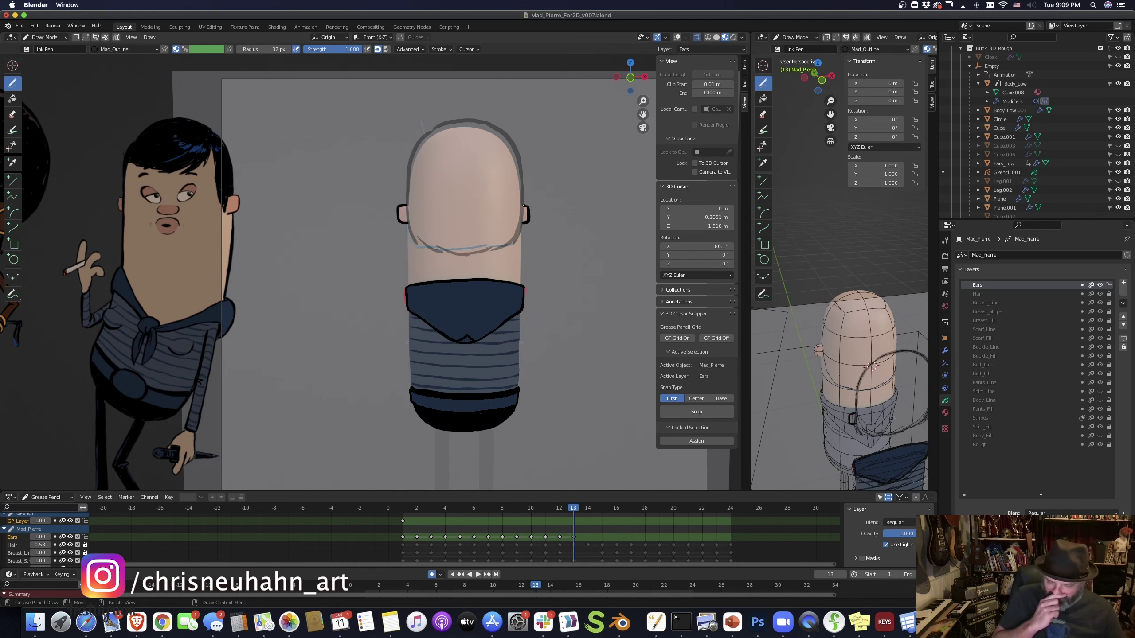
# Try duplicating the Ears keyframes in reverse order up to frame 24, then delete the copies from frame 14 onward
pyautogui.click(559, 537)
pyautogui.hotkey('alt', 'shift', 'z')
pyautogui.hotkey('ctrl', 'Tab')
pyautogui.hotkey('shift', 'c')
pyautogui.hotkey('ctrl', 'Tab')
pyautogui.click(603, 410)
pyautogui.click(588, 555)
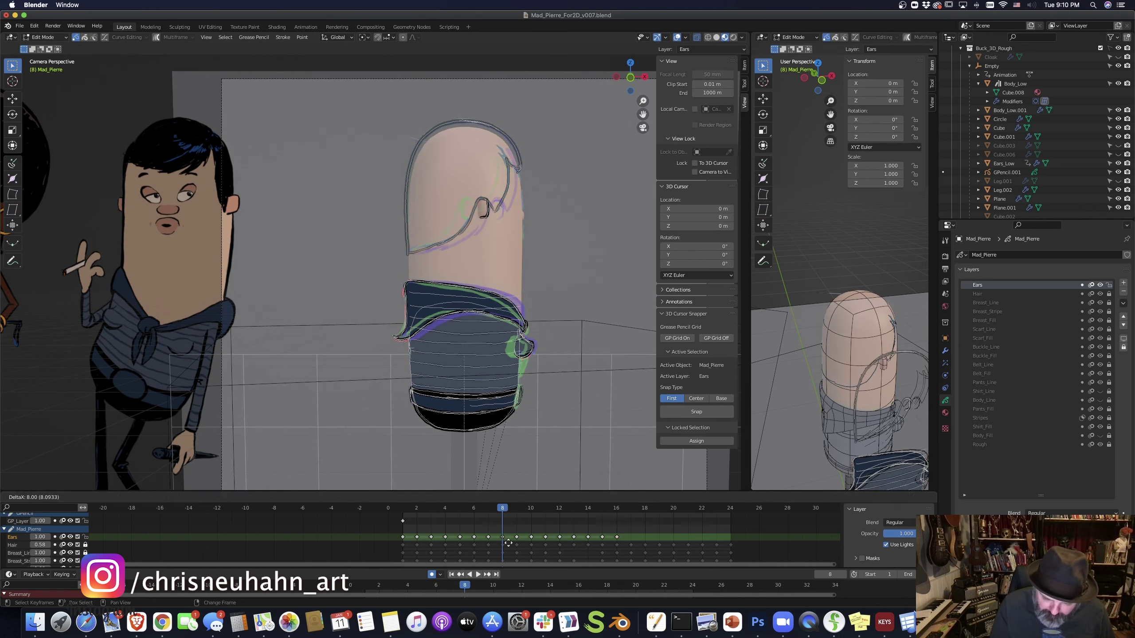
pyautogui.click(508, 542)
pyautogui.press('space')
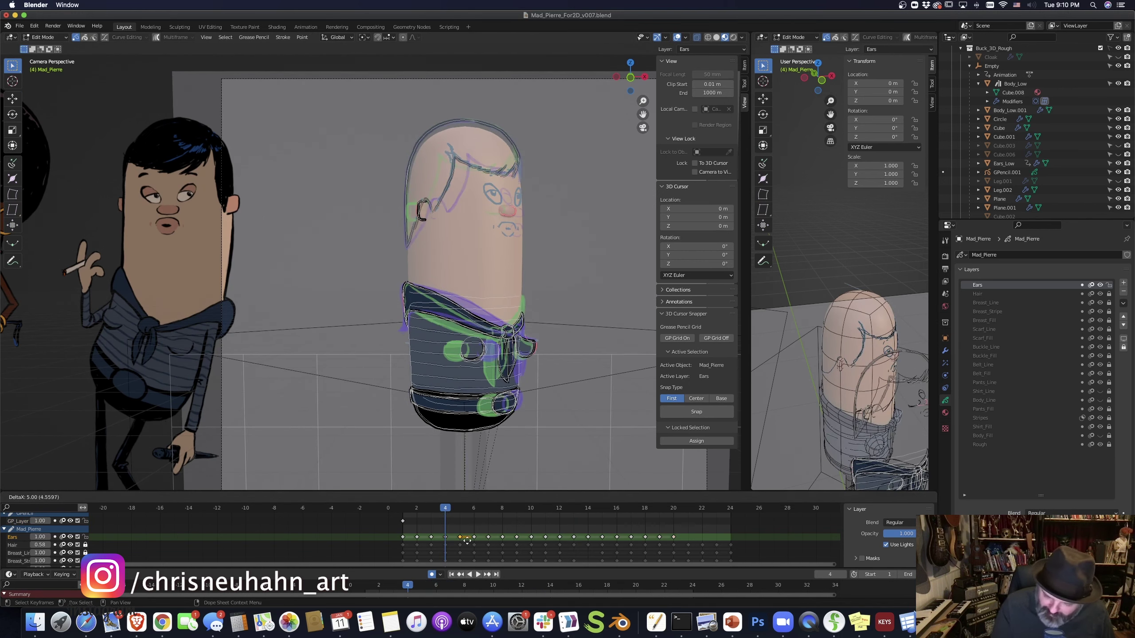
pyautogui.press('space')
pyautogui.moveTo(582, 529); pyautogui.dragTo(738, 547)
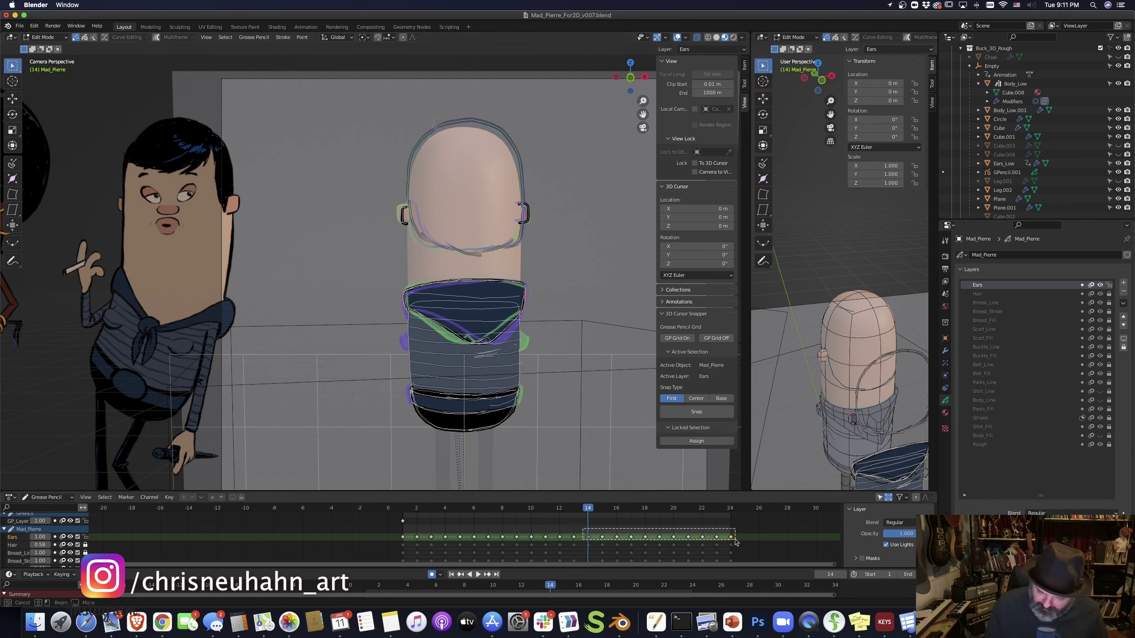
pyautogui.press('Delete')
# Return to Sculpt Mode and adjust the ear outline at frames 3 and 4 with the Grab brush
pyautogui.moveTo(574, 510); pyautogui.dragTo(443, 533)
pyautogui.hotkey('alt', 'shift', 'z')
pyautogui.hotkey('ctrl', 'Tab')
pyautogui.click(558, 414)
pyautogui.hotkey('shift', 'Left')
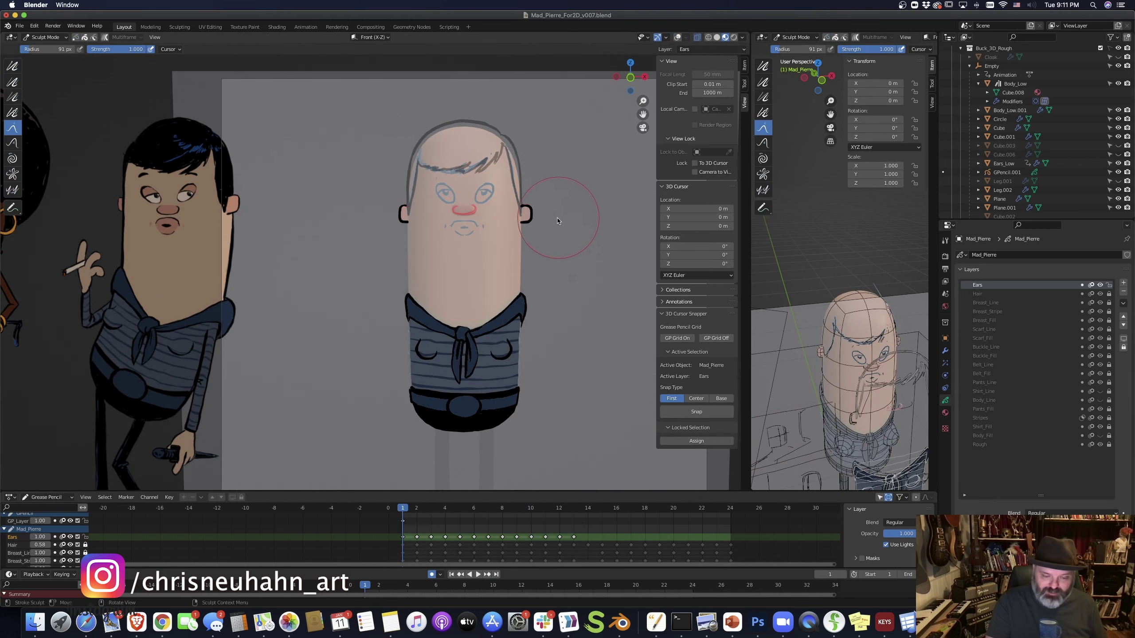
pyautogui.press('Right')
pyautogui.press('Right')
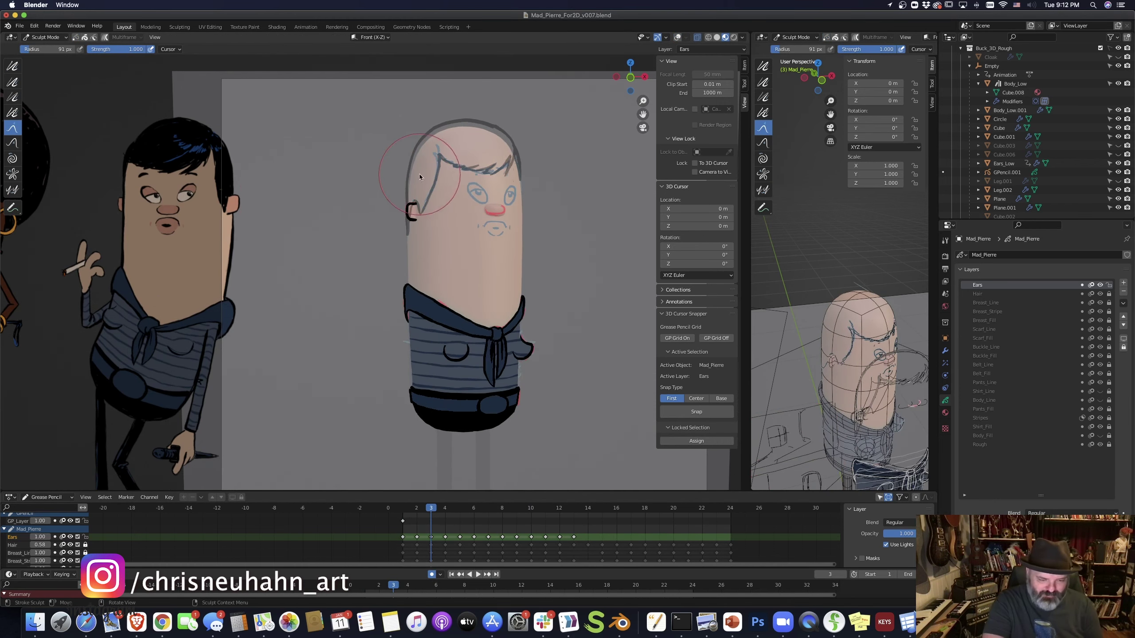
pyautogui.press('Left')
pyautogui.press('Right')
pyautogui.moveTo(436, 184); pyautogui.dragTo(421, 185)
pyautogui.press('Right')
pyautogui.moveTo(420, 251); pyautogui.dragTo(413, 250)
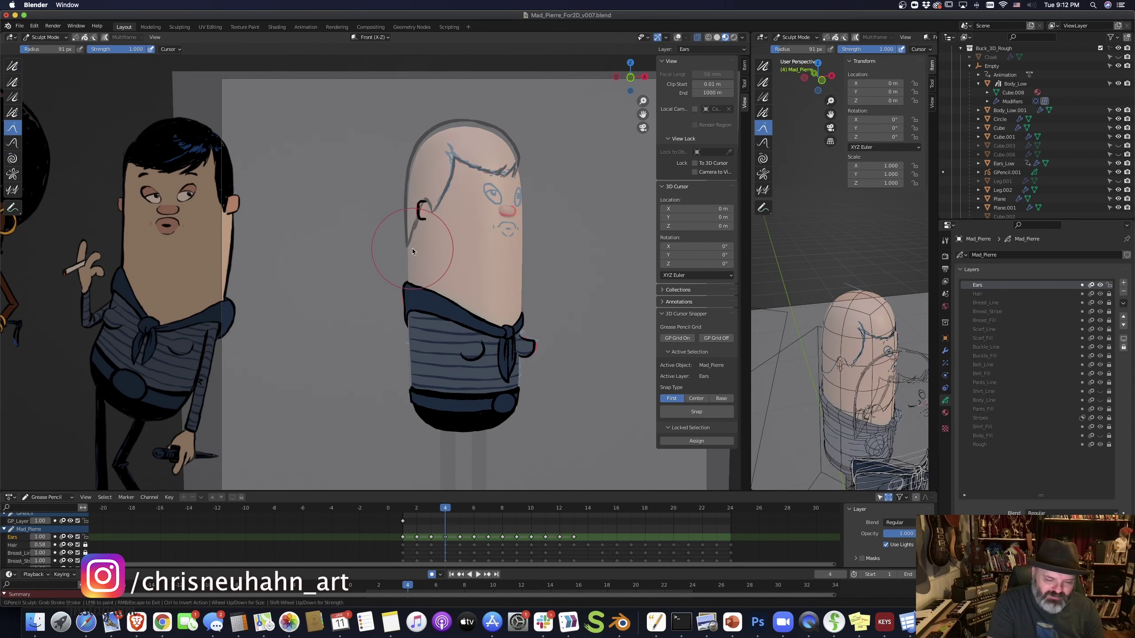
# Continue refining the ear outline's position frame by frame through frame 11 in Sculpt Mode
pyautogui.press('Right')
pyautogui.press('Right')
pyautogui.press('Right')
pyautogui.press('Right')
pyautogui.press('Right')
pyautogui.press('Right')
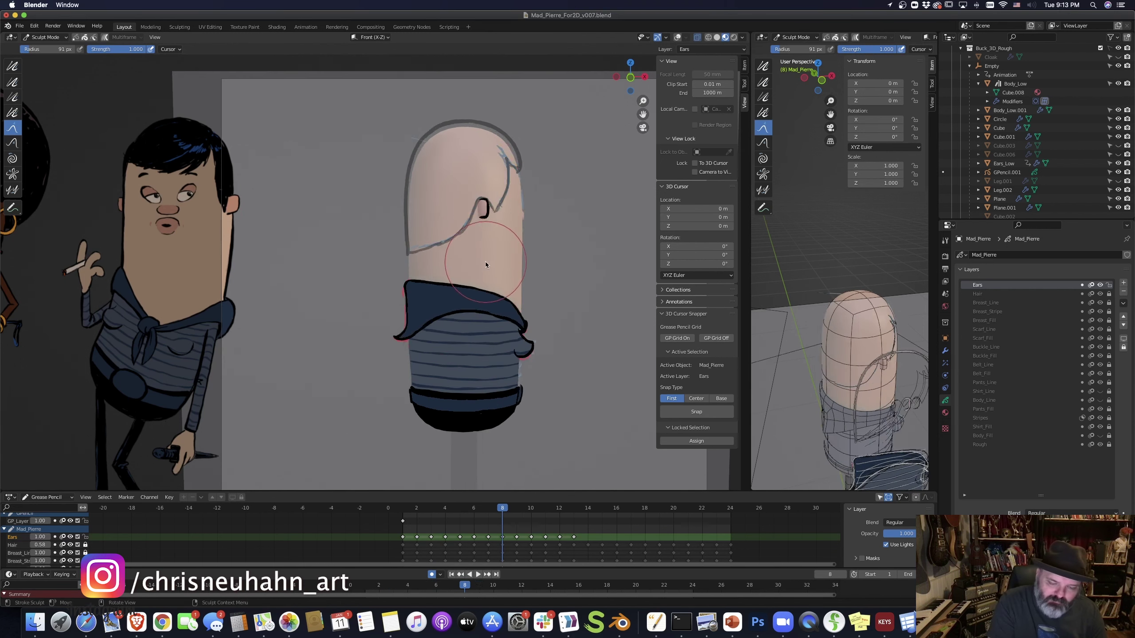
pyautogui.press('Right')
pyautogui.press('Right')
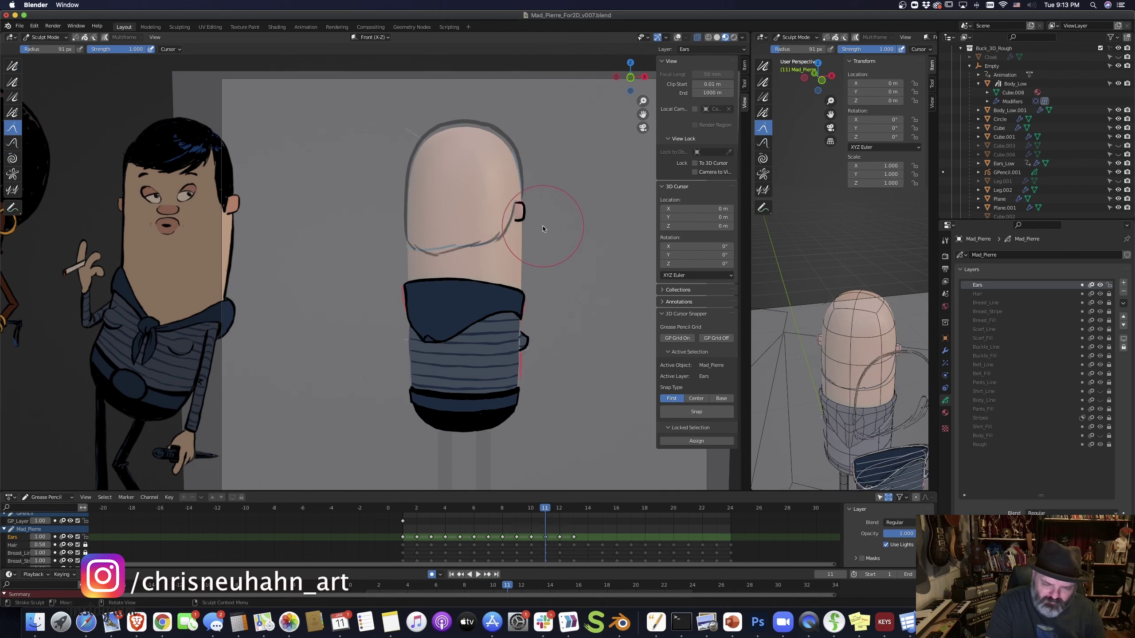
# Play back the turn, nudge the ear outline at frame 13 and compare it with frame 1
pyautogui.press('space')
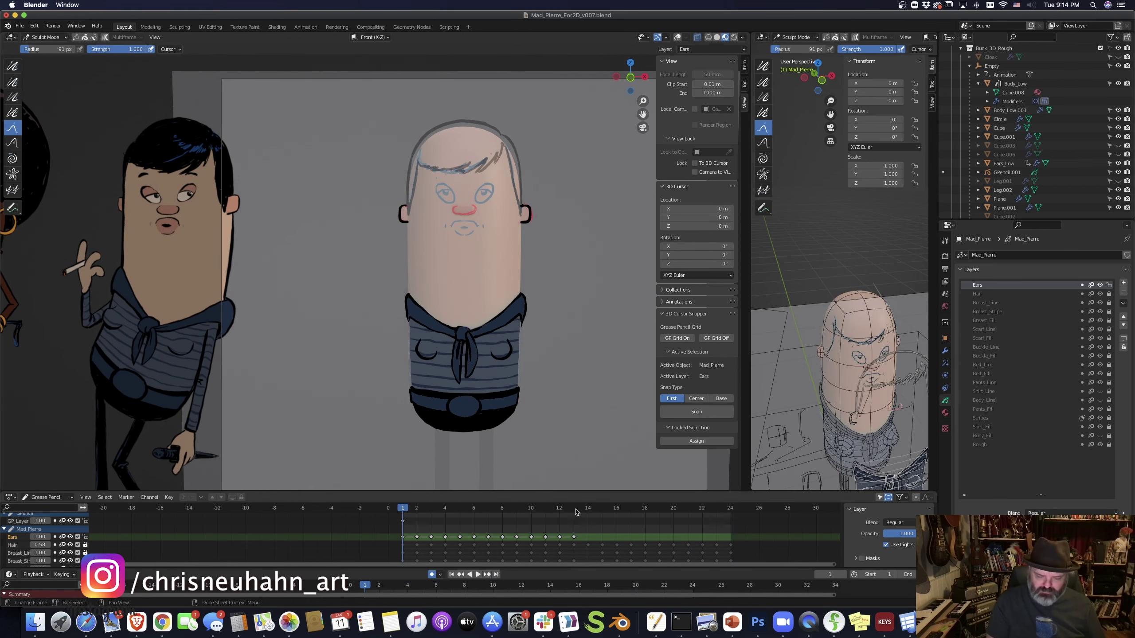
pyautogui.press('space')
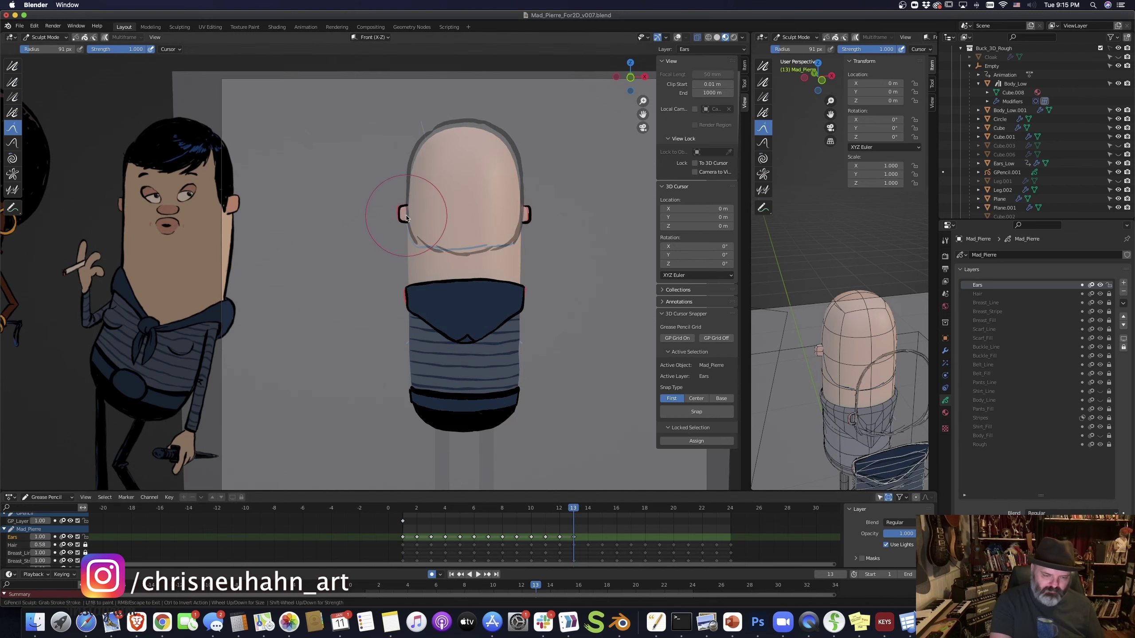
pyautogui.hotkey('shift', 'Left')
pyautogui.click(580, 516)
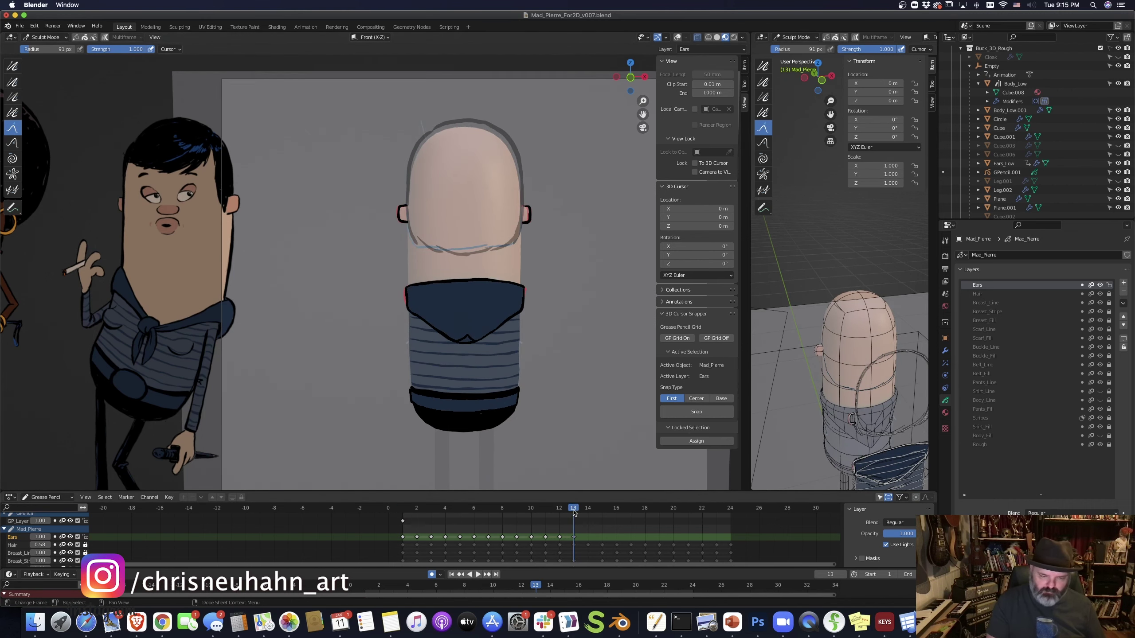
pyautogui.moveTo(576, 514); pyautogui.dragTo(403, 514)
pyautogui.moveTo(402, 514)
pyautogui.mouseDown()
pyautogui.moveTo(575, 514)
pyautogui.moveTo(403, 513)
pyautogui.mouseUp()
pyautogui.moveTo(403, 513)
pyautogui.mouseDown()
pyautogui.moveTo(572, 514)
pyautogui.moveTo(403, 514)
pyautogui.mouseUp()
# Rename the Ears layer to Ears_Line and add an active layer named Ear_Fill directly below it
pyautogui.doubleClick(983, 284)
pyautogui.write('Ears_Line')
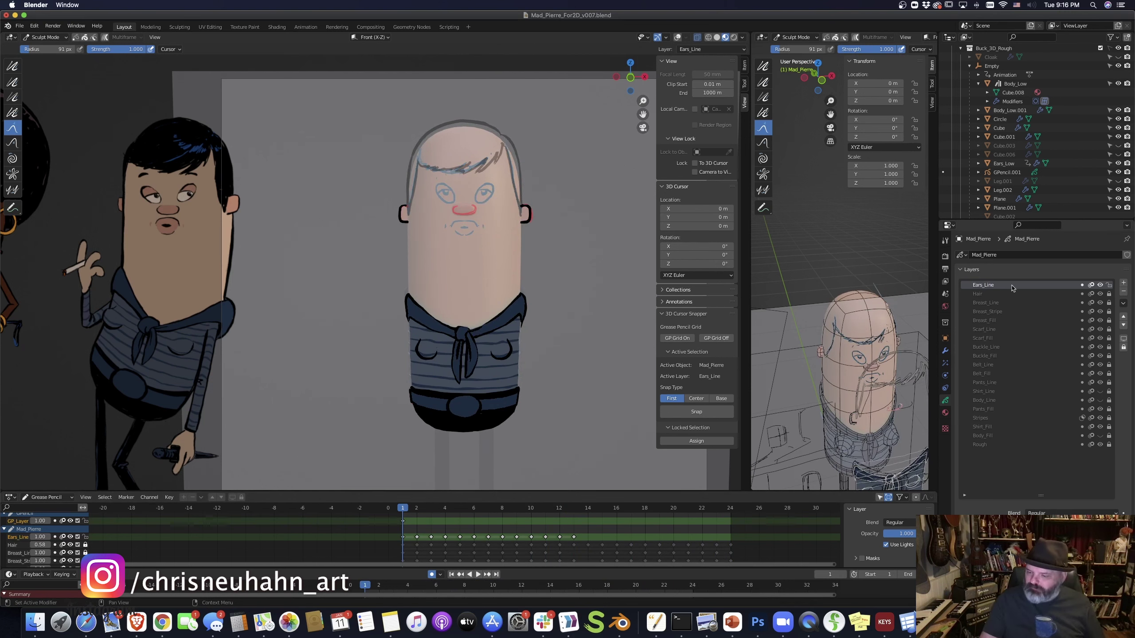
pyautogui.click(1123, 282)
pyautogui.doubleClick(983, 294)
pyautogui.write('Ear_Fill')
pyautogui.click(983, 285)
pyautogui.click(985, 295)
# Create a new grease pencil material named Mad_Ears with a skin-toned fill
pyautogui.click(945, 412)
pyautogui.click(1127, 255)
pyautogui.click(1030, 328)
pyautogui.click(983, 328)
pyautogui.write('E')
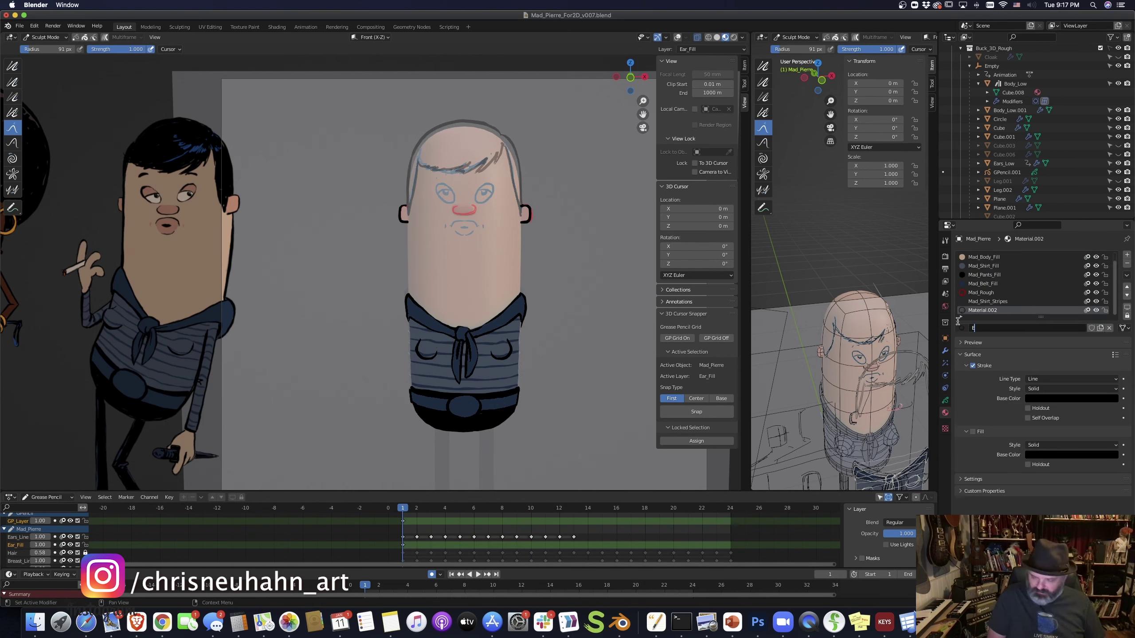
# Switch to Draw Mode and restore the Hair layer to full opacity
pyautogui.click(945, 401)
pyautogui.hotkey('ctrl', 'Tab')
pyautogui.click(551, 246)
pyautogui.click(978, 303)
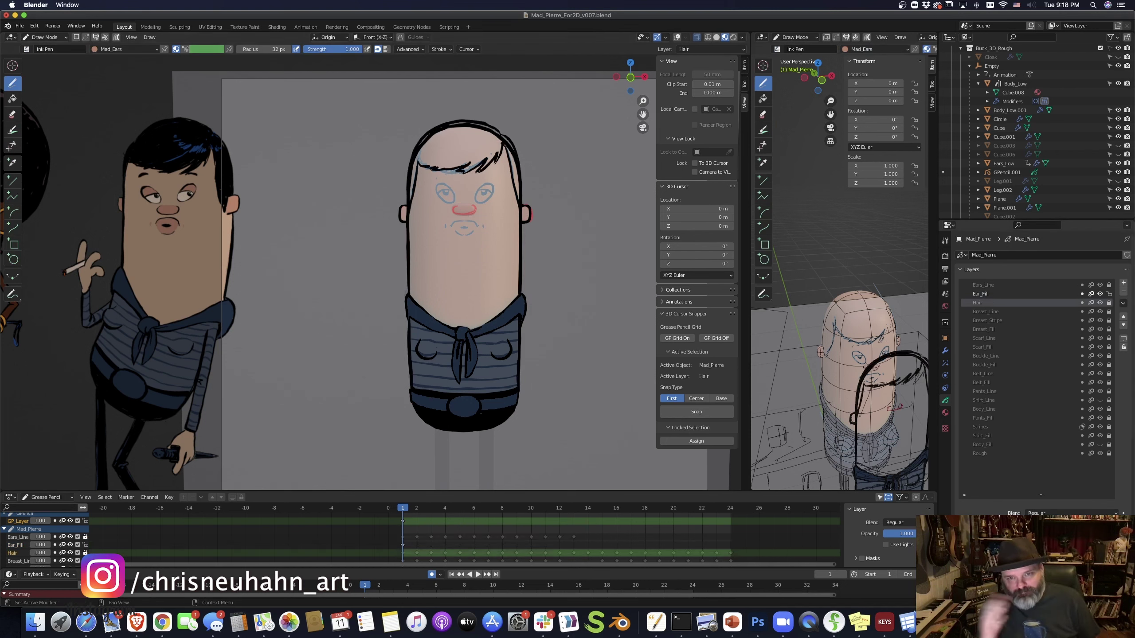
# Paint the ear fill with Mad_Ears on the Ear_Fill layer at frames 1 to 4
pyautogui.click(980, 294)
pyautogui.press('Right')
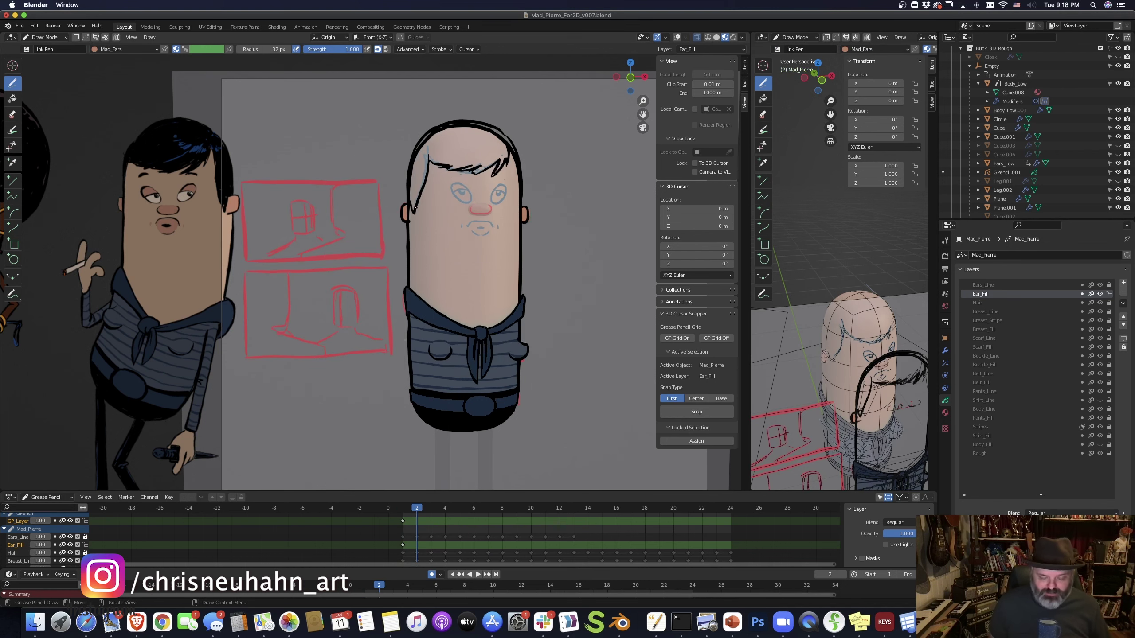
pyautogui.press('Right')
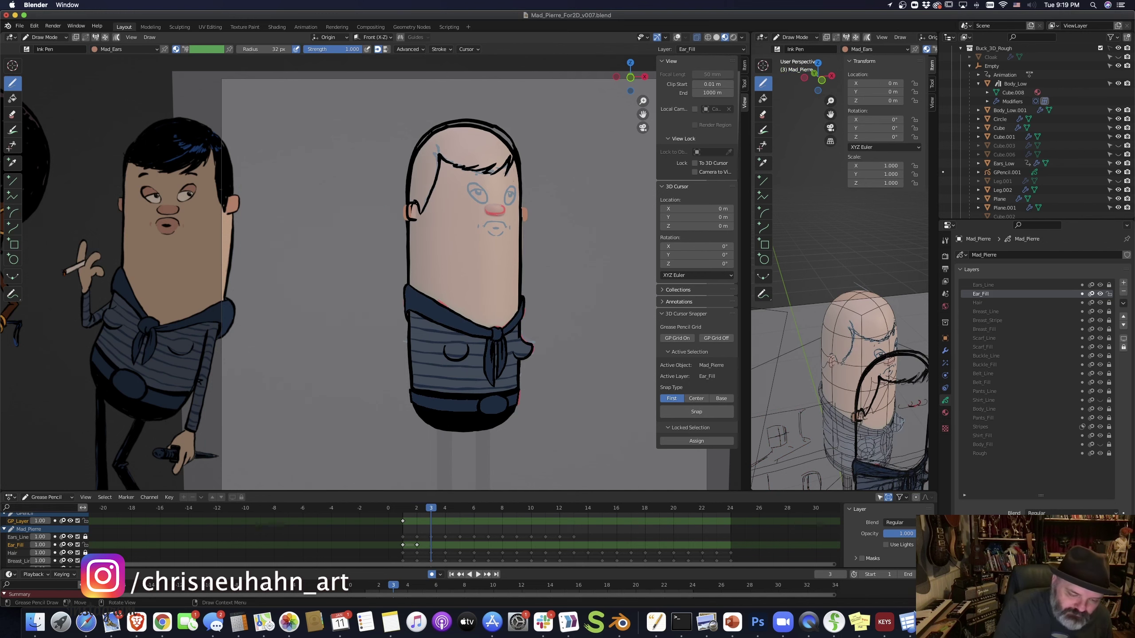
pyautogui.press('Left')
pyautogui.moveTo(418, 204)
pyautogui.mouseDown()
pyautogui.moveTo(412, 217)
pyautogui.moveTo(424, 218)
pyautogui.mouseUp()
pyautogui.press('Right')
pyautogui.press('Right')
pyautogui.press('Right')
pyautogui.press('Right')
pyautogui.press('Right')
pyautogui.press('Right')
pyautogui.press('Right')
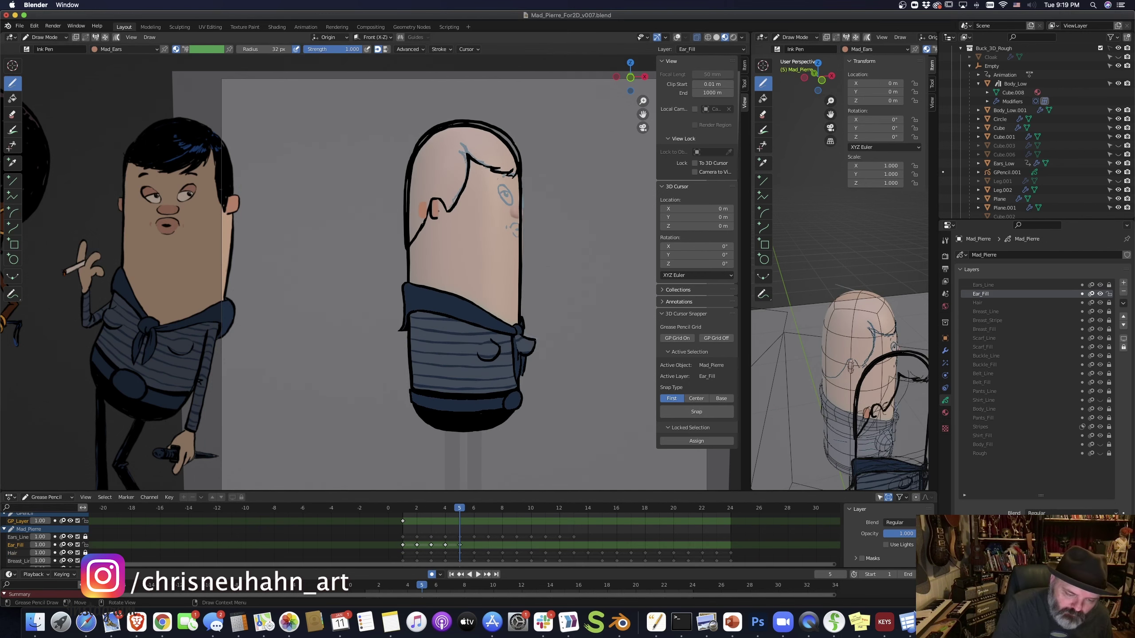
# Paint the ear fill on the Ear_Fill layer at frames 5 to 13
pyautogui.press('Right')
pyautogui.press('Right')
pyautogui.press('Right')
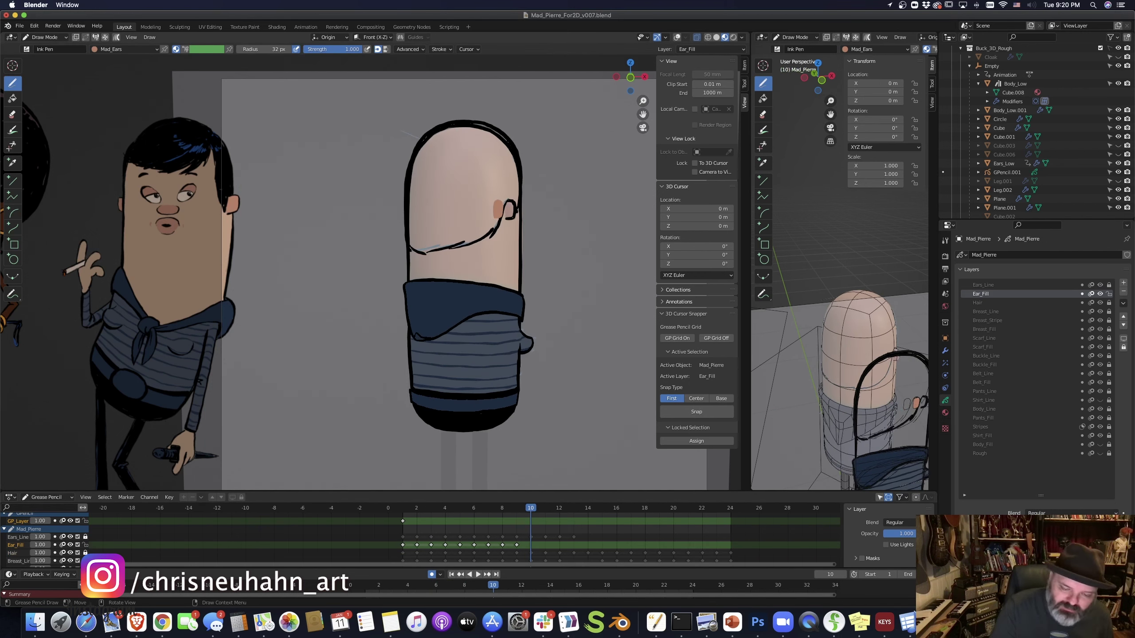
pyautogui.press('Right')
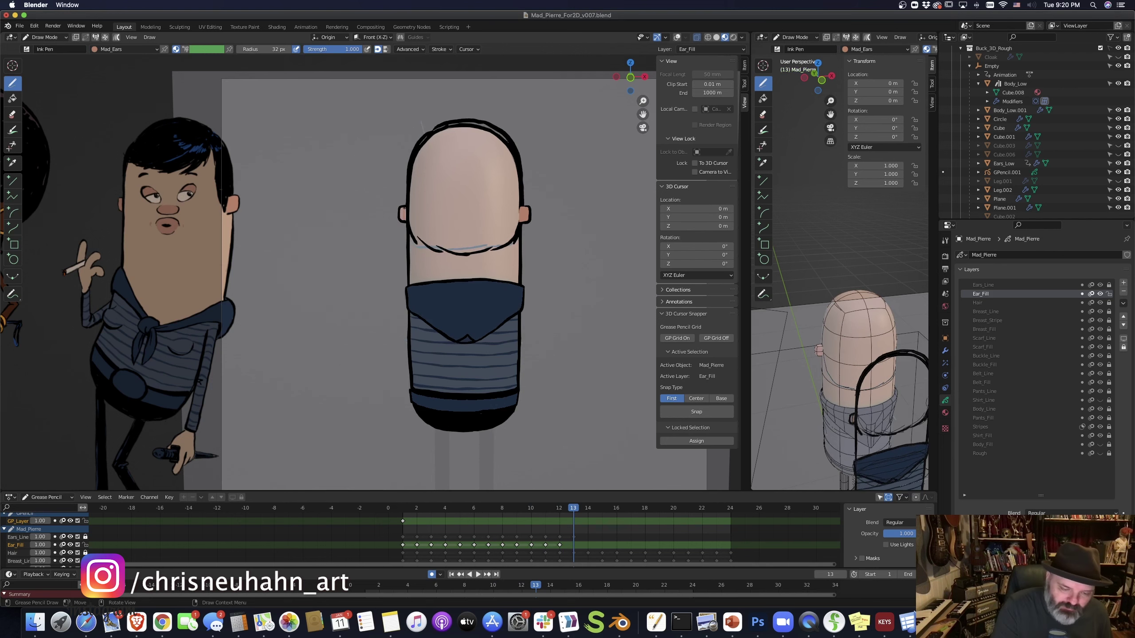
pyautogui.press('Right')
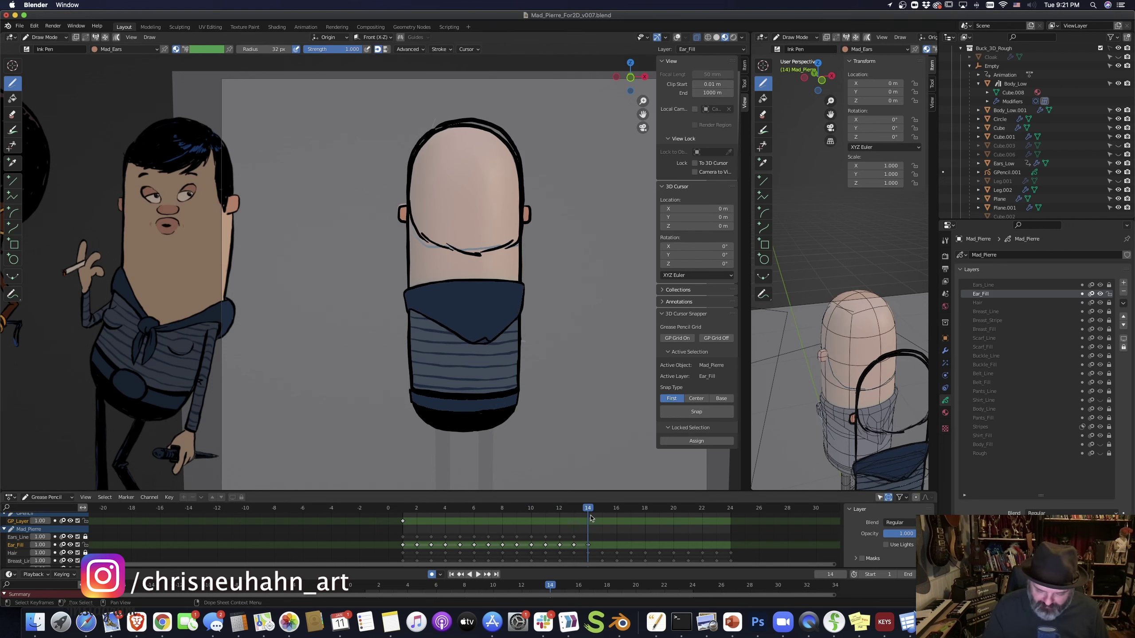
# Place Ears_Line and Ear_Fill keyframes at frame 14 and hide the rough 3D model in the viewport
pyautogui.click(588, 537)
pyautogui.click(589, 538)
pyautogui.click(589, 545)
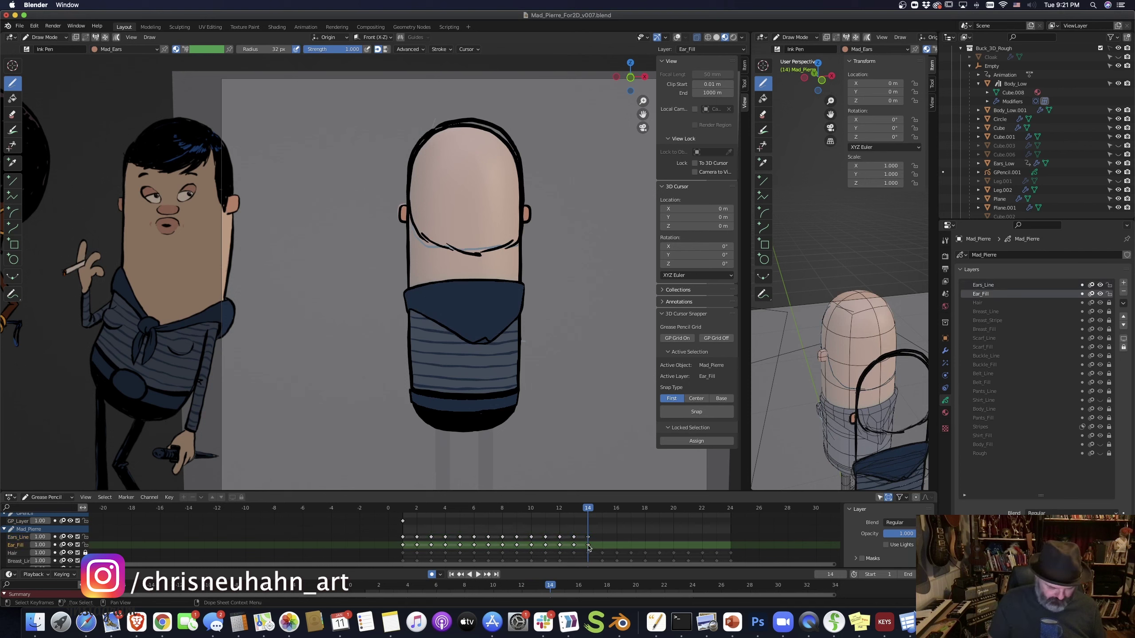
pyautogui.click(1118, 48)
pyautogui.scroll(1, 1118, 48)
pyautogui.moveTo(588, 508)
pyautogui.mouseDown()
pyautogui.moveTo(645, 508)
pyautogui.moveTo(574, 508)
pyautogui.mouseUp()
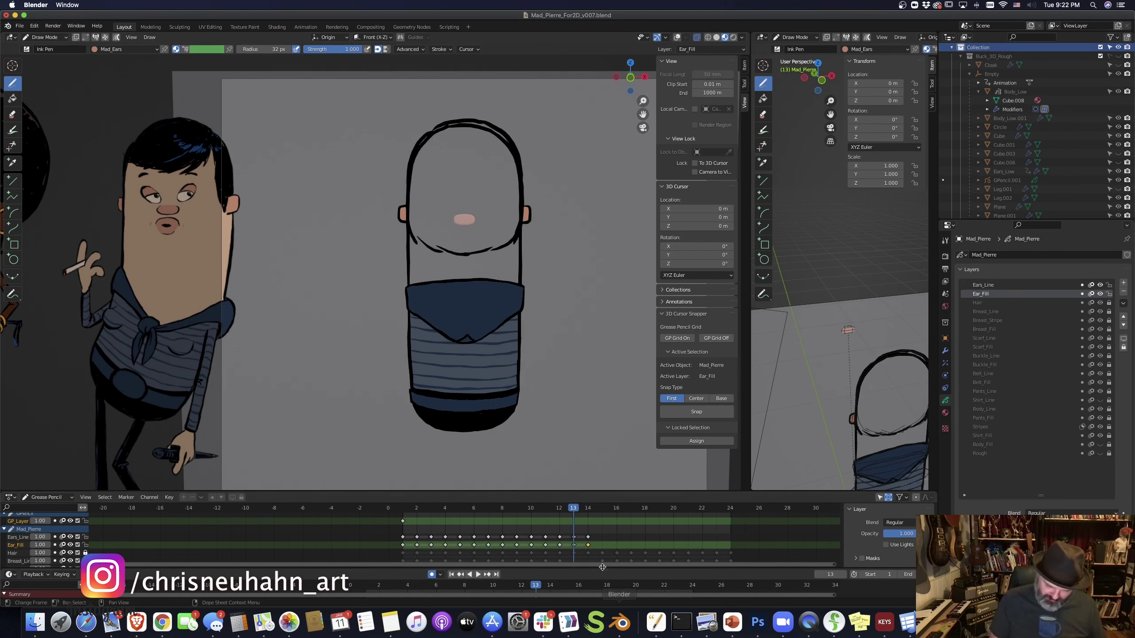
# Try duplicating the ear line and fill keyframes in reverse order up to frame 22, then undo the copies
pyautogui.press('Left')
pyautogui.press('Left')
pyautogui.press('Left')
pyautogui.press('Left')
pyautogui.press('Left')
pyautogui.press('Left')
pyautogui.press('Left')
pyautogui.press('Left')
pyautogui.hotkey('shift', 'd')
pyautogui.hotkey('shift', 'd')
pyautogui.hotkey('shift', 'd')
pyautogui.hotkey('shift', 'd')
pyautogui.hotkey('shift', 'd')
pyautogui.hotkey('shift', 'd')
pyautogui.hotkey('shift', 'd')
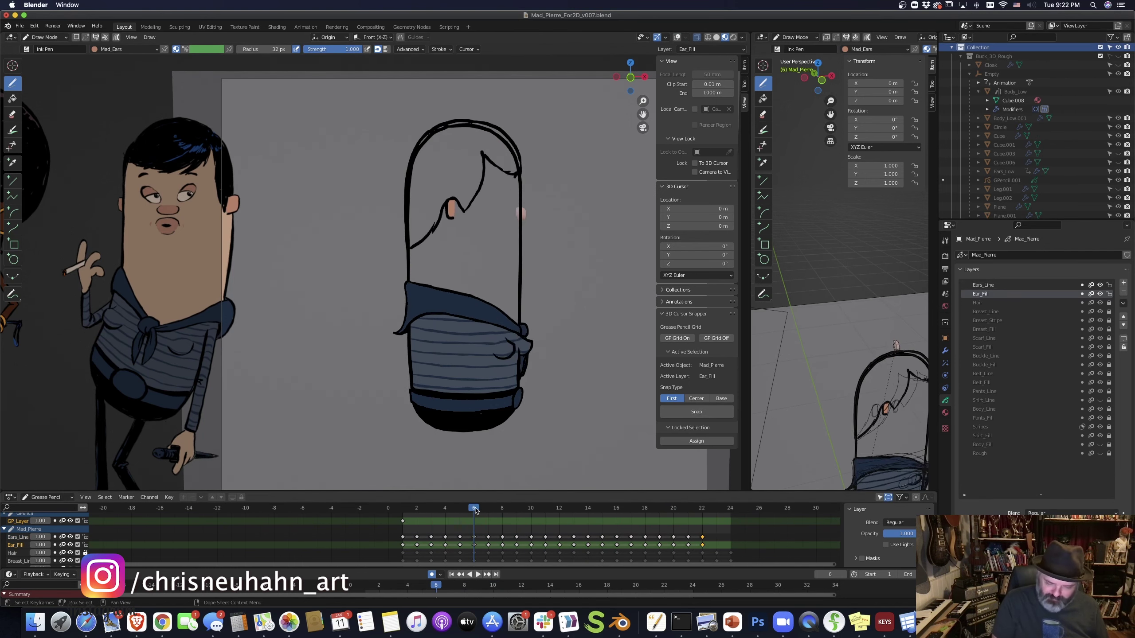
pyautogui.moveTo(460, 509); pyautogui.dragTo(588, 513)
pyautogui.hotkey('ctrl', 'z')
# Duplicate earlier ear line and fill keyframes in reverse order onto frames 15 and 16
pyautogui.click(572, 509)
pyautogui.click(560, 509)
pyautogui.hotkey('shift', 'd')
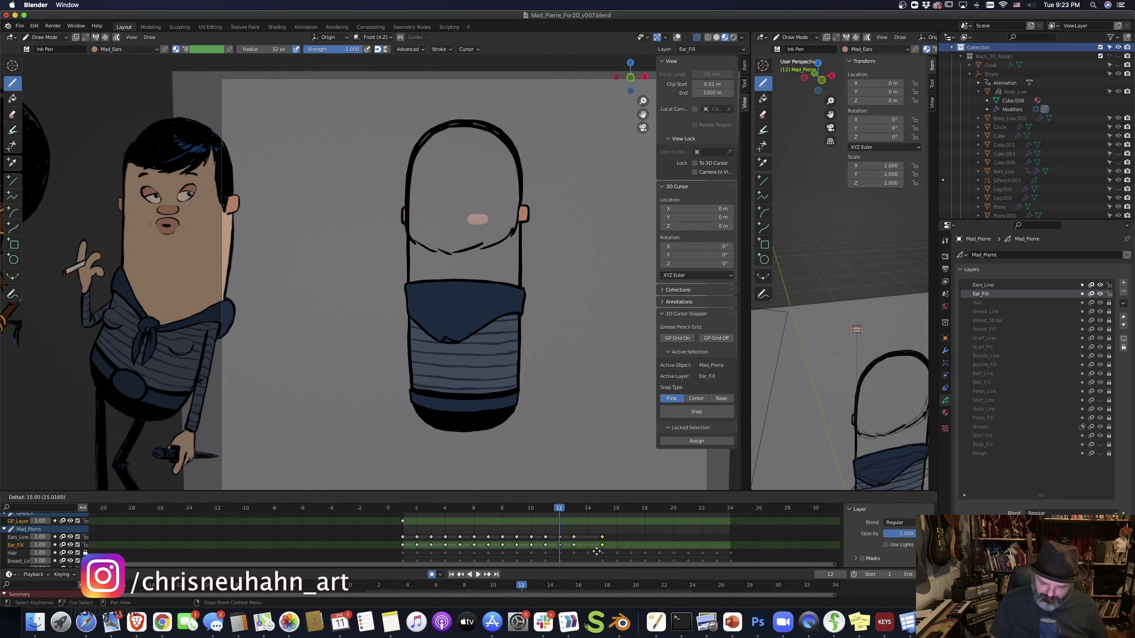
pyautogui.click(603, 547)
pyautogui.click(531, 509)
pyautogui.hotkey('shift', 'd')
pyautogui.click(618, 549)
# Duplicate the remaining ear line and fill keyframes in reverse order onto frames 17 to 24
pyautogui.press('Left')
pyautogui.press('Left')
pyautogui.press('Left')
pyautogui.press('Left')
pyautogui.press('Left')
pyautogui.press('Left')
pyautogui.press('Left')
pyautogui.press('Left')
pyautogui.hotkey('shift', 'd')
pyautogui.hotkey('shift', 'd')
pyautogui.hotkey('shift', 'd')
pyautogui.hotkey('shift', 'd')
pyautogui.hotkey('shift', 'd')
pyautogui.hotkey('shift', 'd')
pyautogui.hotkey('shift', 'd')
pyautogui.hotkey('shift', 'd')
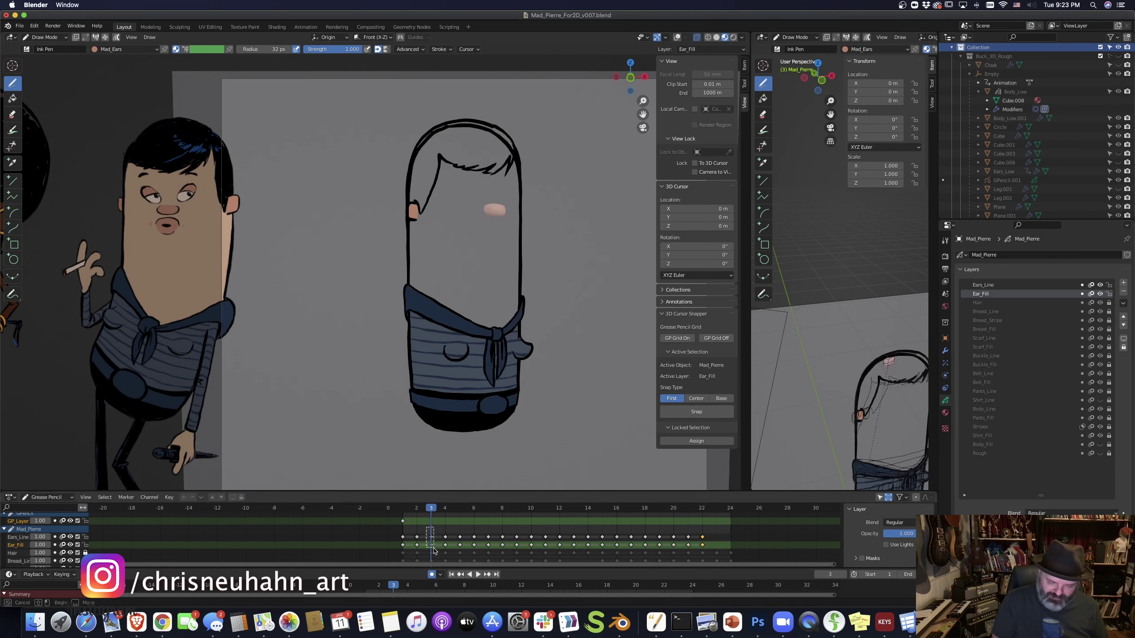
pyautogui.click(731, 546)
# Show the Body_Fill layer and step through the frames to frame 14 to check the ears against the body
pyautogui.press('Right')
pyautogui.press('Right')
pyautogui.press('Right')
pyautogui.press('Right')
pyautogui.press('Right')
pyautogui.press('Right')
pyautogui.click(1099, 444)
pyautogui.press('Right')
pyautogui.press('Right')
pyautogui.press('Right')
pyautogui.press('Right')
pyautogui.press('Right')
pyautogui.press('Right')
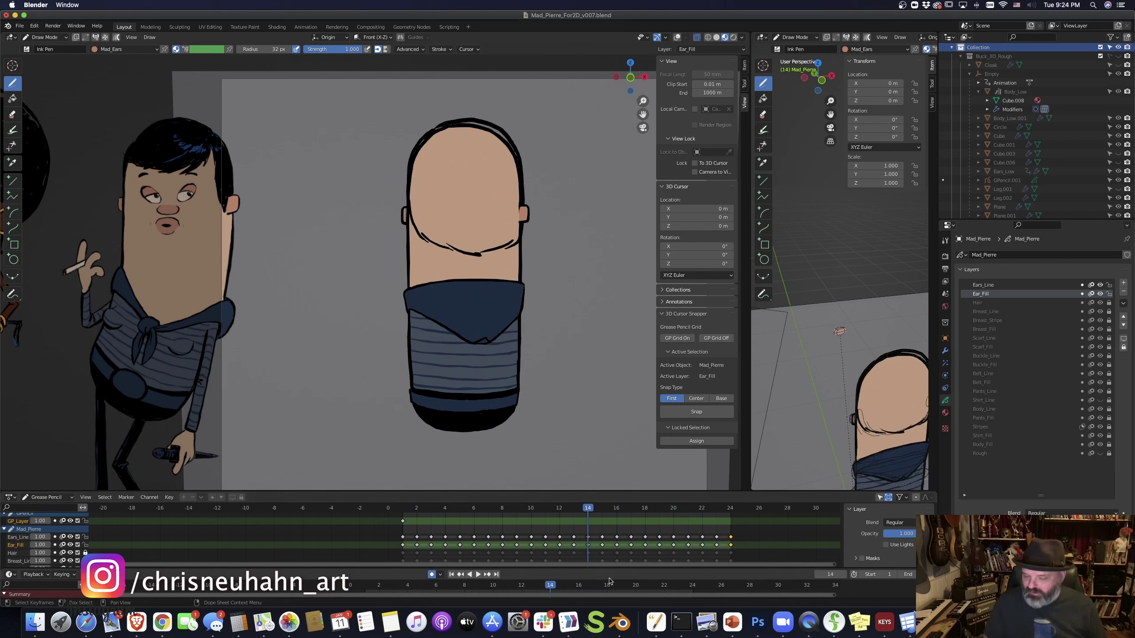
# Hide the Body_Fill layer, switch to Edit Mode and set the transform orientation and pivot point to the 3D cursor
pyautogui.click(1099, 444)
pyautogui.press('Tab')
pyautogui.hotkey('shift', 'alt', 'z')
pyautogui.hotkey('shift', 's')
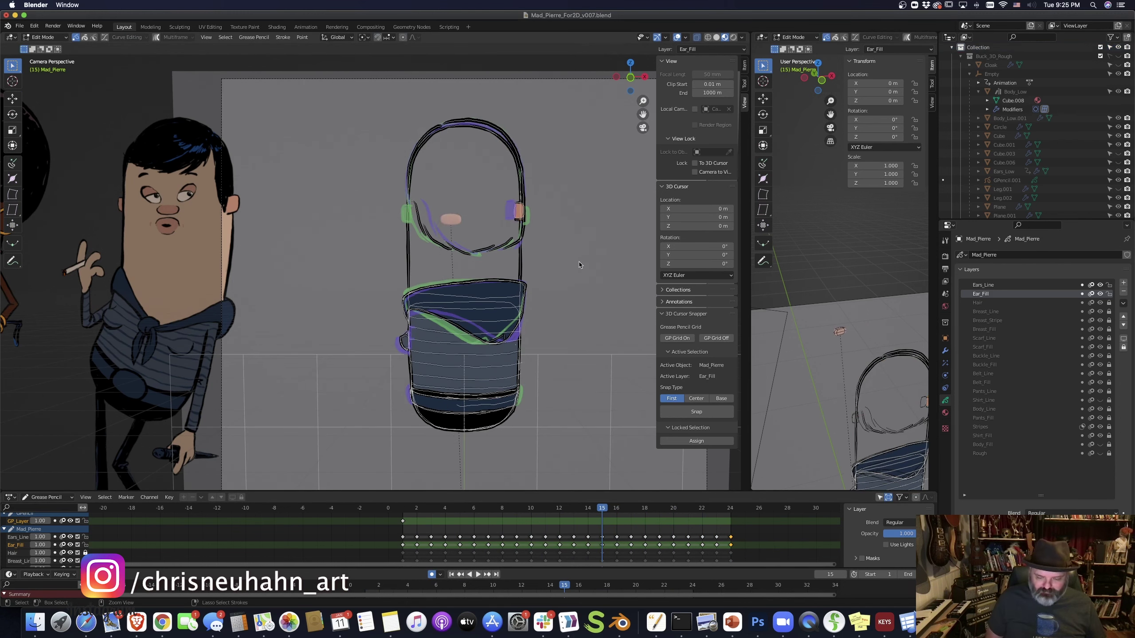
pyautogui.click(342, 38)
pyautogui.click(363, 37)
pyautogui.click(376, 72)
pyautogui.click(339, 37)
pyautogui.click(310, 109)
# Select the ear strokes and mirror them on frames 16 and 17 by scaling them -1 along X
pyautogui.press('Right')
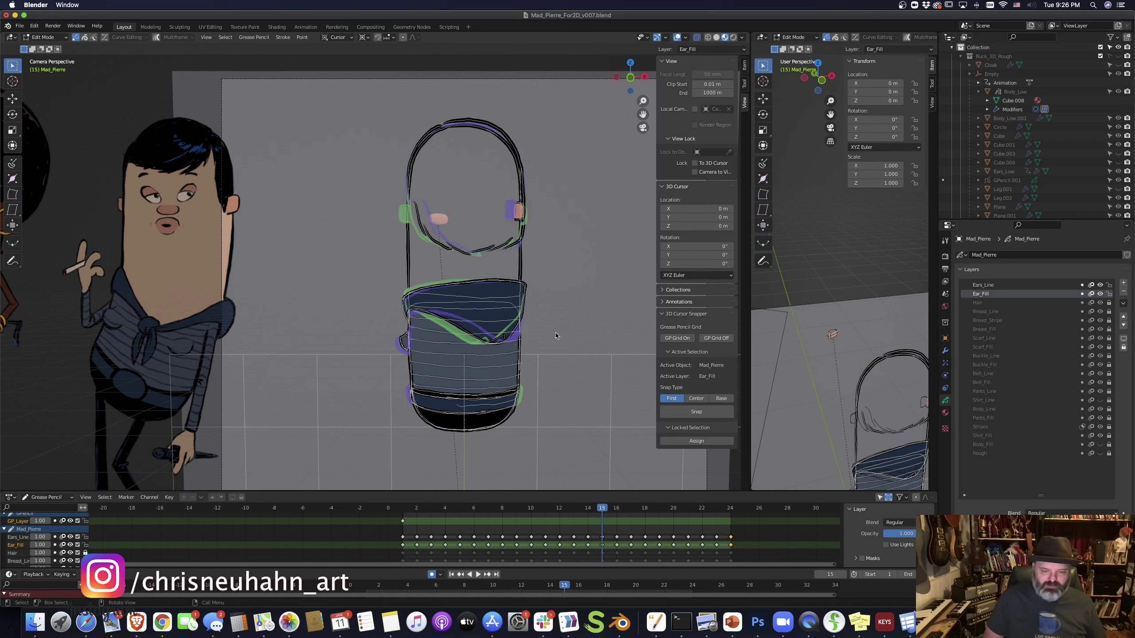
pyautogui.moveTo(490, 188); pyautogui.dragTo(568, 255)
pyautogui.press('Right')
pyautogui.press('s')
pyautogui.press('x')
pyautogui.press('-')
pyautogui.press('1')
pyautogui.press('Return')
pyautogui.click(630, 508)
pyautogui.press('s')
pyautogui.press('x')
pyautogui.press('-')
pyautogui.press('1')
pyautogui.press('Return')
# Mirror the ear strokes on frames 18 and 19 by scaling them -1 along X
pyautogui.click(645, 508)
pyautogui.press('s')
pyautogui.press('x')
pyautogui.press('-')
pyautogui.press('1')
pyautogui.press('Return')
pyautogui.click(659, 508)
pyautogui.press('s')
pyautogui.press('x')
pyautogui.press('-')
pyautogui.press('1')
pyautogui.press('Return')
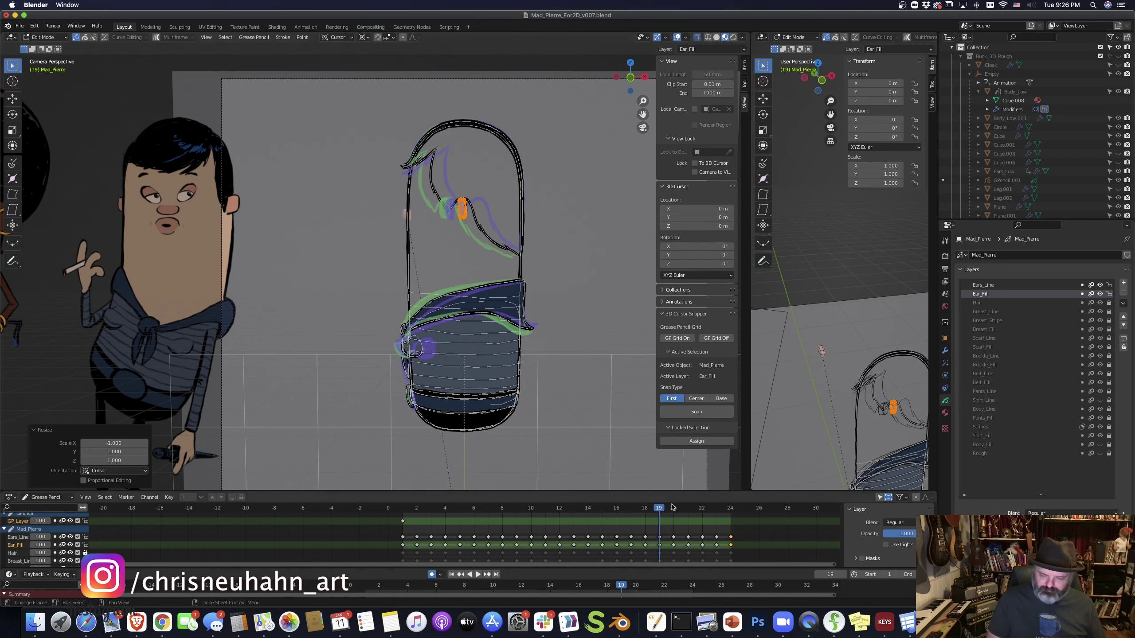
# Mirror the ears on the remaining frames through 24, and play the head turn in Draw Mode with Body_Fill shown
pyautogui.click(674, 508)
pyautogui.press('space')
pyautogui.press('Tab')
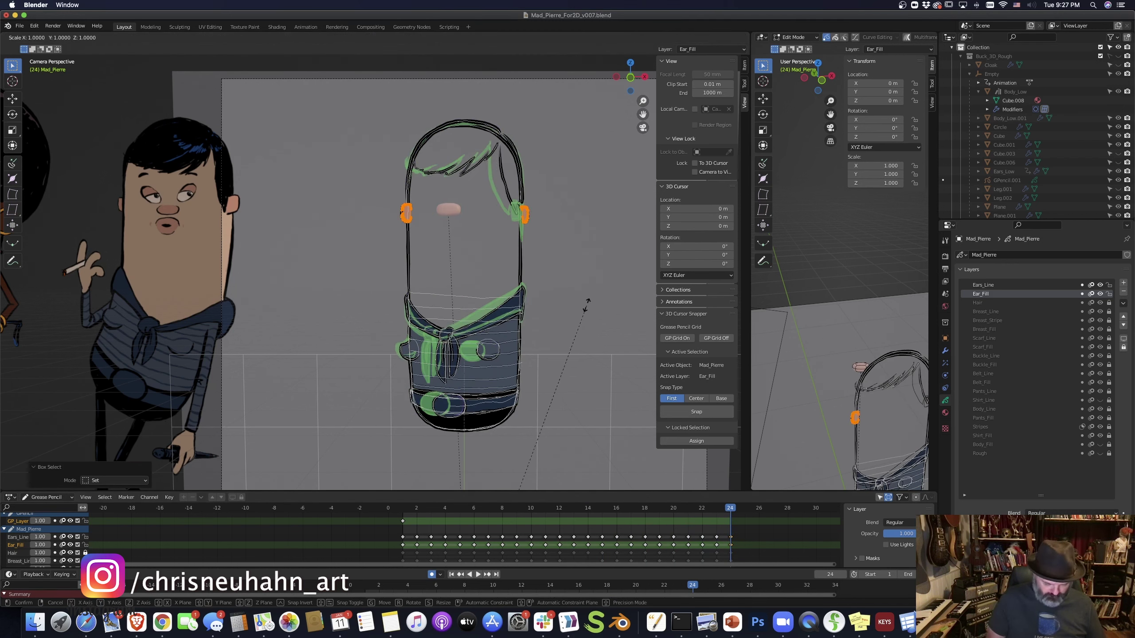
pyautogui.click(1100, 453)
pyautogui.scroll(-4, 1086, 178)
pyautogui.click(1118, 175)
pyautogui.click(1118, 175)
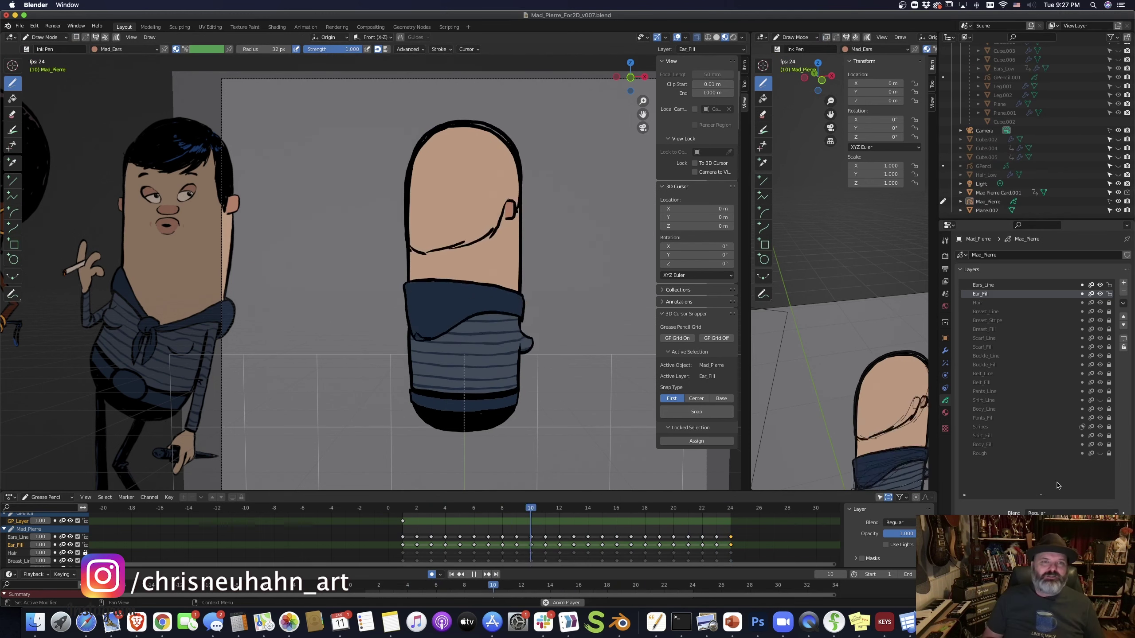
# Stop playback, add a layer named Hair_Fill below the existing hair layer, and rename the hair layer Hair_Line
pyautogui.press('Escape')
pyautogui.click(980, 312)
pyautogui.click(1124, 282)
pyautogui.doubleClick(980, 312)
pyautogui.write('Hair_Fill')
pyautogui.doubleClick(979, 303)
pyautogui.write('Hair_Line')
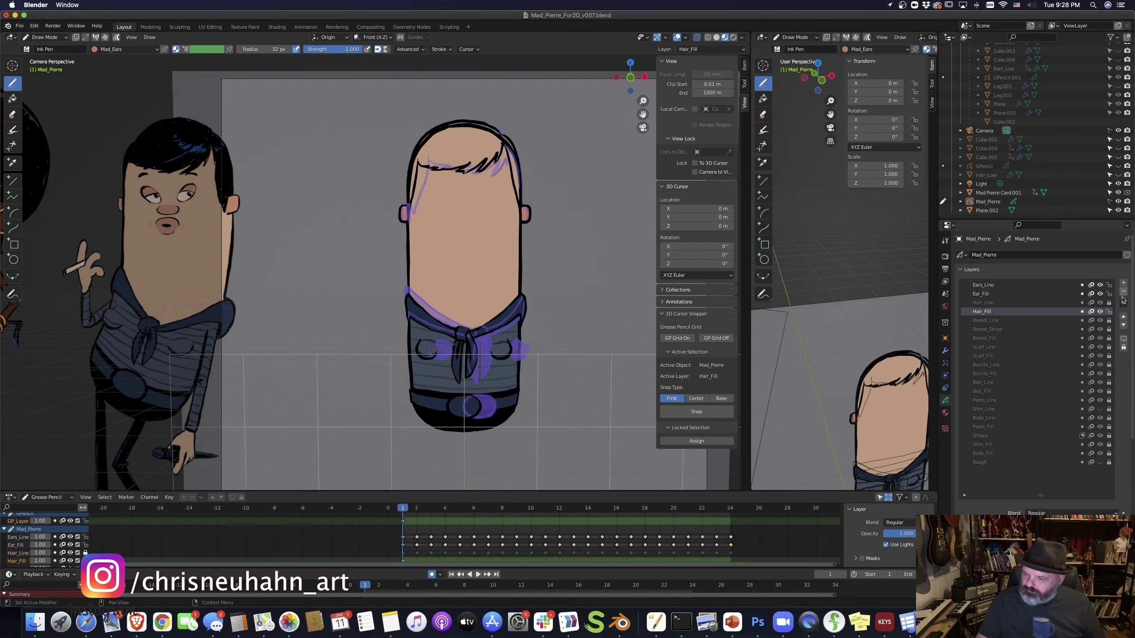
# Add a new material slot with a black fill material named Mad_Hair_Fill
pyautogui.click(945, 413)
pyautogui.moveTo(1042, 323); pyautogui.dragTo(1046, 395)
pyautogui.click(1127, 254)
pyautogui.click(1037, 408)
pyautogui.doubleClick(990, 329)
pyautogui.write('Mad_Hair_Fill')
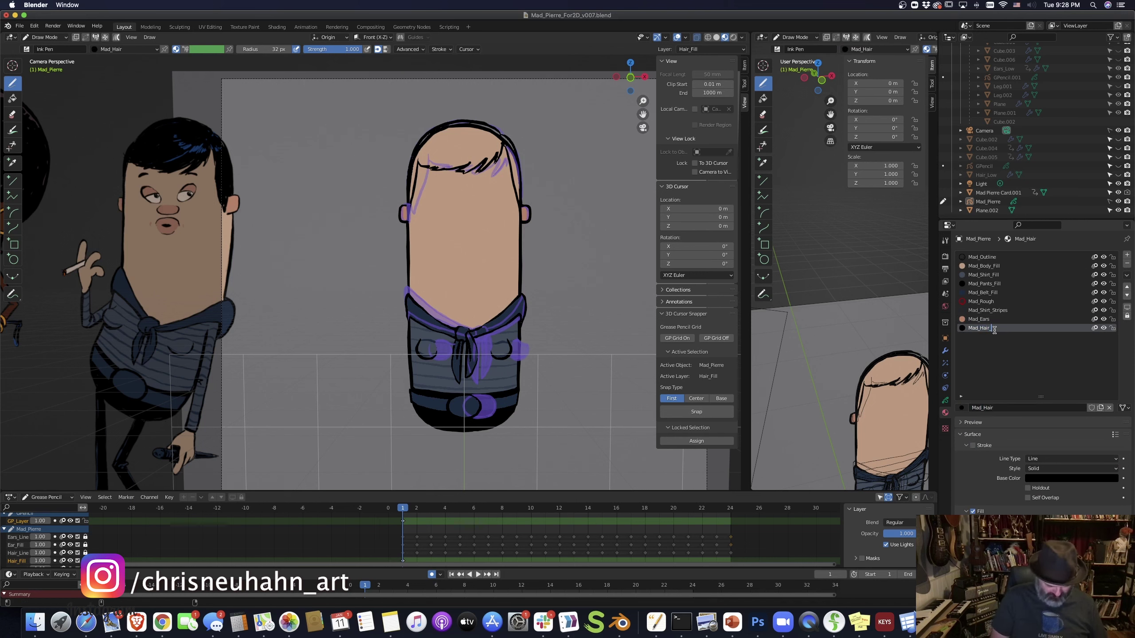
pyautogui.press('Return')
# Turn off lights on the Hair_Fill layer, hide the body line and fill layers, and draw the hair fill on frame 1
pyautogui.click(945, 400)
pyautogui.click(886, 545)
pyautogui.hotkey('shift', 'alt', 'z')
pyautogui.moveTo(504, 138)
pyautogui.mouseDown()
pyautogui.moveTo(519, 201)
pyautogui.moveTo(504, 139)
pyautogui.mouseUp()
pyautogui.click(1100, 453)
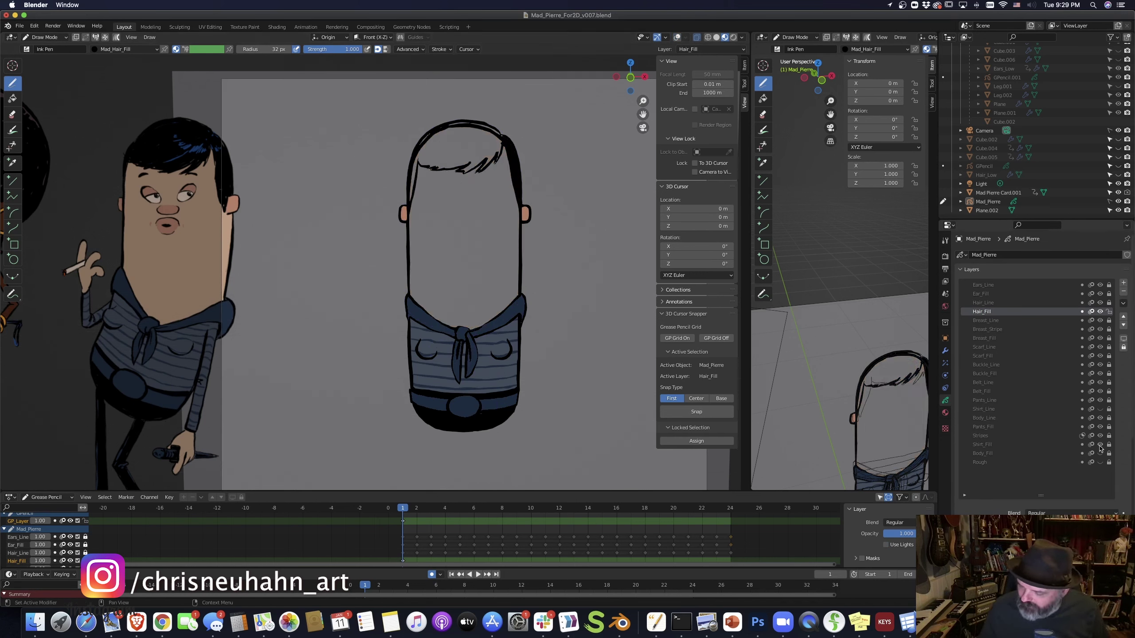
pyautogui.click(1101, 418)
pyautogui.moveTo(441, 168); pyautogui.dragTo(501, 137)
# Lower the Hair_Fill layer's opacity to 0.798 and draw the hair fill on frames 2 and 3
pyautogui.moveTo(842, 435)
pyautogui.mouseDown(button='middle')
pyautogui.moveTo(851, 398)
pyautogui.moveTo(860, 440)
pyautogui.moveTo(774, 424)
pyautogui.mouseUp(button='middle')
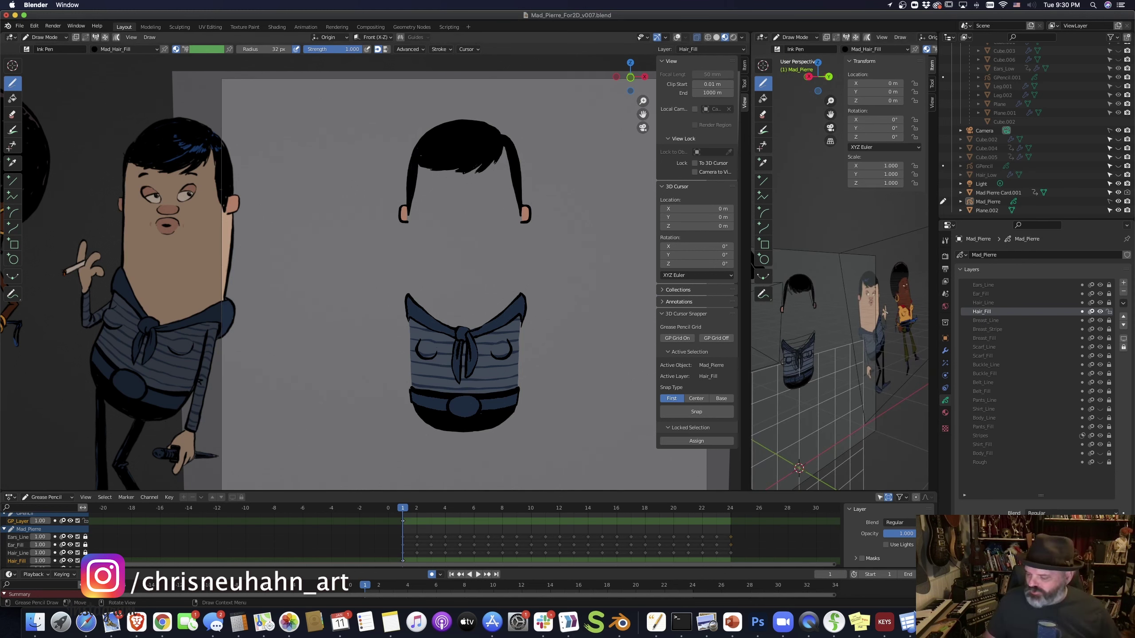
pyautogui.moveTo(911, 534); pyautogui.dragTo(902, 534)
pyautogui.press('Right')
pyautogui.moveTo(424, 134)
pyautogui.mouseDown()
pyautogui.moveTo(419, 178)
pyautogui.moveTo(503, 137)
pyautogui.mouseUp()
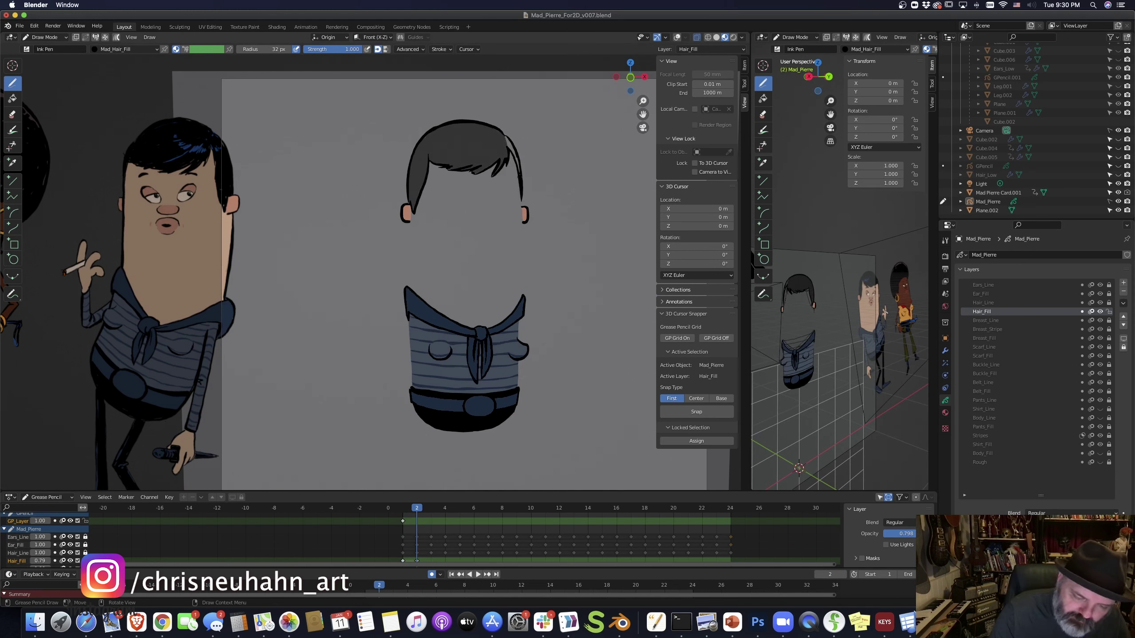
pyautogui.press('Right')
pyautogui.moveTo(436, 128)
pyautogui.mouseDown()
pyautogui.moveTo(420, 208)
pyautogui.moveTo(489, 170)
pyautogui.moveTo(509, 141)
pyautogui.moveTo(451, 123)
pyautogui.mouseUp()
# On frame 4, show the Body_Line layer at 0.390 opacity and keep Body_Fill hidden
pyautogui.press('Right')
pyautogui.moveTo(1100, 418); pyautogui.dragTo(1099, 454)
pyautogui.click(985, 418)
pyautogui.moveTo(1081, 523); pyautogui.dragTo(1041, 523)
pyautogui.click(1100, 453)
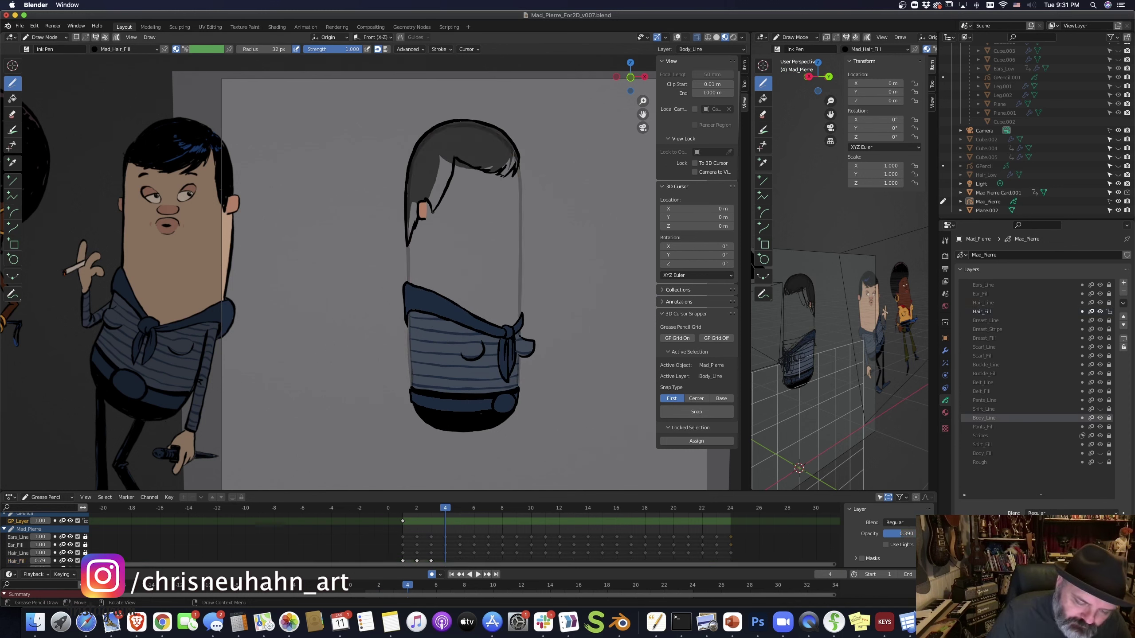
# Draw the hair fill inside the hair outline on frames 4 to 6 on the Hair_Fill layer
pyautogui.click(983, 312)
pyautogui.moveTo(434, 212)
pyautogui.mouseDown()
pyautogui.moveTo(406, 244)
pyautogui.moveTo(431, 134)
pyautogui.mouseUp()
pyautogui.moveTo(505, 174)
pyautogui.mouseDown()
pyautogui.moveTo(436, 127)
pyautogui.moveTo(455, 159)
pyautogui.moveTo(446, 209)
pyautogui.moveTo(451, 124)
pyautogui.moveTo(469, 156)
pyautogui.moveTo(408, 250)
pyautogui.moveTo(463, 125)
pyautogui.mouseUp()
pyautogui.press('Right')
pyautogui.press('Right')
pyautogui.moveTo(464, 126)
pyautogui.mouseDown()
pyautogui.moveTo(489, 158)
pyautogui.moveTo(475, 209)
pyautogui.moveTo(460, 125)
pyautogui.moveTo(495, 159)
pyautogui.mouseUp()
# Shape the hair fill on frame 7 with the Grab sculpt brush and compare it with the neighbouring frames
pyautogui.press('Right')
pyautogui.hotkey('ctrl', 'Tab')
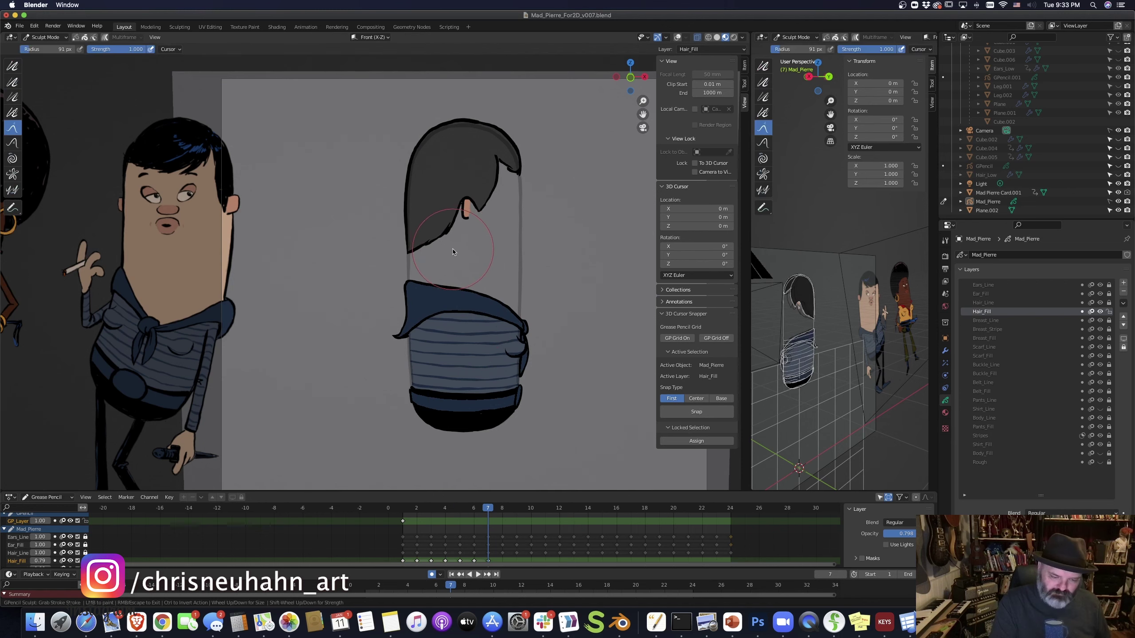
pyautogui.press('Left')
pyautogui.press('Left')
pyautogui.press('Right')
pyautogui.press('Right')
pyautogui.press('Right')
pyautogui.hotkey('ctrl', 'Tab')
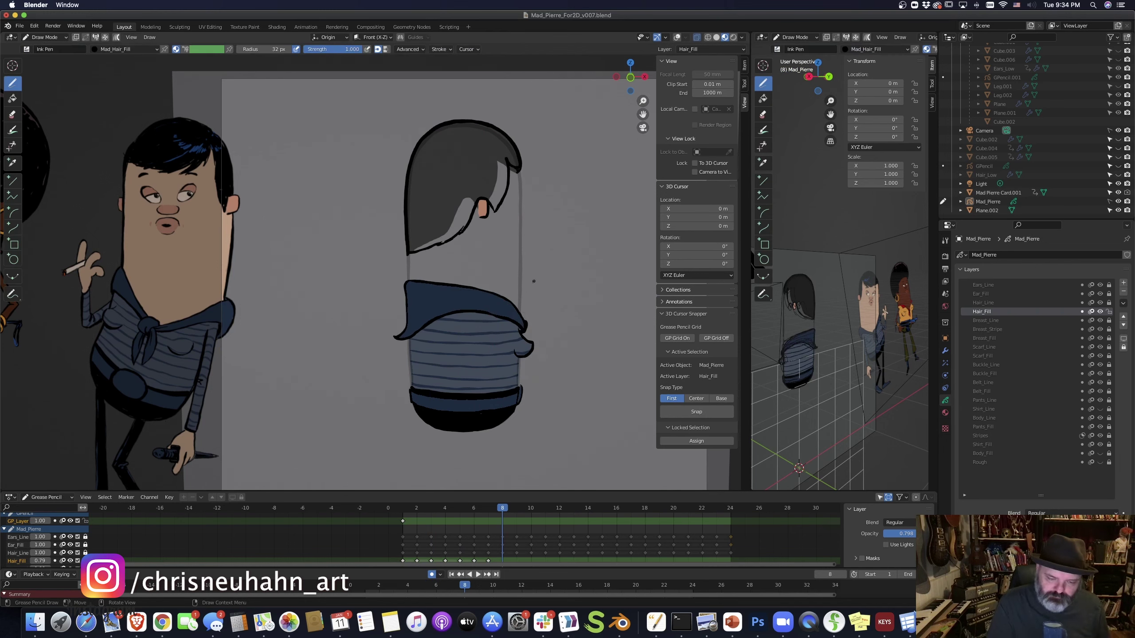
# Draw the hair fill inside the outline on frames 8 and 9
pyautogui.moveTo(405, 221)
pyautogui.mouseDown()
pyautogui.moveTo(467, 125)
pyautogui.moveTo(509, 162)
pyautogui.mouseUp()
pyautogui.hotkey('ctrl', 'Tab')
pyautogui.press('Right')
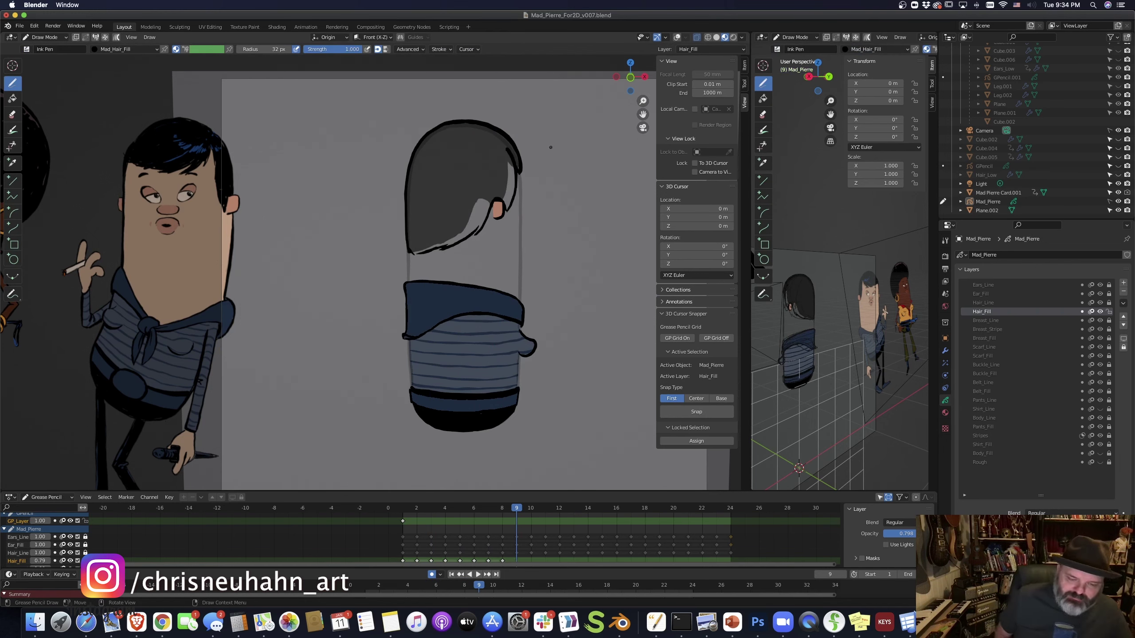
pyautogui.moveTo(491, 201); pyautogui.dragTo(443, 247)
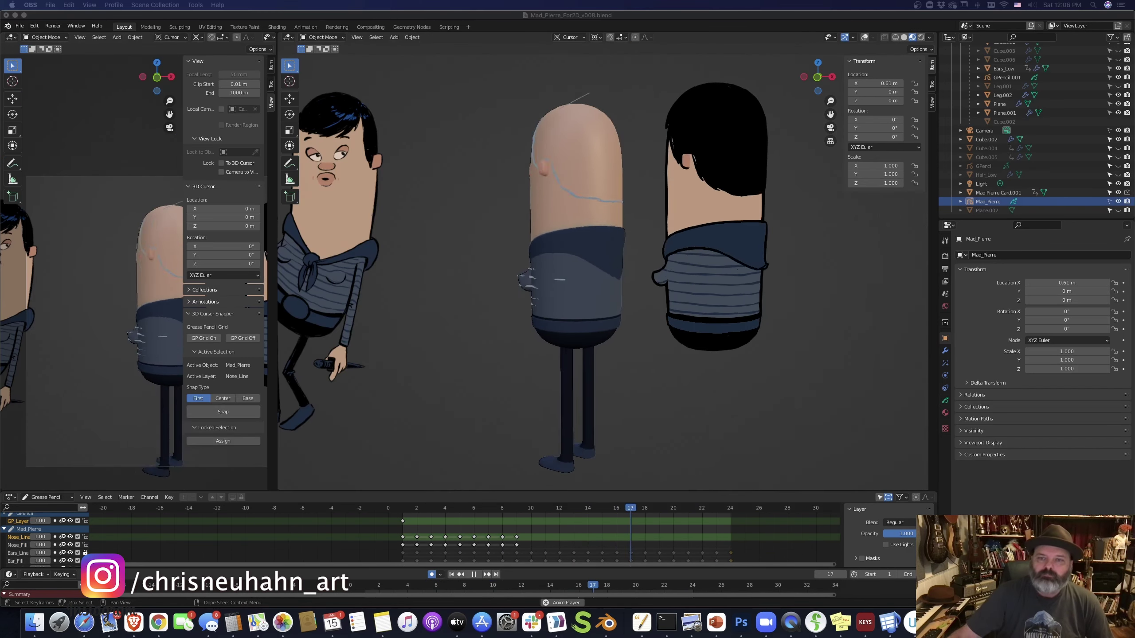